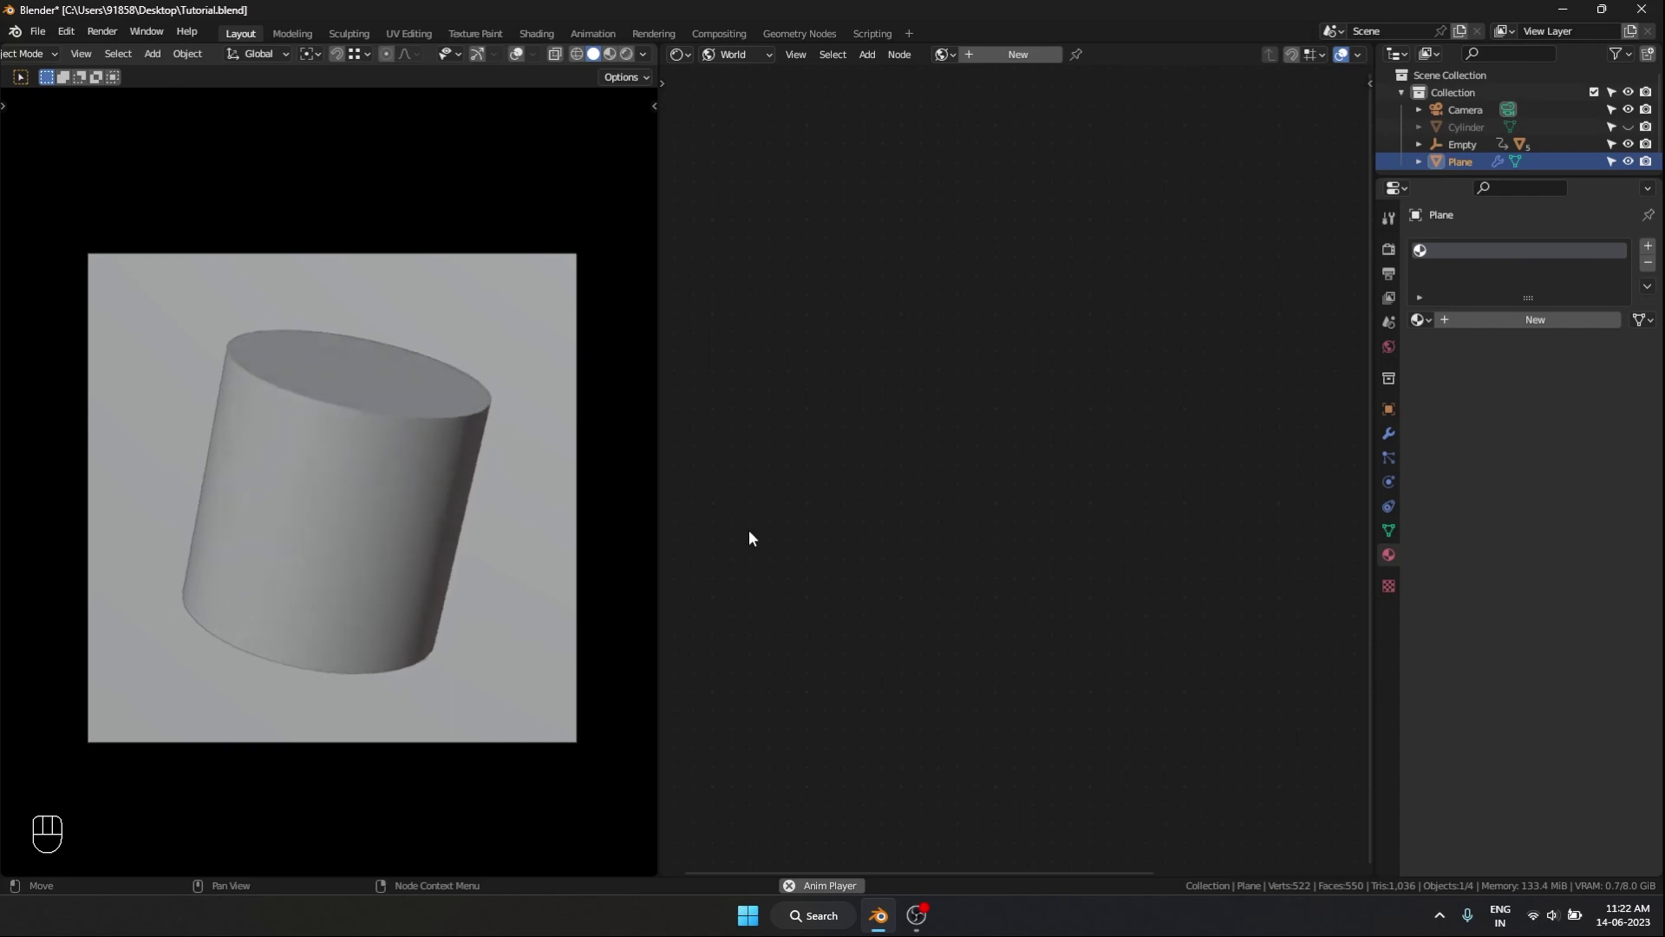
# - Stop the animation playback and switch the viewport to Rendered shading
pyautogui.hotkey('shift', 'space')
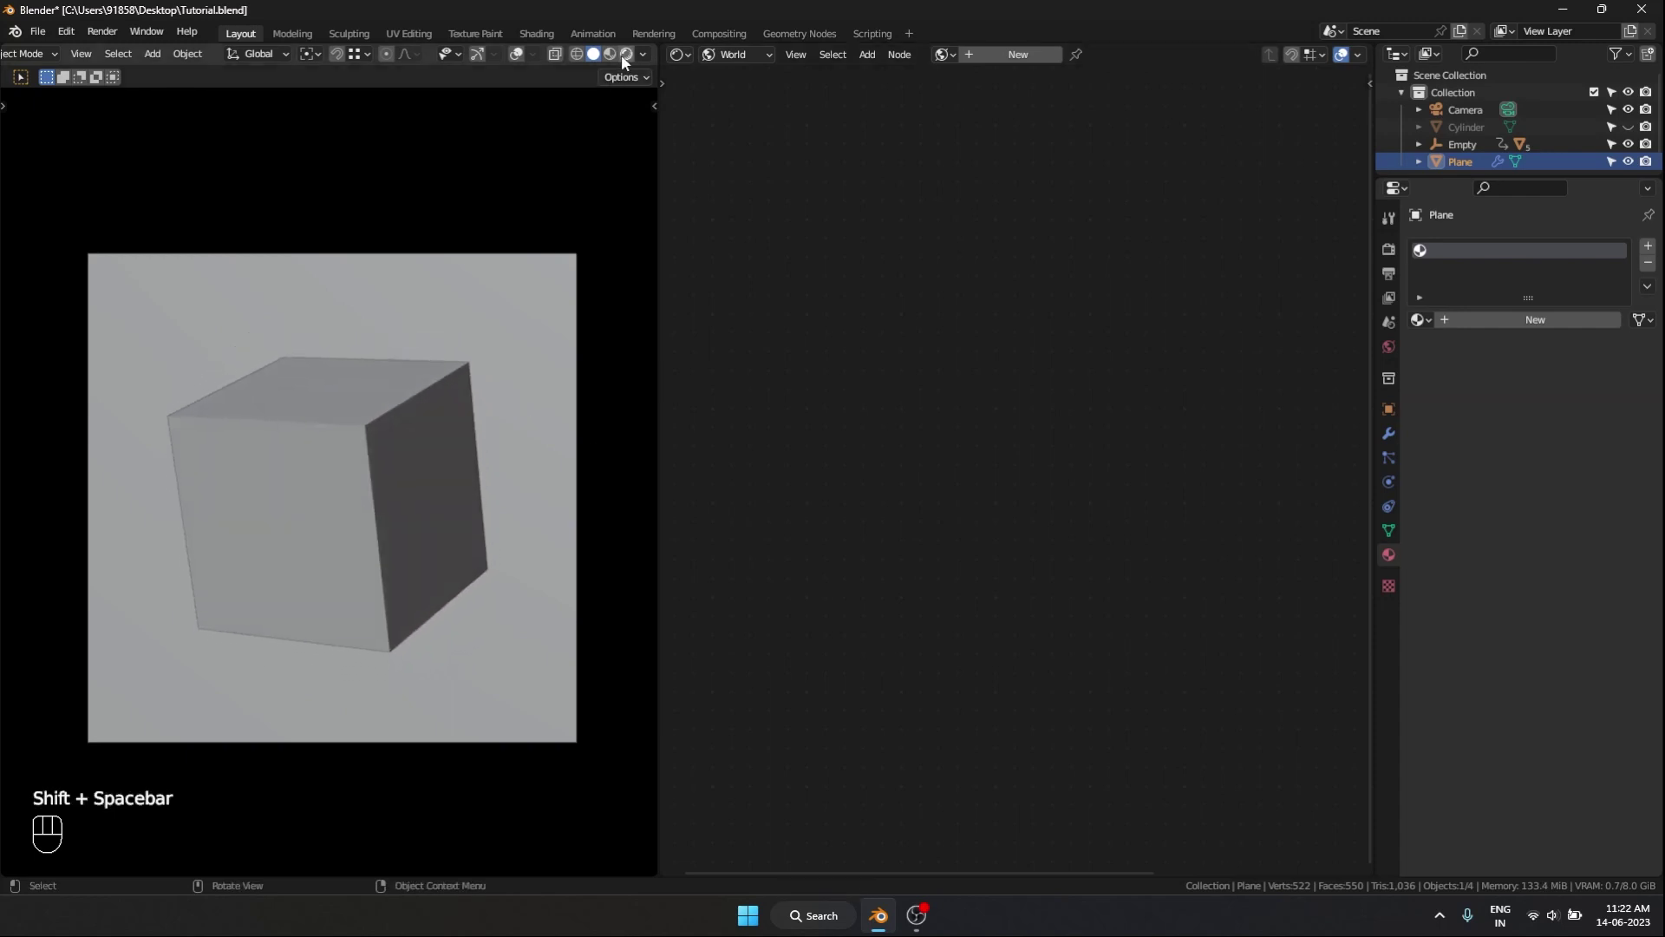
pyautogui.click(626, 53)
pyautogui.hotkey('shift', 'alt', 'z')
pyautogui.hotkey('shift', 'alt', 'z')
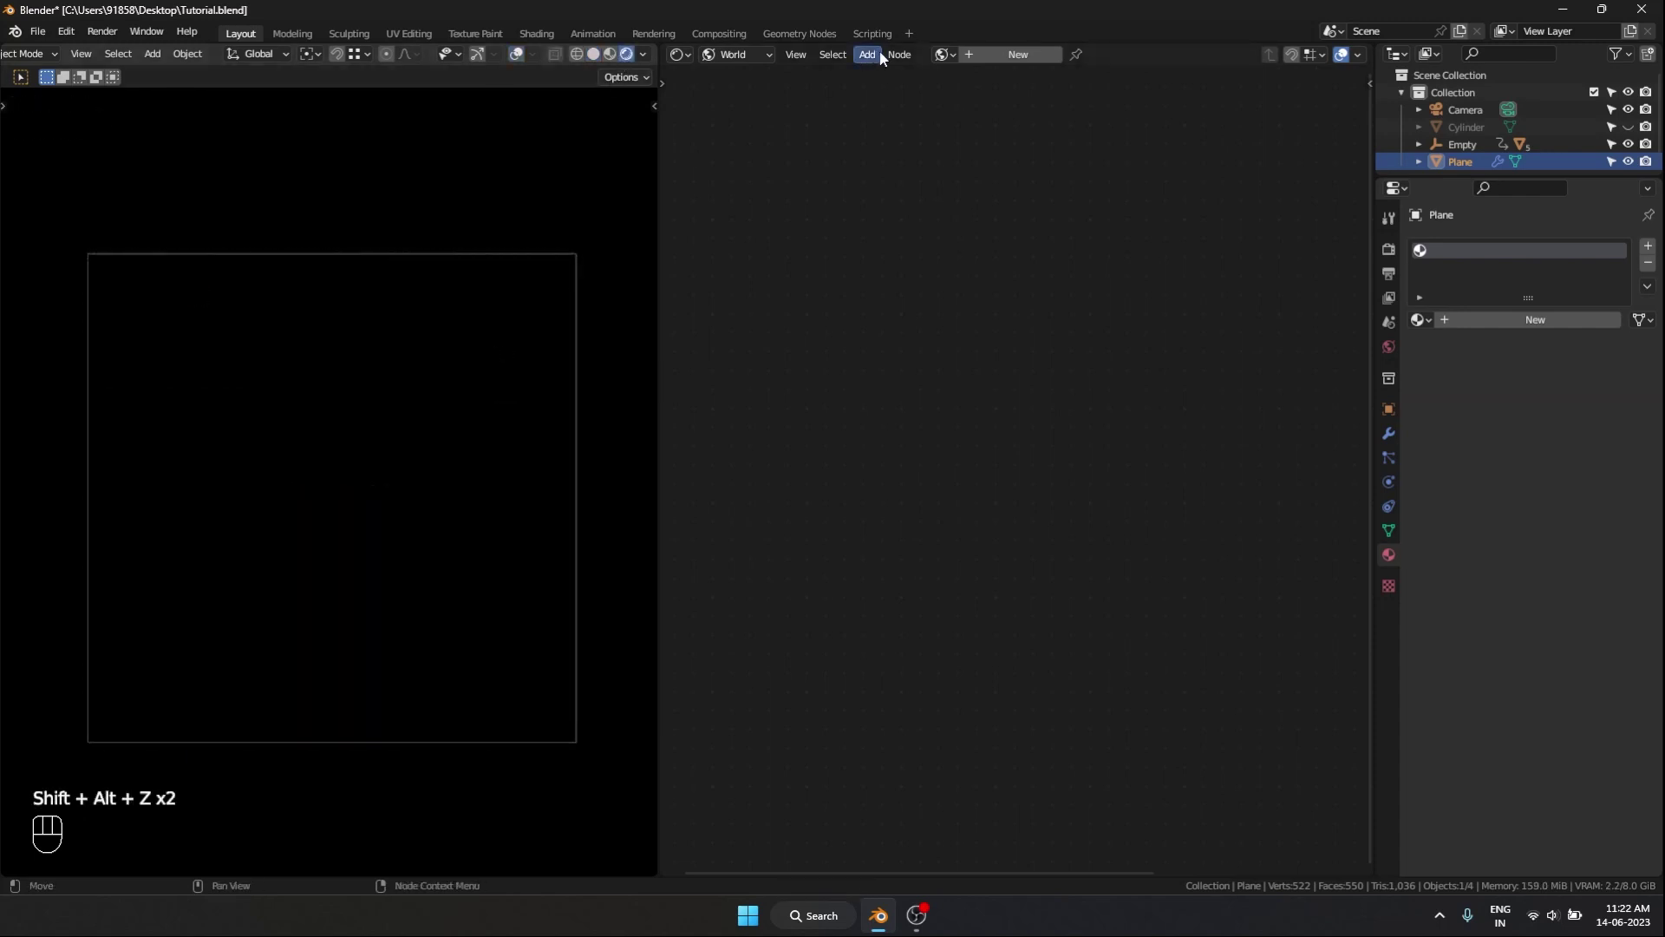
# - Create a new world with mapped Environment Texture nodes and browse to the HDRI folder
pyautogui.click(990, 55)
pyautogui.moveTo(1152, 237); pyautogui.dragTo(937, 253, button='middle')
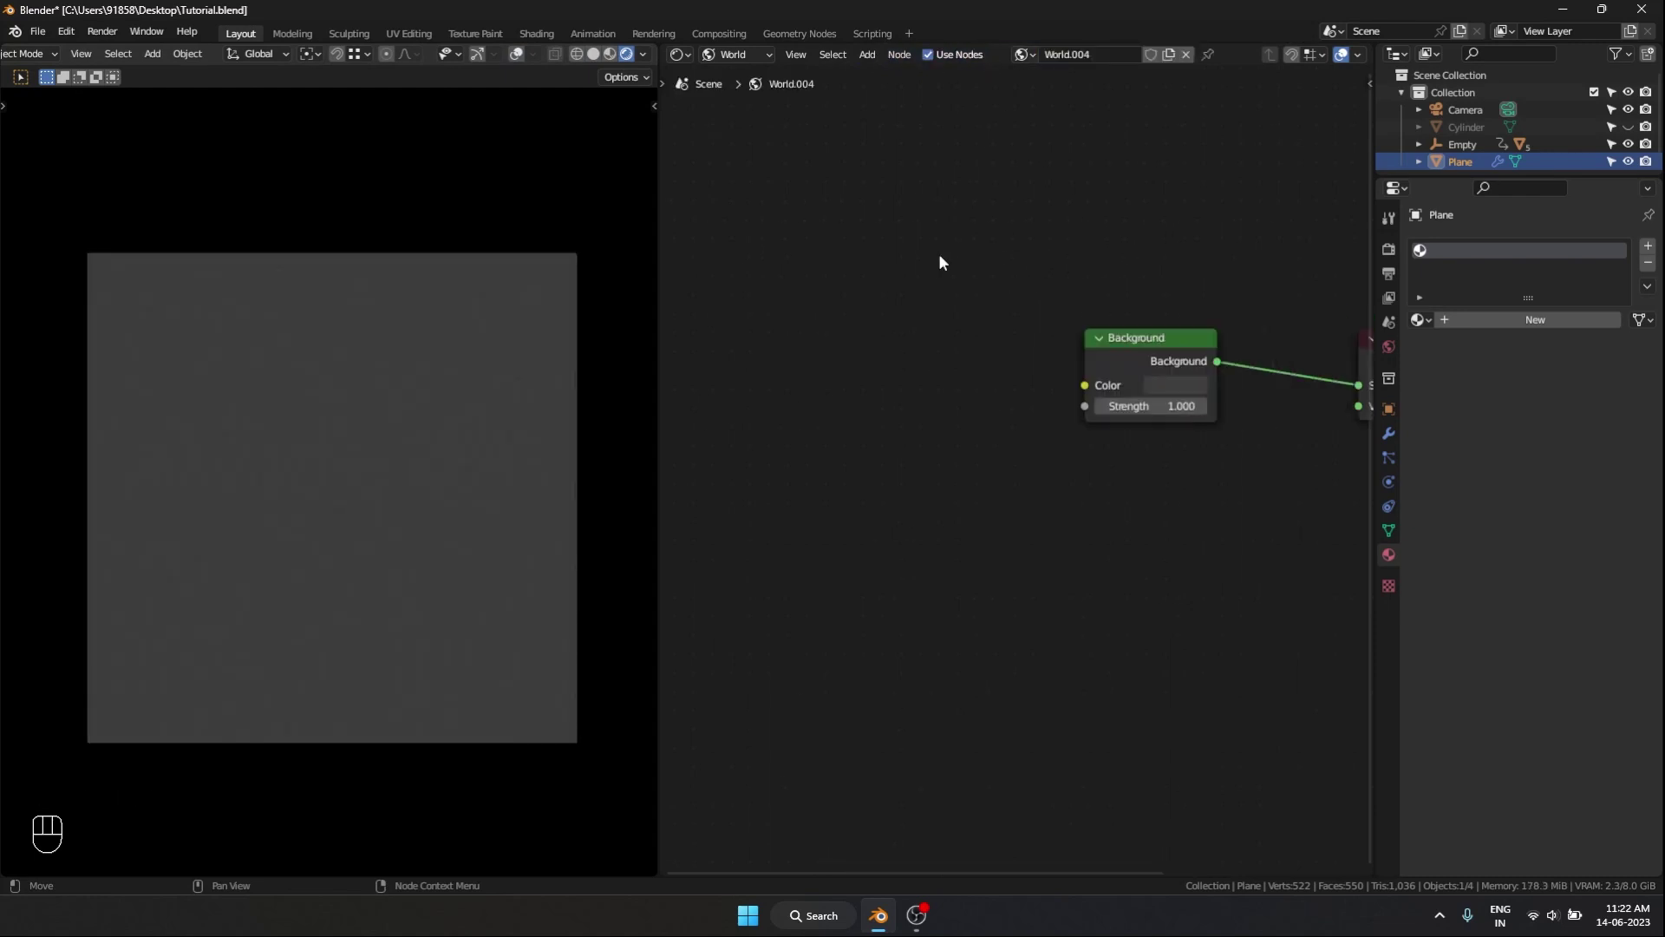
pyautogui.moveTo(957, 167); pyautogui.dragTo(1265, 663)
pyautogui.hotkey('ctrl', 't')
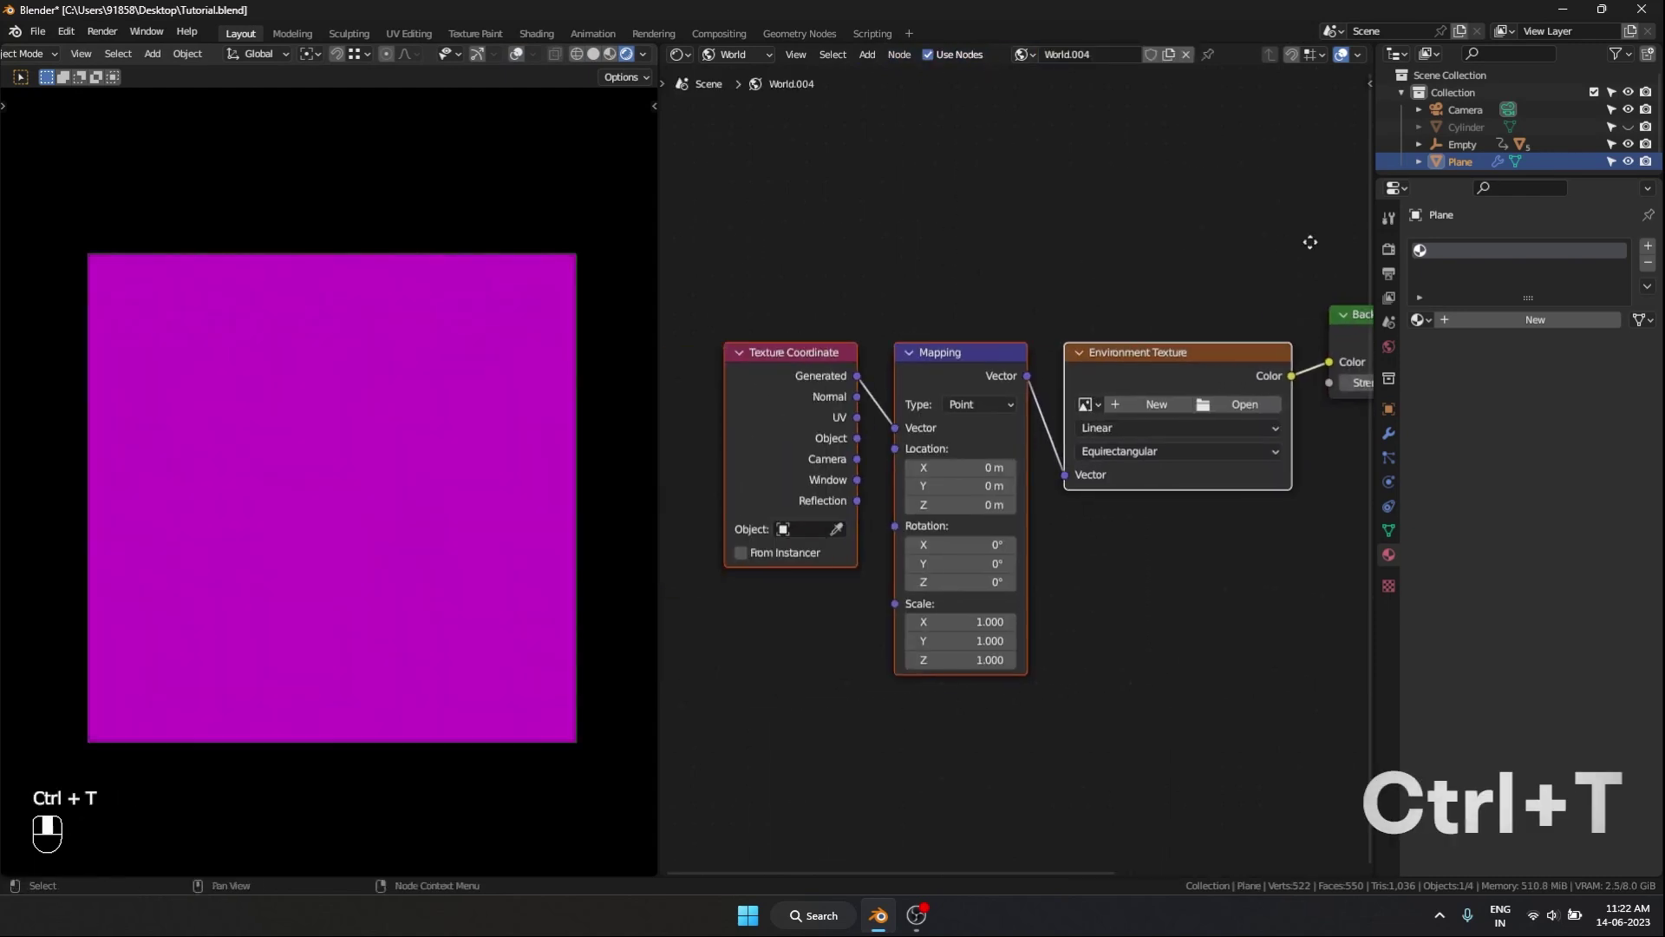
pyautogui.moveTo(1202, 365); pyautogui.dragTo(1121, 297)
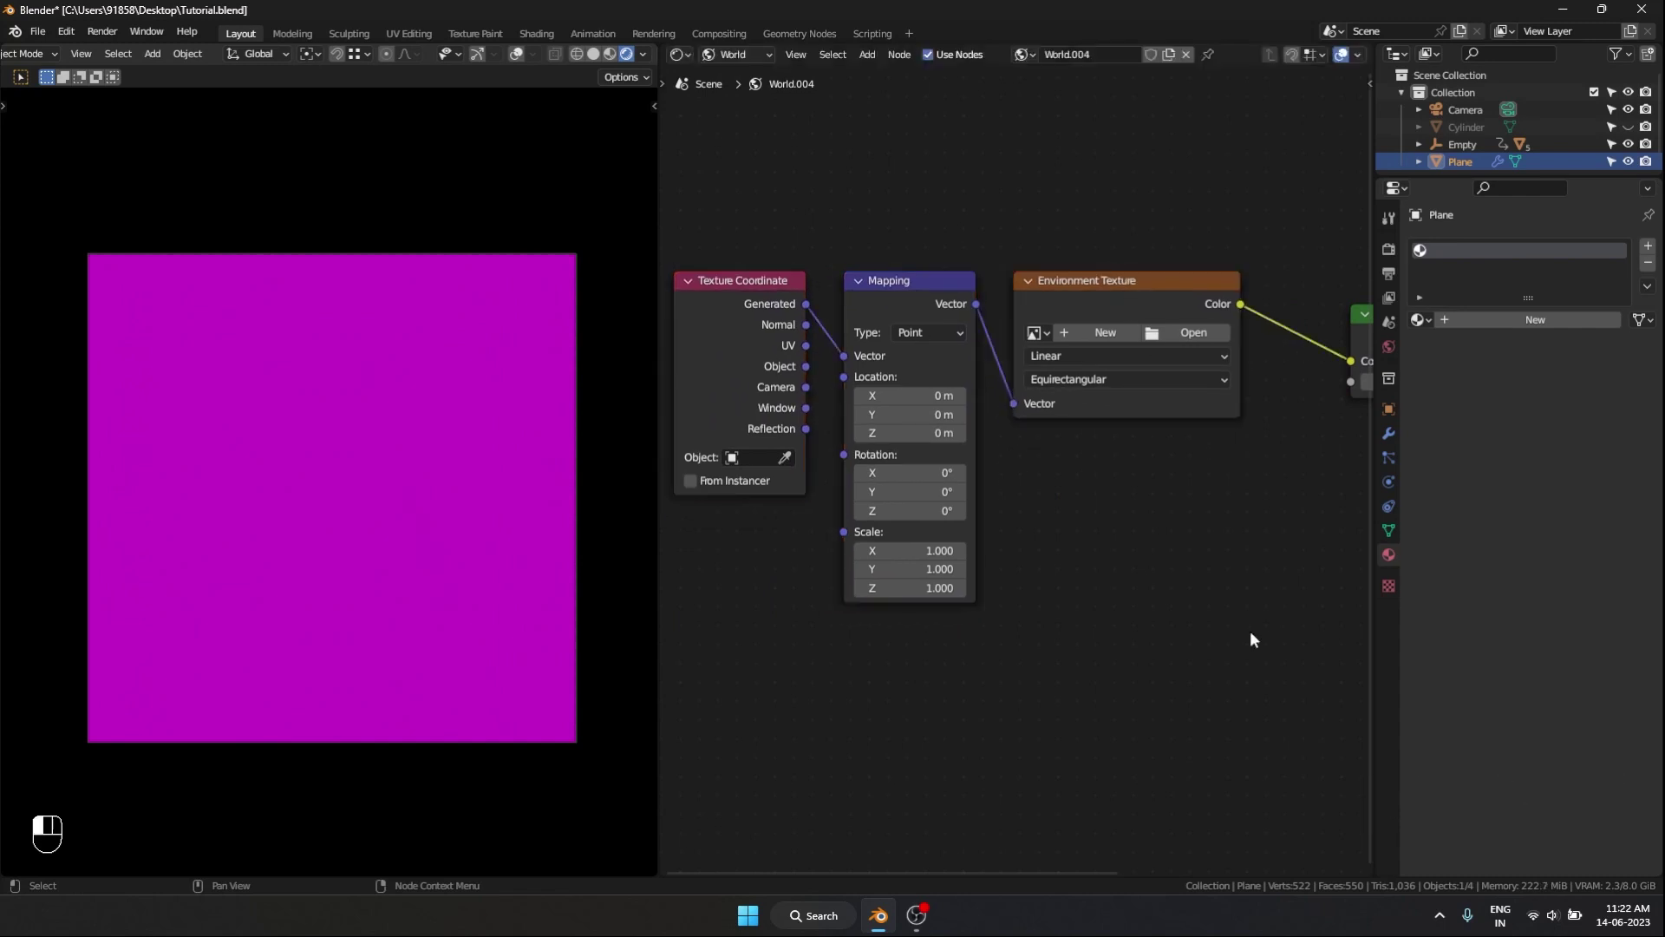
pyautogui.click(1193, 333)
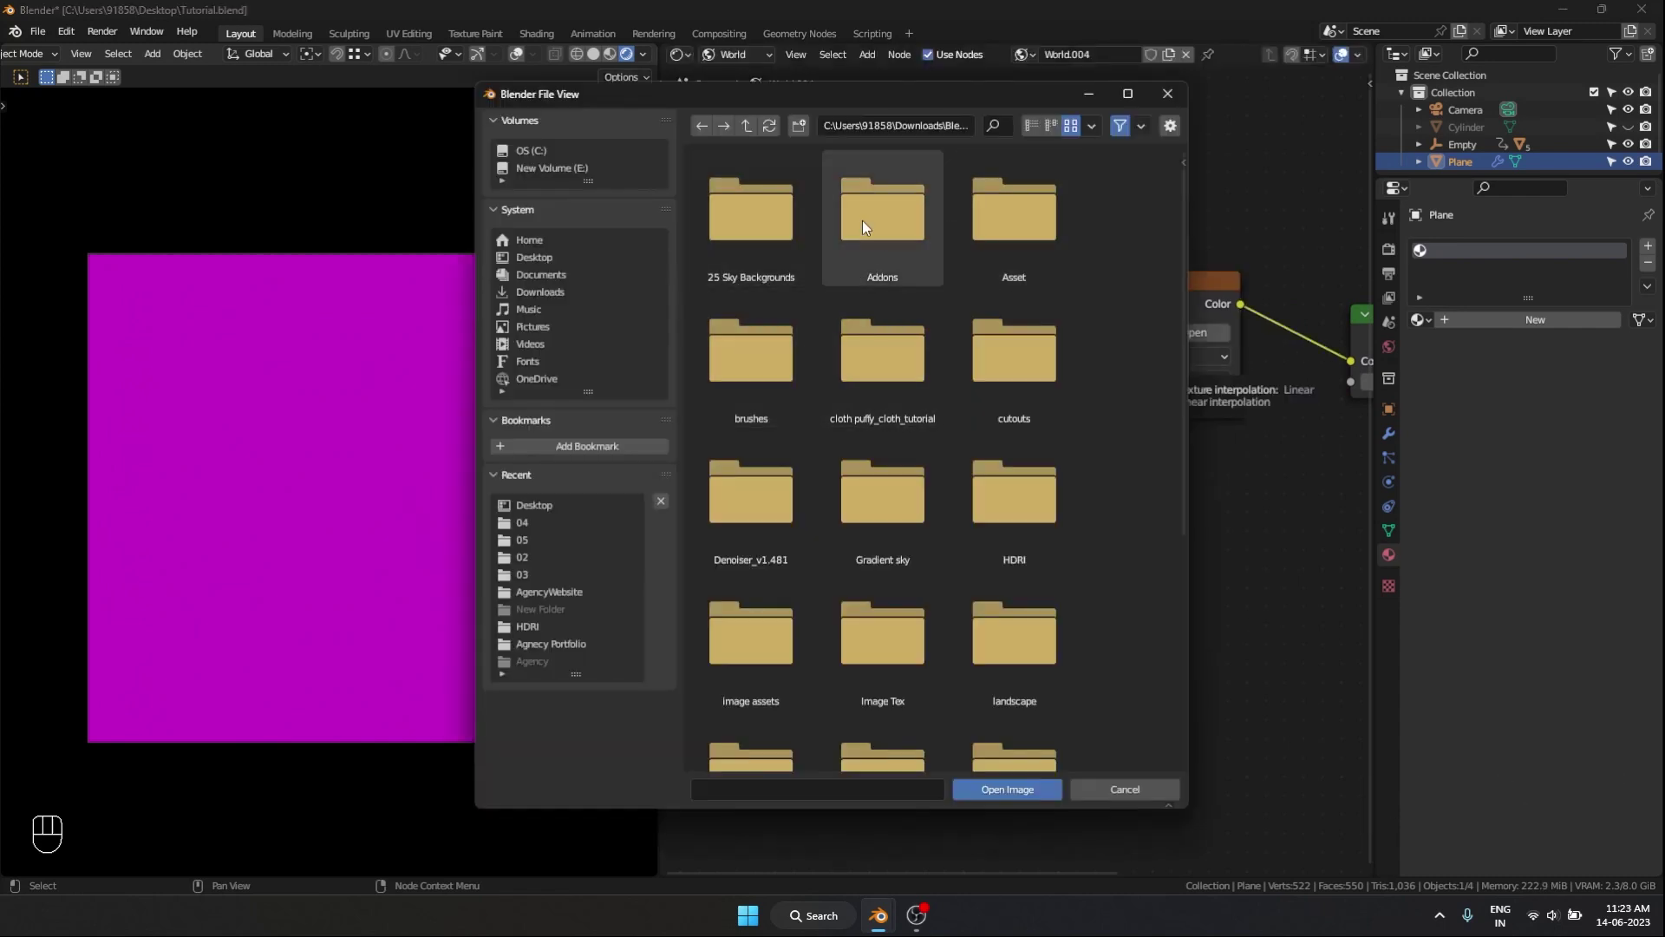
pyautogui.doubleClick(1014, 502)
pyautogui.scroll(-5, 1094, 526)
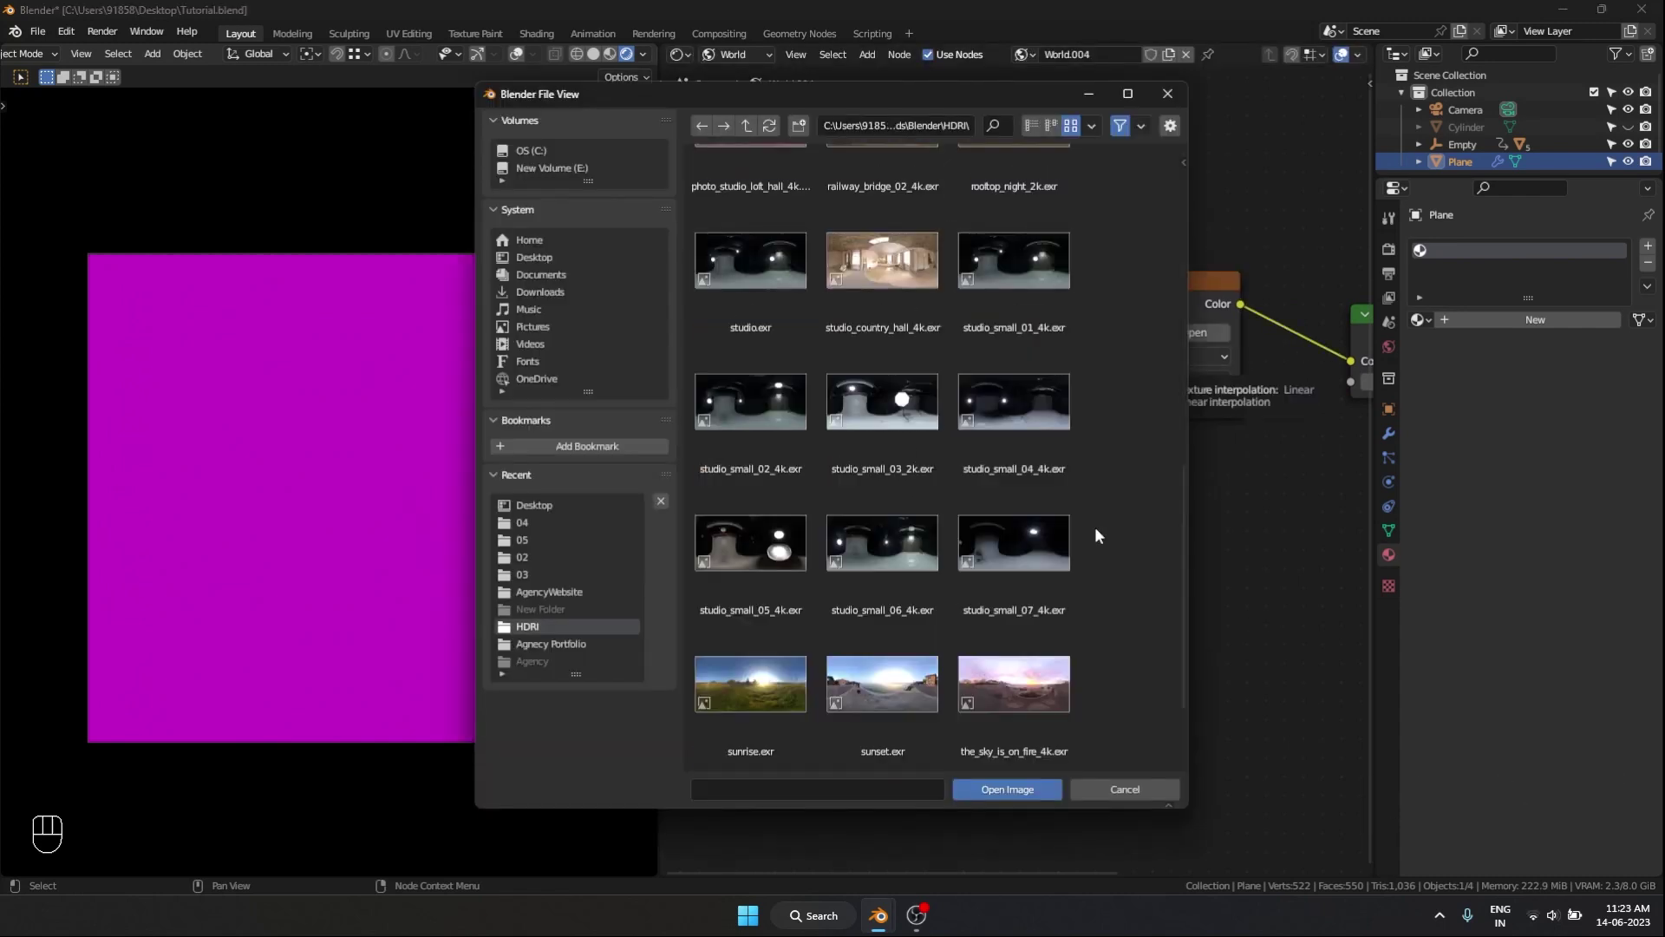
pyautogui.scroll(2, 1095, 528)
pyautogui.scroll(2, 1094, 527)
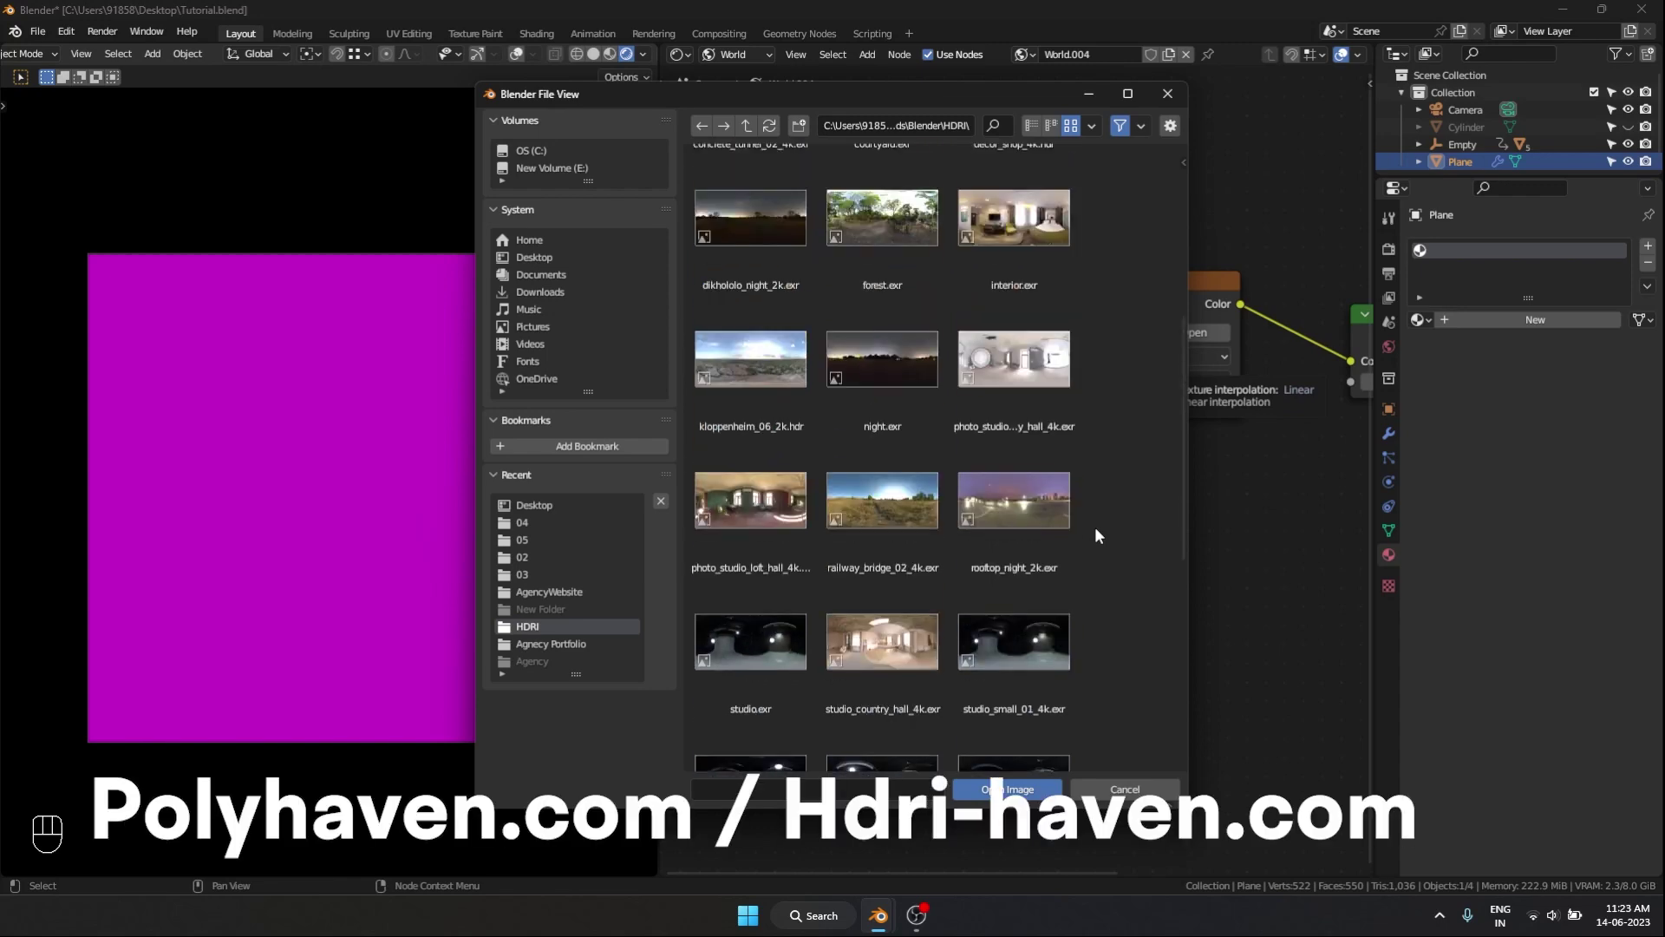
pyautogui.scroll(-1, 1095, 526)
# - Load photo_studio_loft_hall_4k.exr and rotate its mapping to X 7.1°, Y 24.3°, Z -3.2°
pyautogui.doubleClick(769, 423)
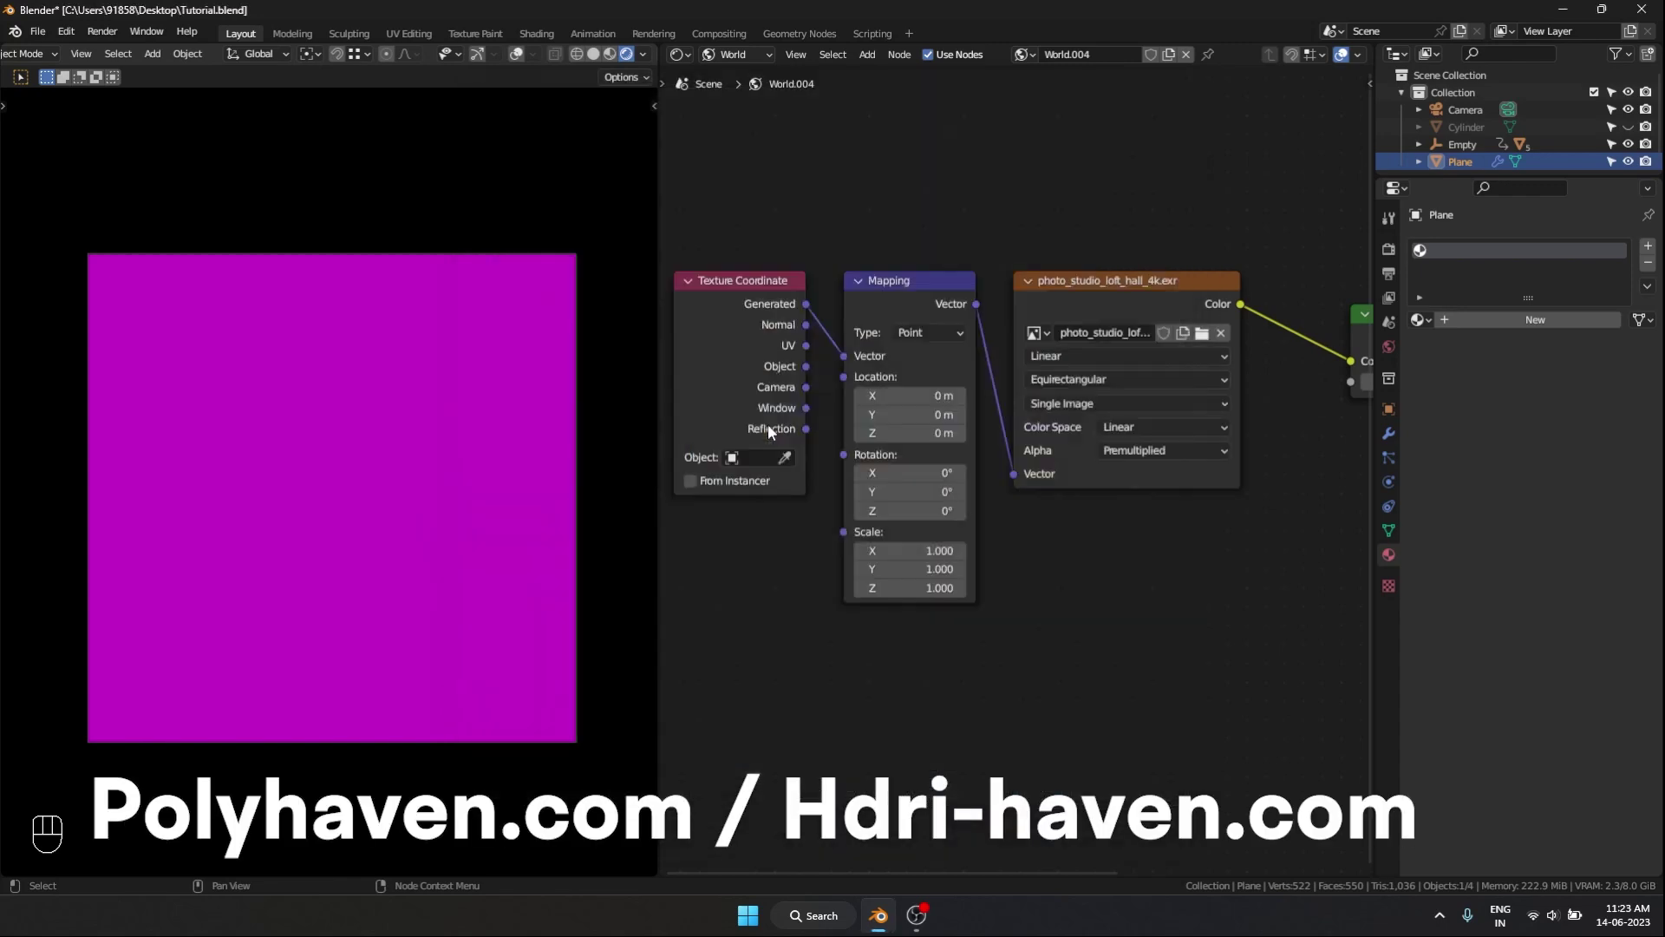
pyautogui.moveTo(911, 510); pyautogui.dragTo(898, 510)
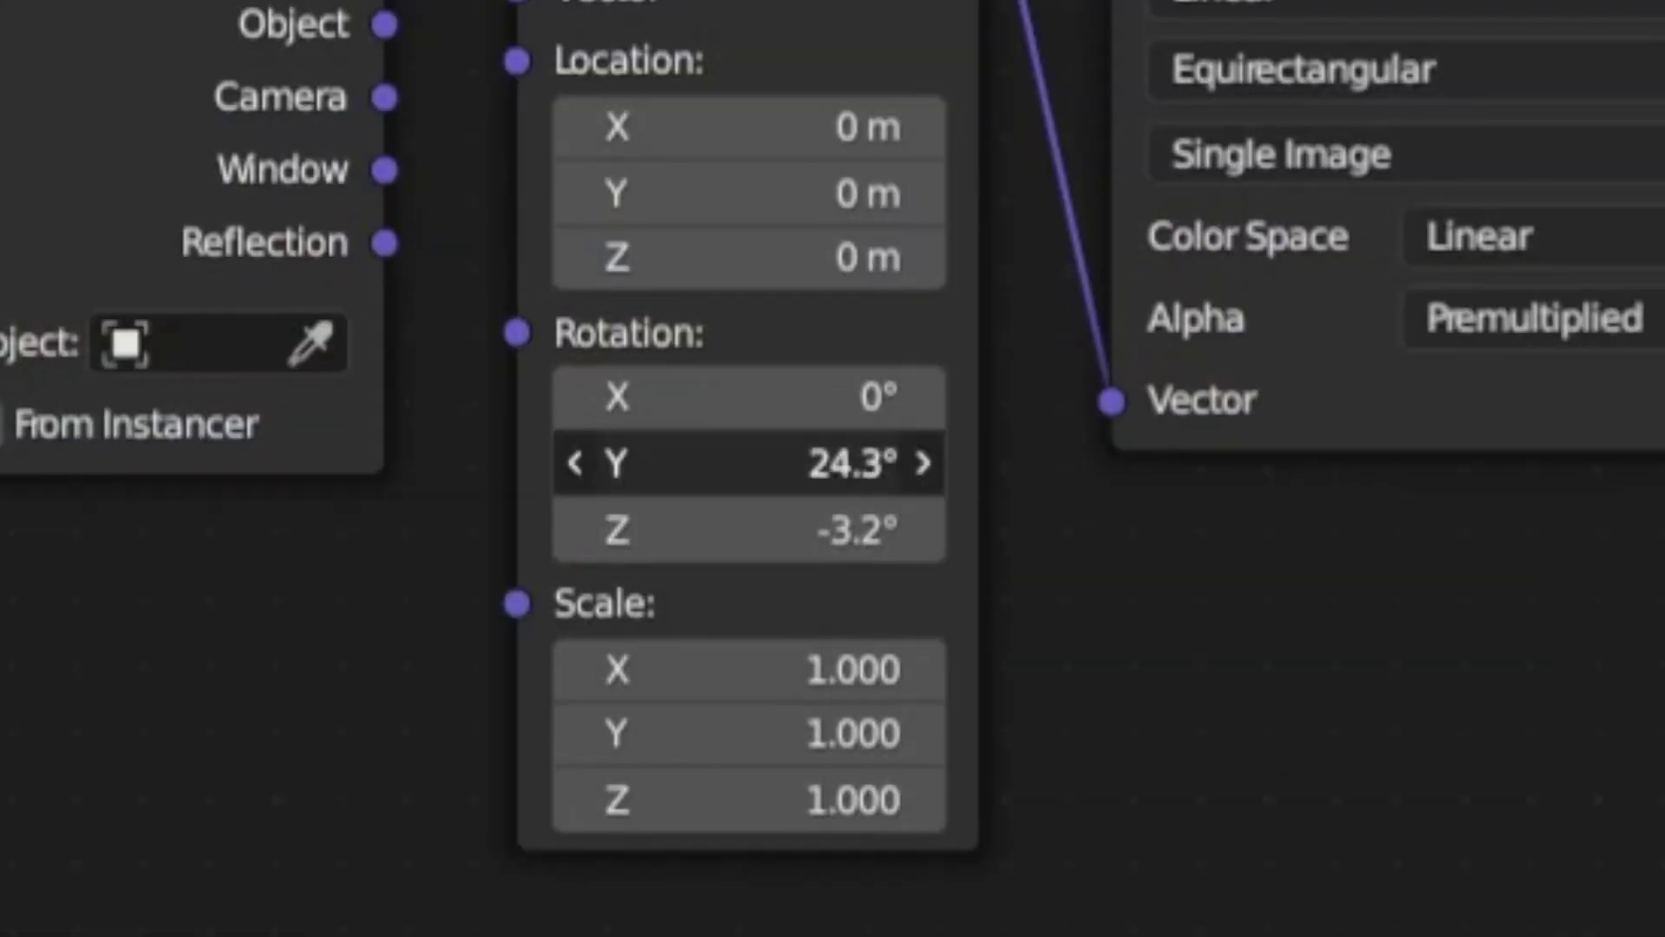
pyautogui.moveTo(781, 397)
pyautogui.mouseDown()
pyautogui.moveTo(754, 397)
pyautogui.moveTo(781, 397)
pyautogui.mouseUp()
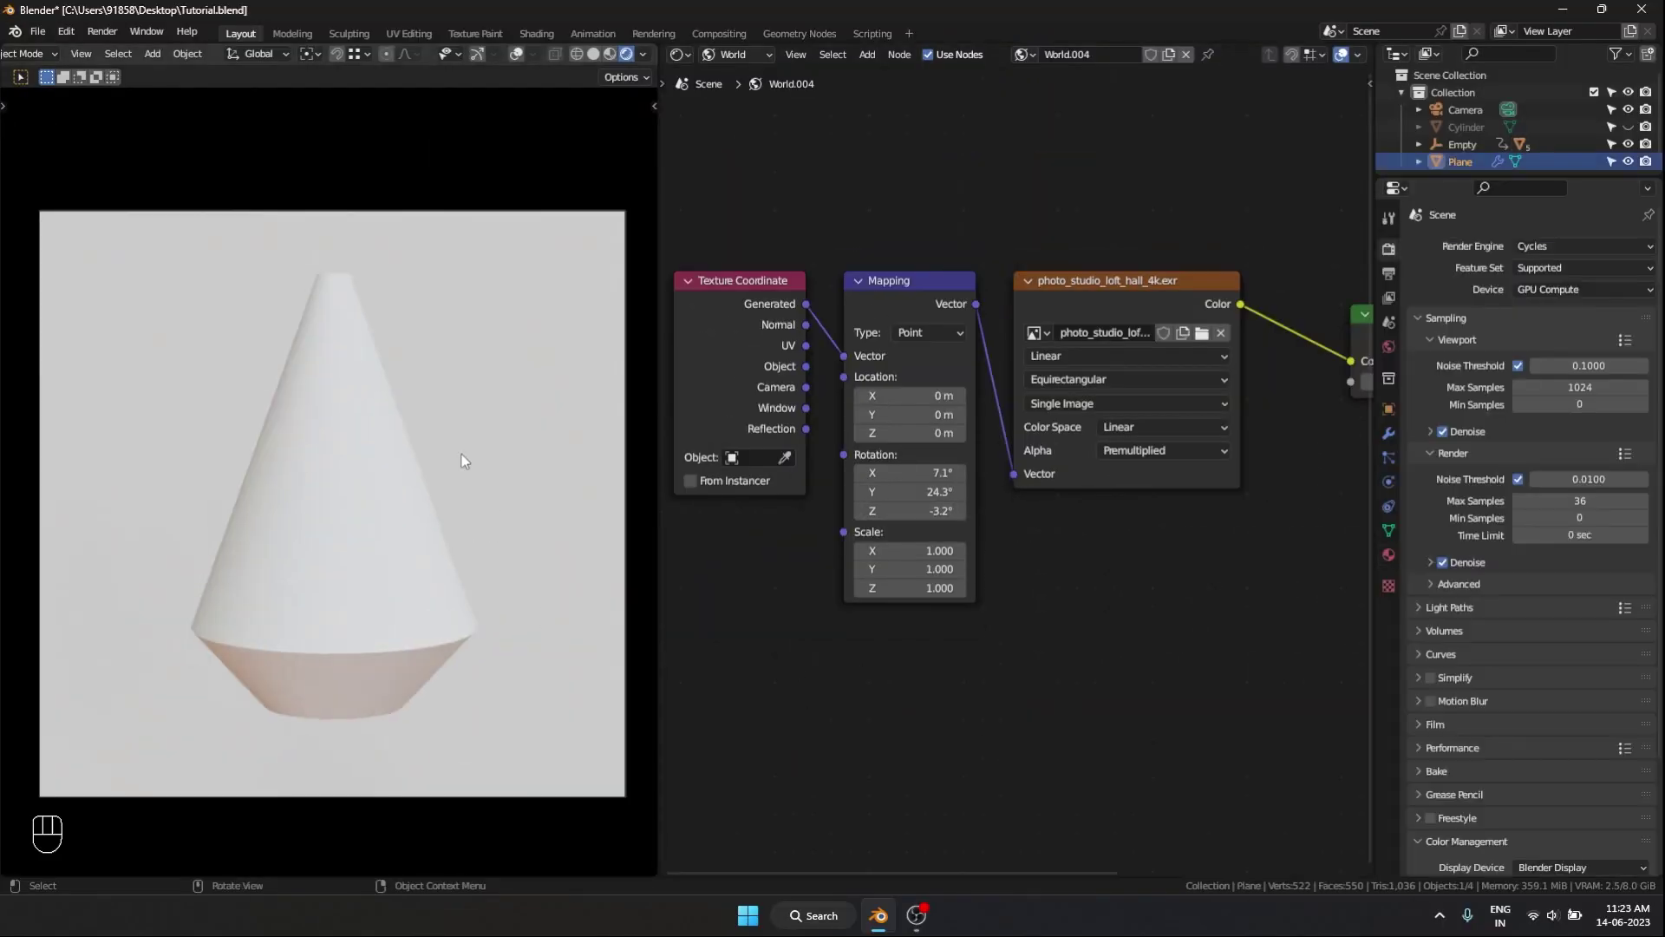
# - Give object 05 a new material and pick its base colour
pyautogui.click(462, 459)
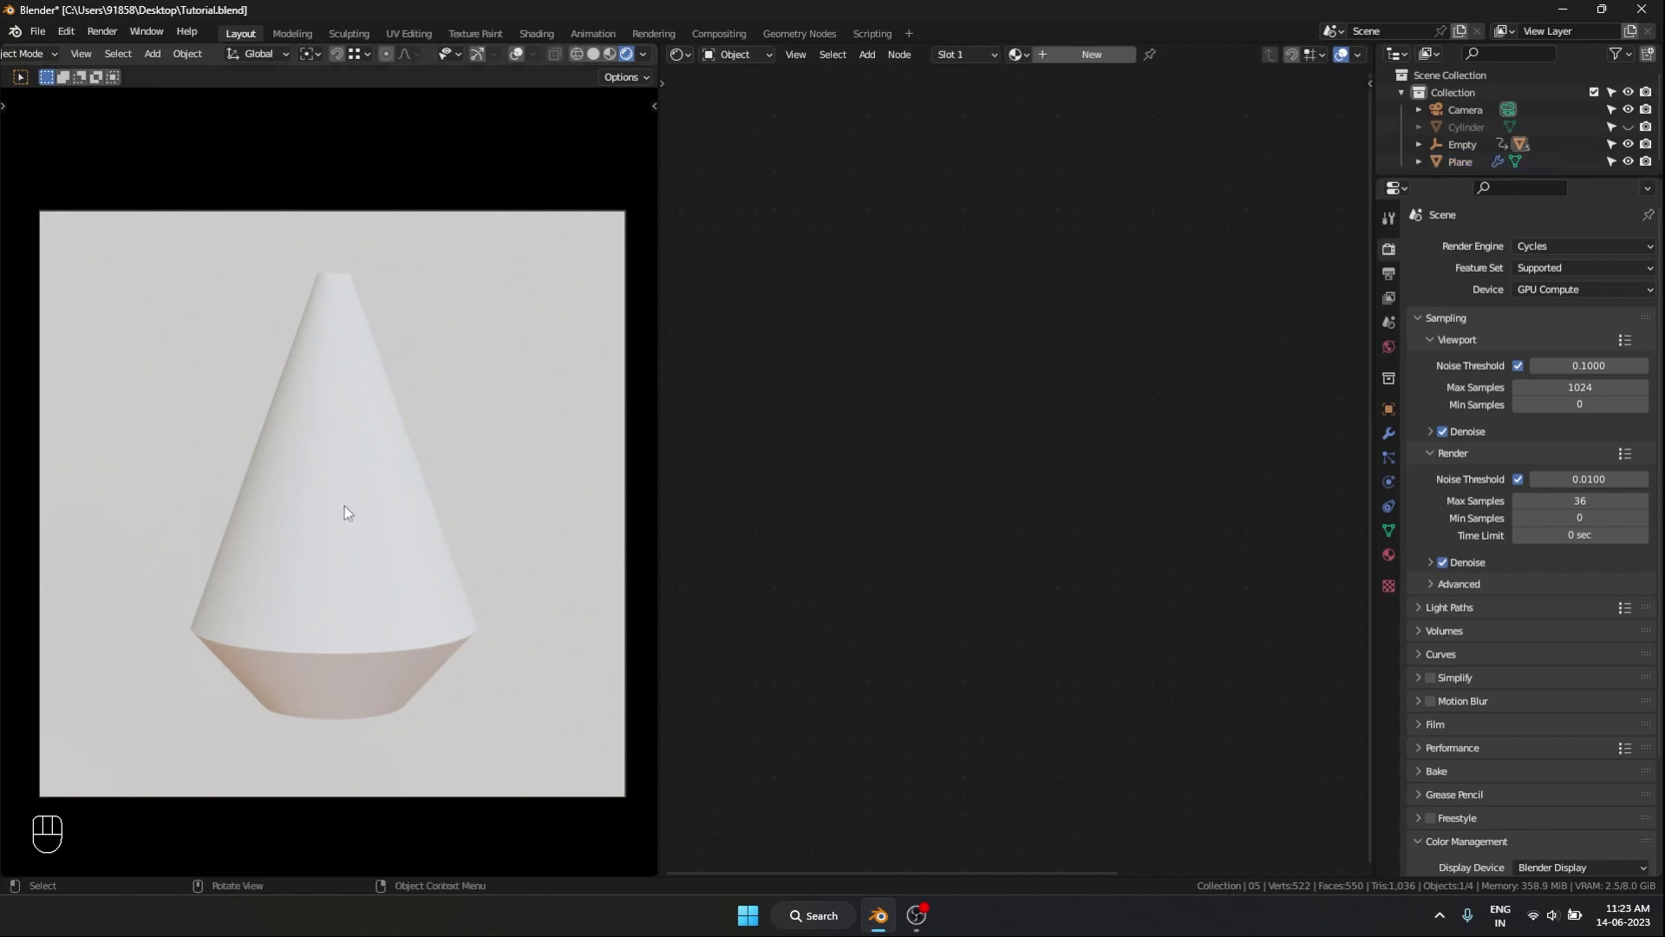
pyautogui.click(1062, 54)
pyautogui.click(1195, 371)
pyautogui.click(1211, 238)
pyautogui.keyDown('alt'); pyautogui.scroll(-2, 478, 553); pyautogui.keyUp('alt')
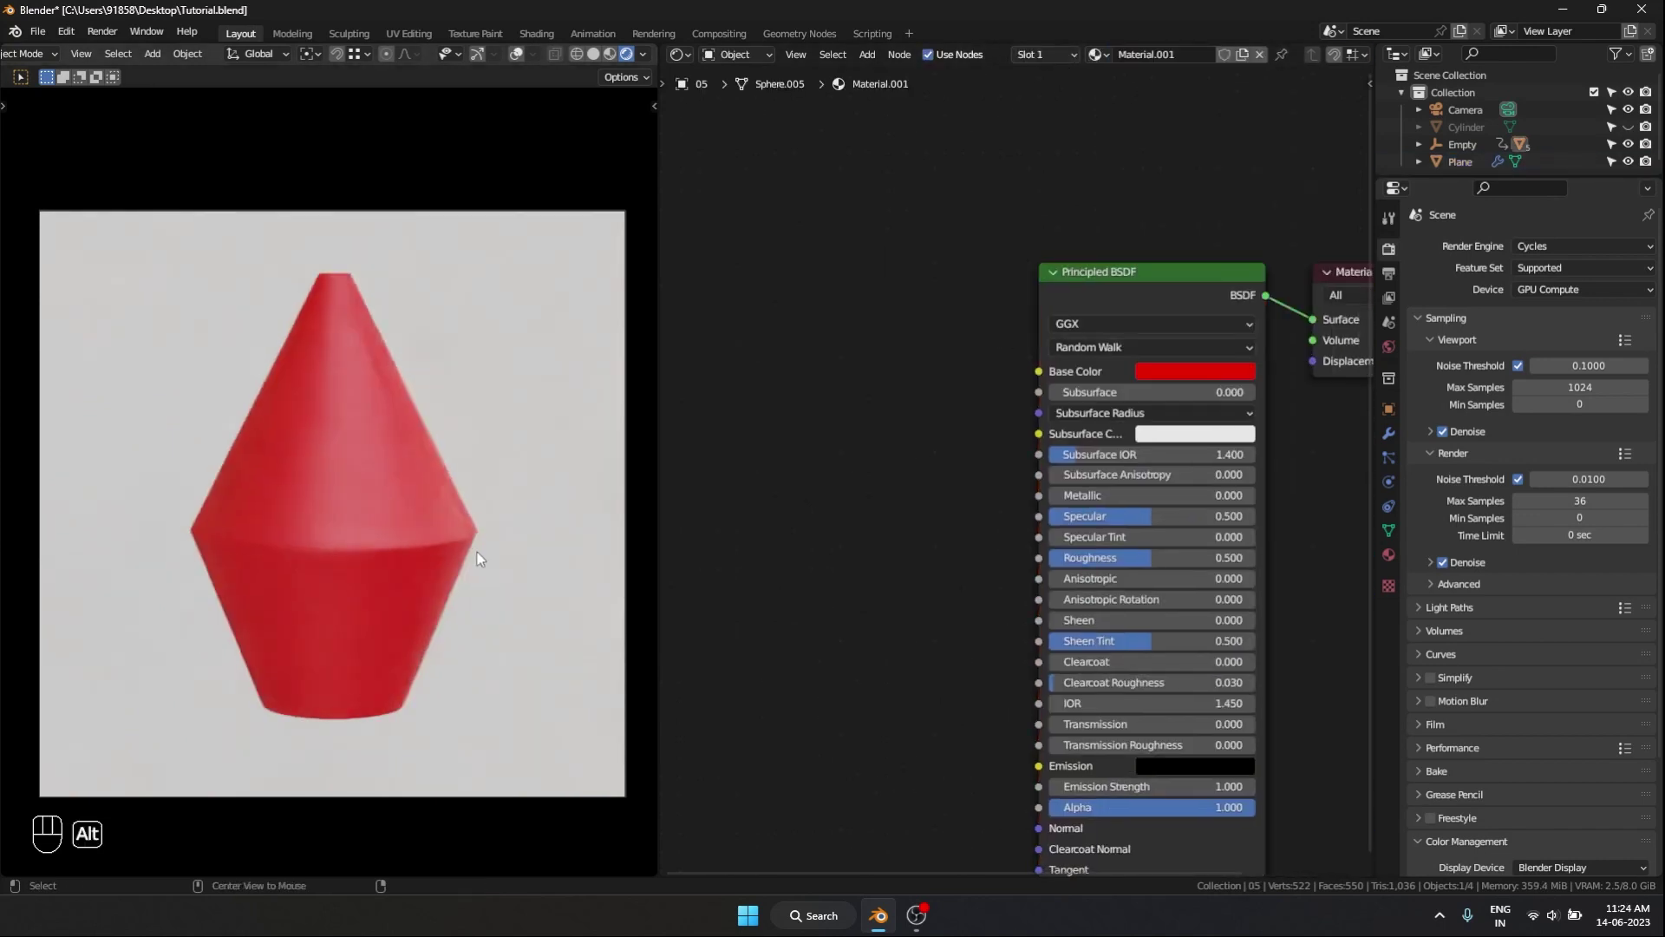
pyautogui.keyDown('alt'); pyautogui.scroll(-1, 477, 553); pyautogui.keyUp('alt')
pyautogui.keyDown('alt'); pyautogui.scroll(-1, 477, 552); pyautogui.keyUp('alt')
pyautogui.keyDown('alt'); pyautogui.scroll(-1, 482, 554); pyautogui.keyUp('alt')
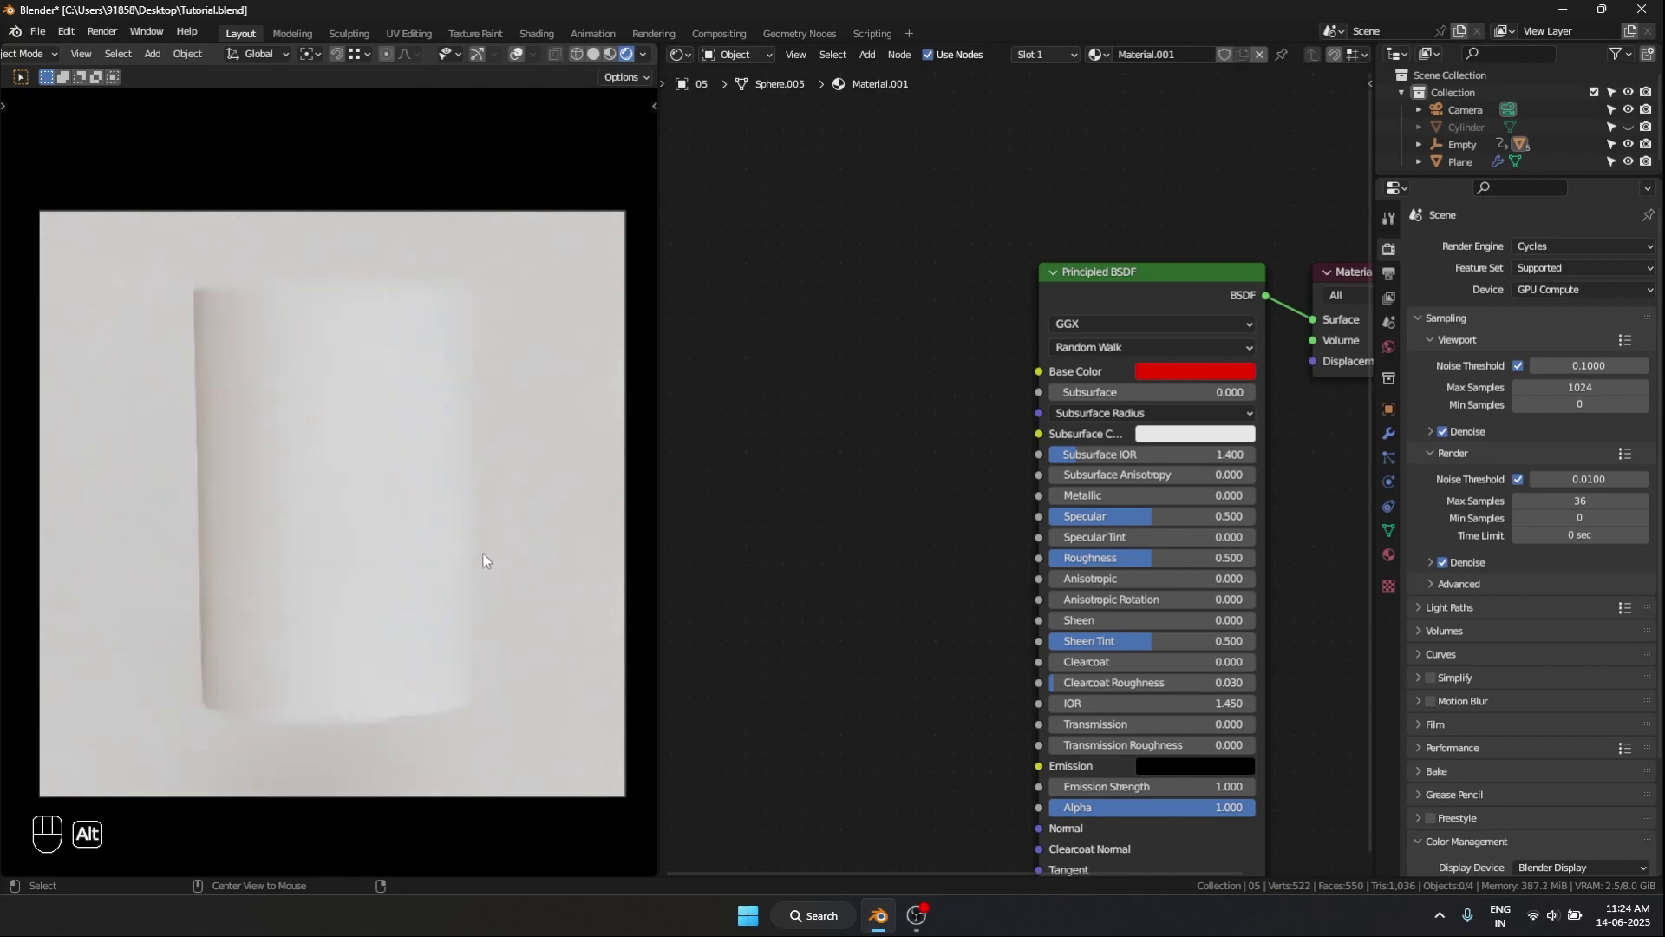
pyautogui.keyDown('alt'); pyautogui.scroll(1, 403, 361); pyautogui.keyUp('alt')
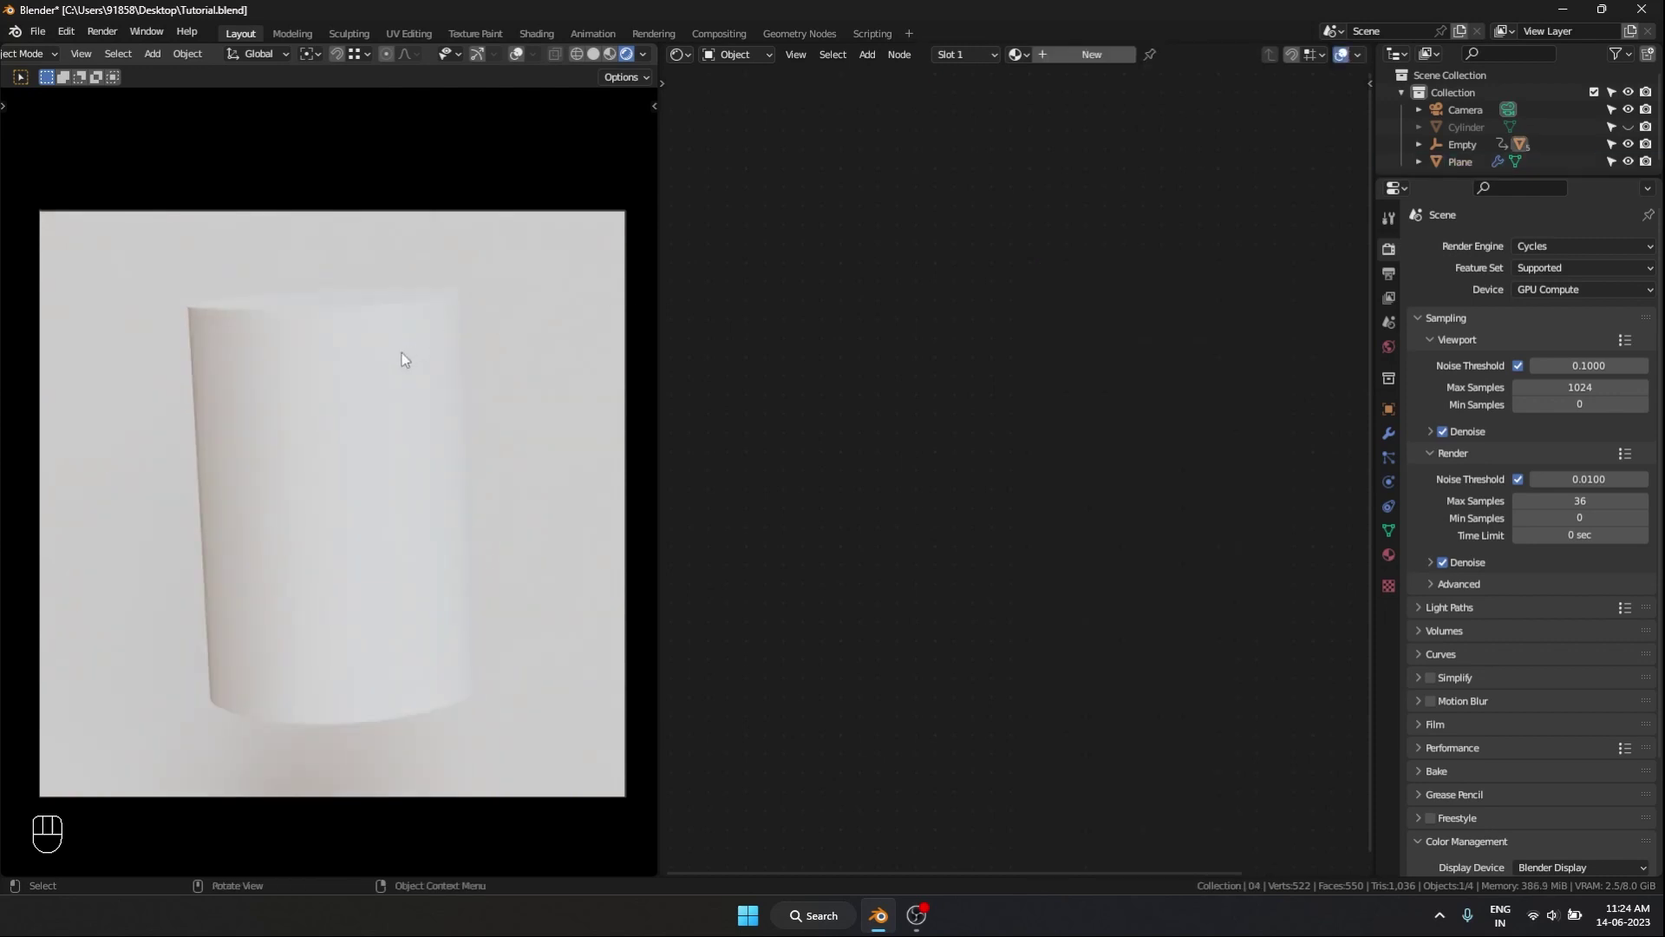
# - Assign the shared Material.001 to objects 04, 03 and 02
pyautogui.click(1015, 55)
pyautogui.click(1054, 82)
pyautogui.keyDown('alt'); pyautogui.scroll(-1, 500, 476); pyautogui.keyUp('alt')
pyautogui.keyDown('alt'); pyautogui.scroll(1, 499, 475); pyautogui.keyUp('alt')
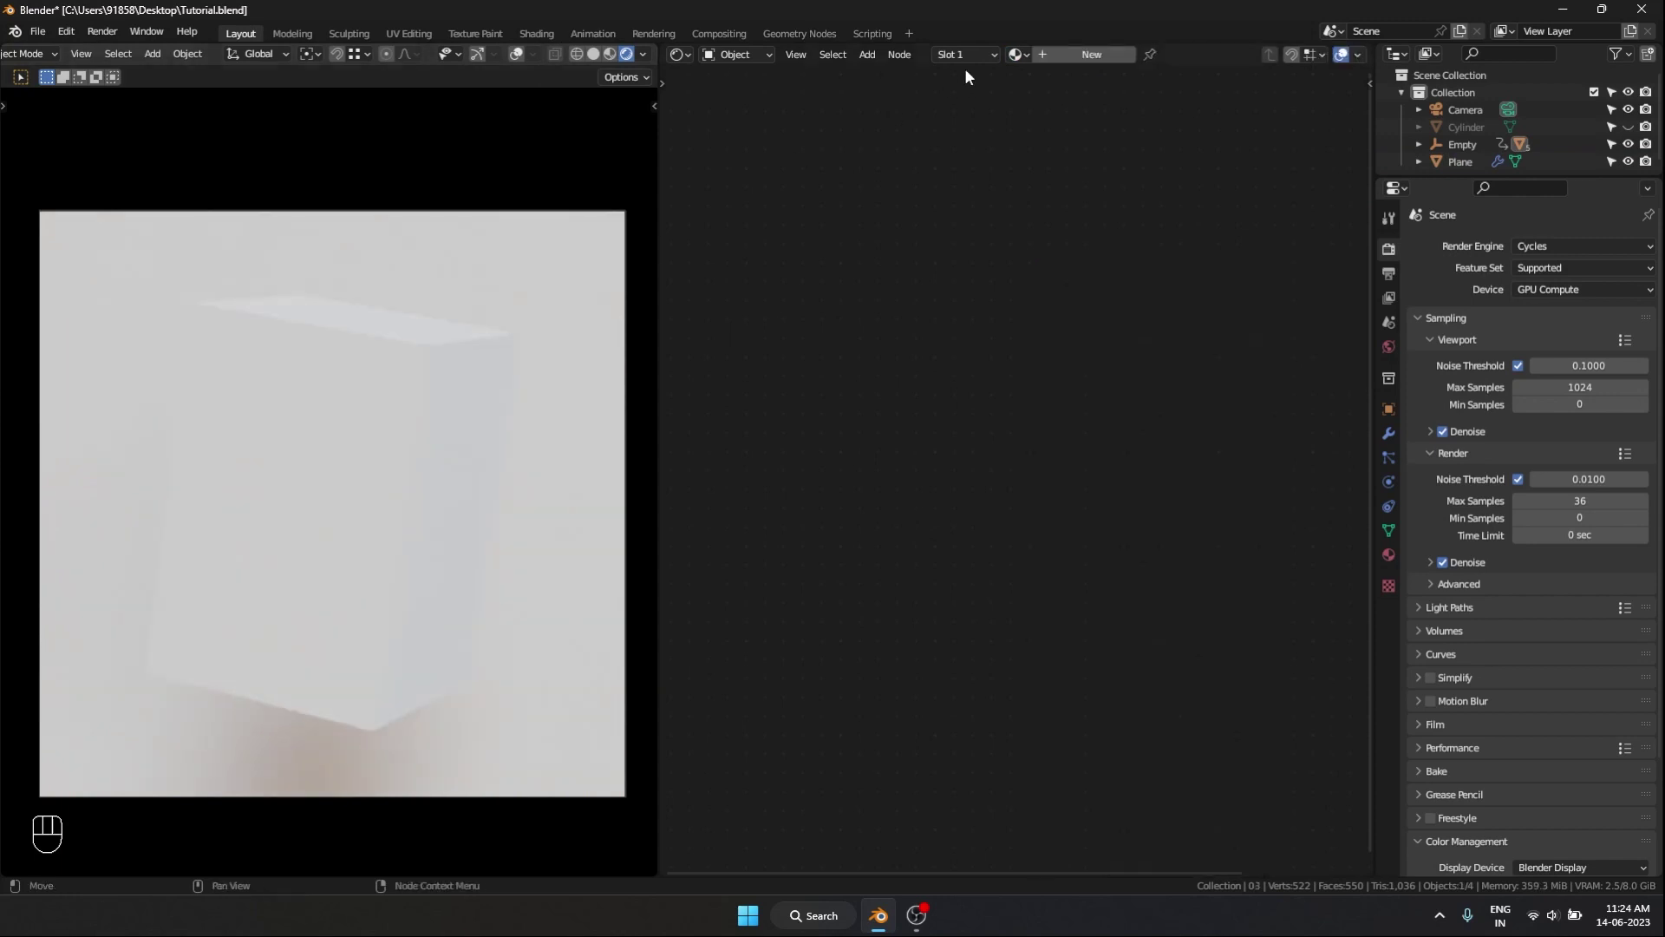
pyautogui.click(1065, 98)
pyautogui.keyDown('alt'); pyautogui.scroll(1, 223, 468); pyautogui.keyUp('alt')
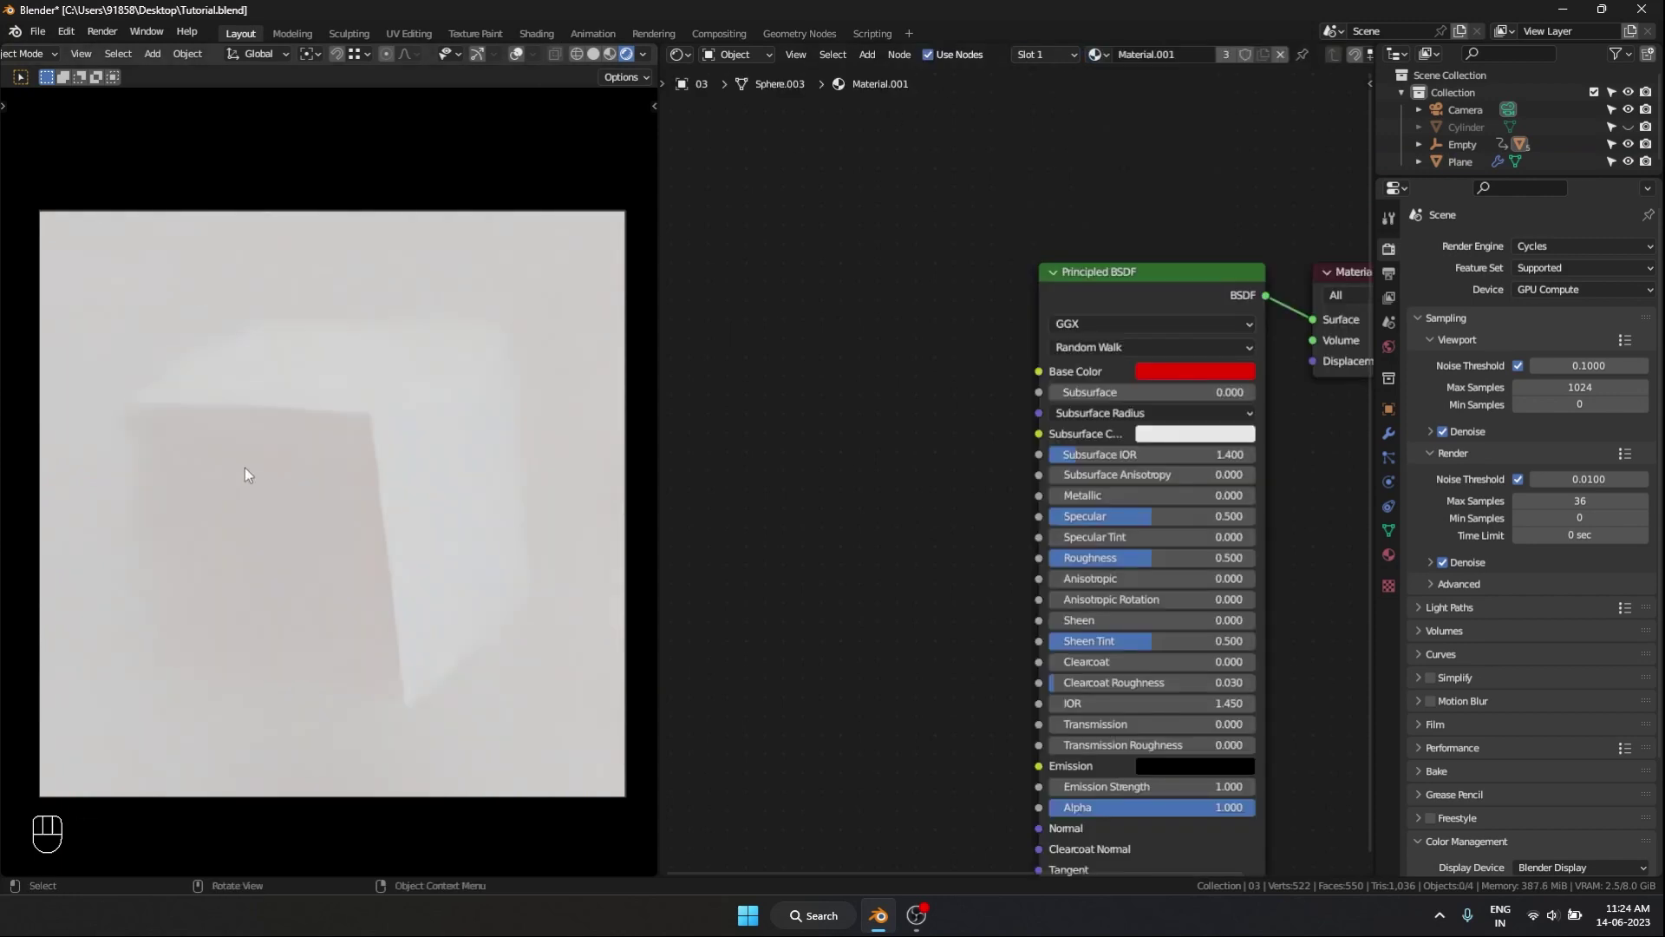
pyautogui.click(1016, 56)
pyautogui.click(1054, 91)
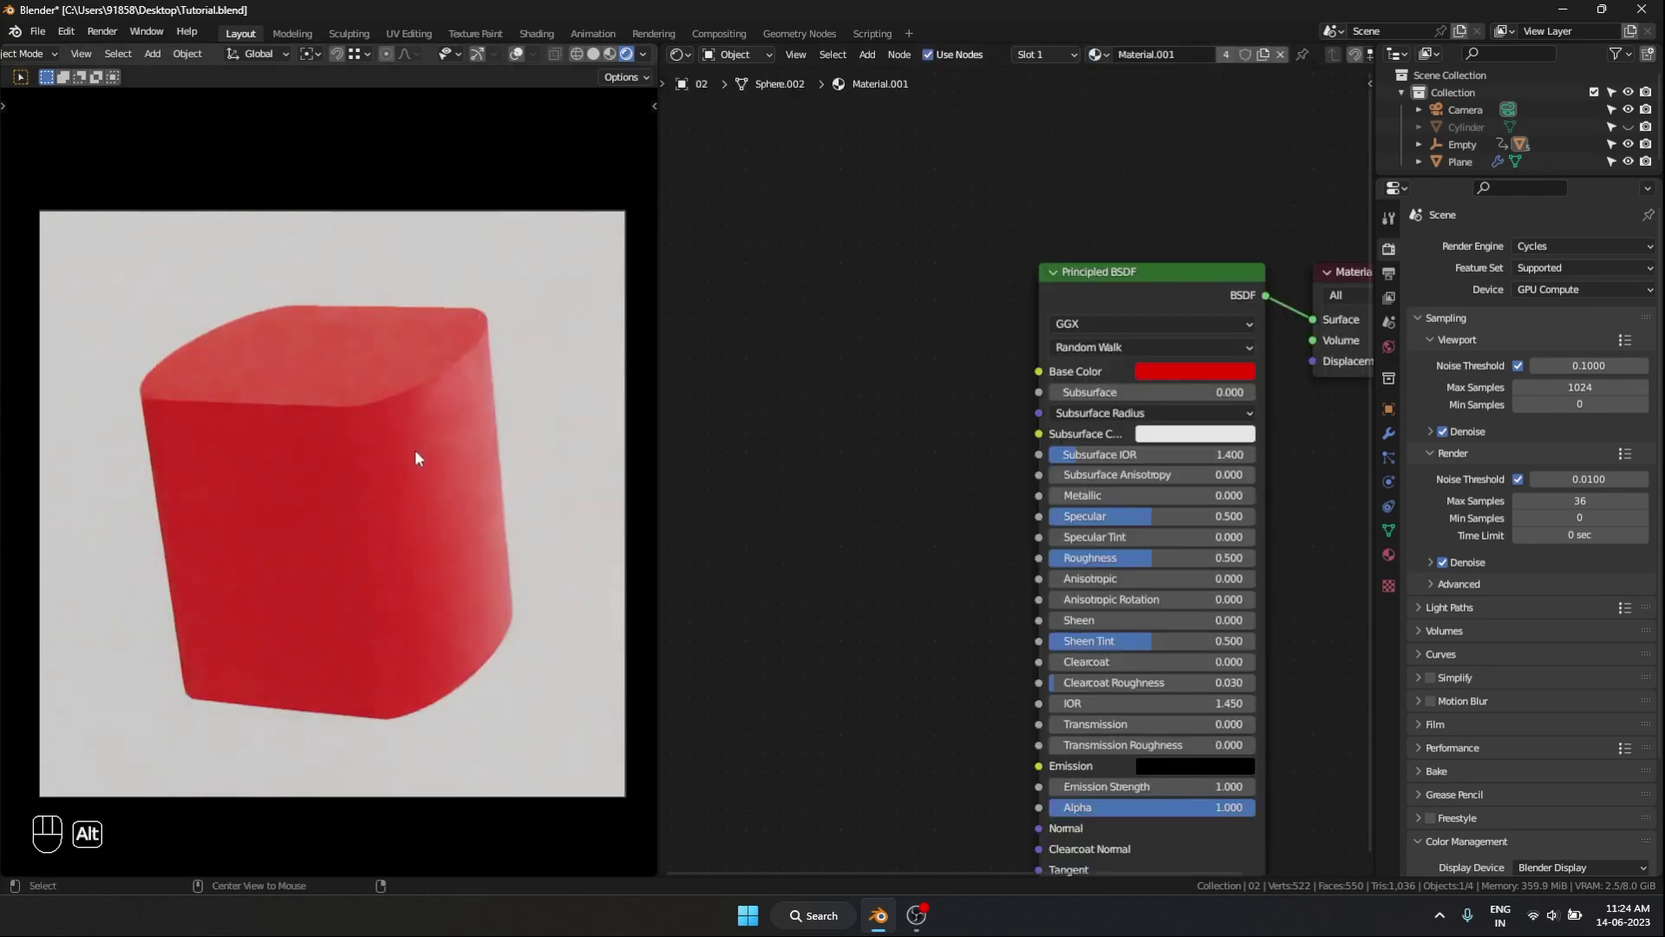
pyautogui.keyDown('alt'); pyautogui.scroll(1, 365, 450); pyautogui.keyUp('alt')
pyautogui.keyDown('alt'); pyautogui.scroll(-3, 308, 444); pyautogui.keyUp('alt')
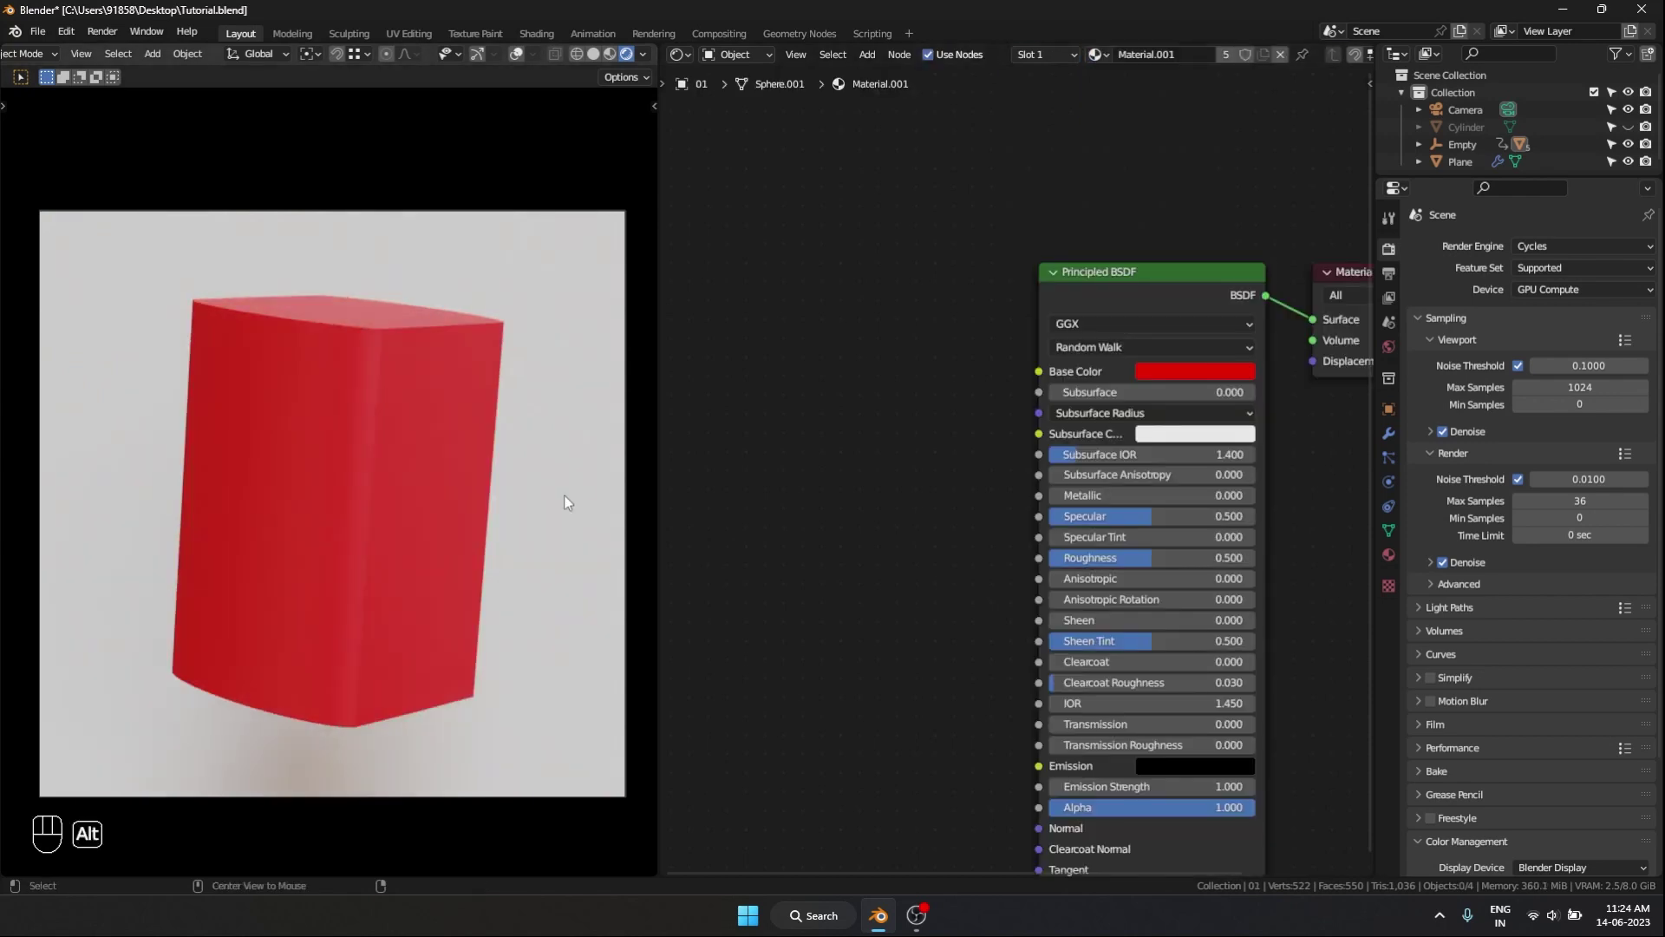
pyautogui.keyDown('alt'); pyautogui.scroll(-2, 563, 494); pyautogui.keyUp('alt')
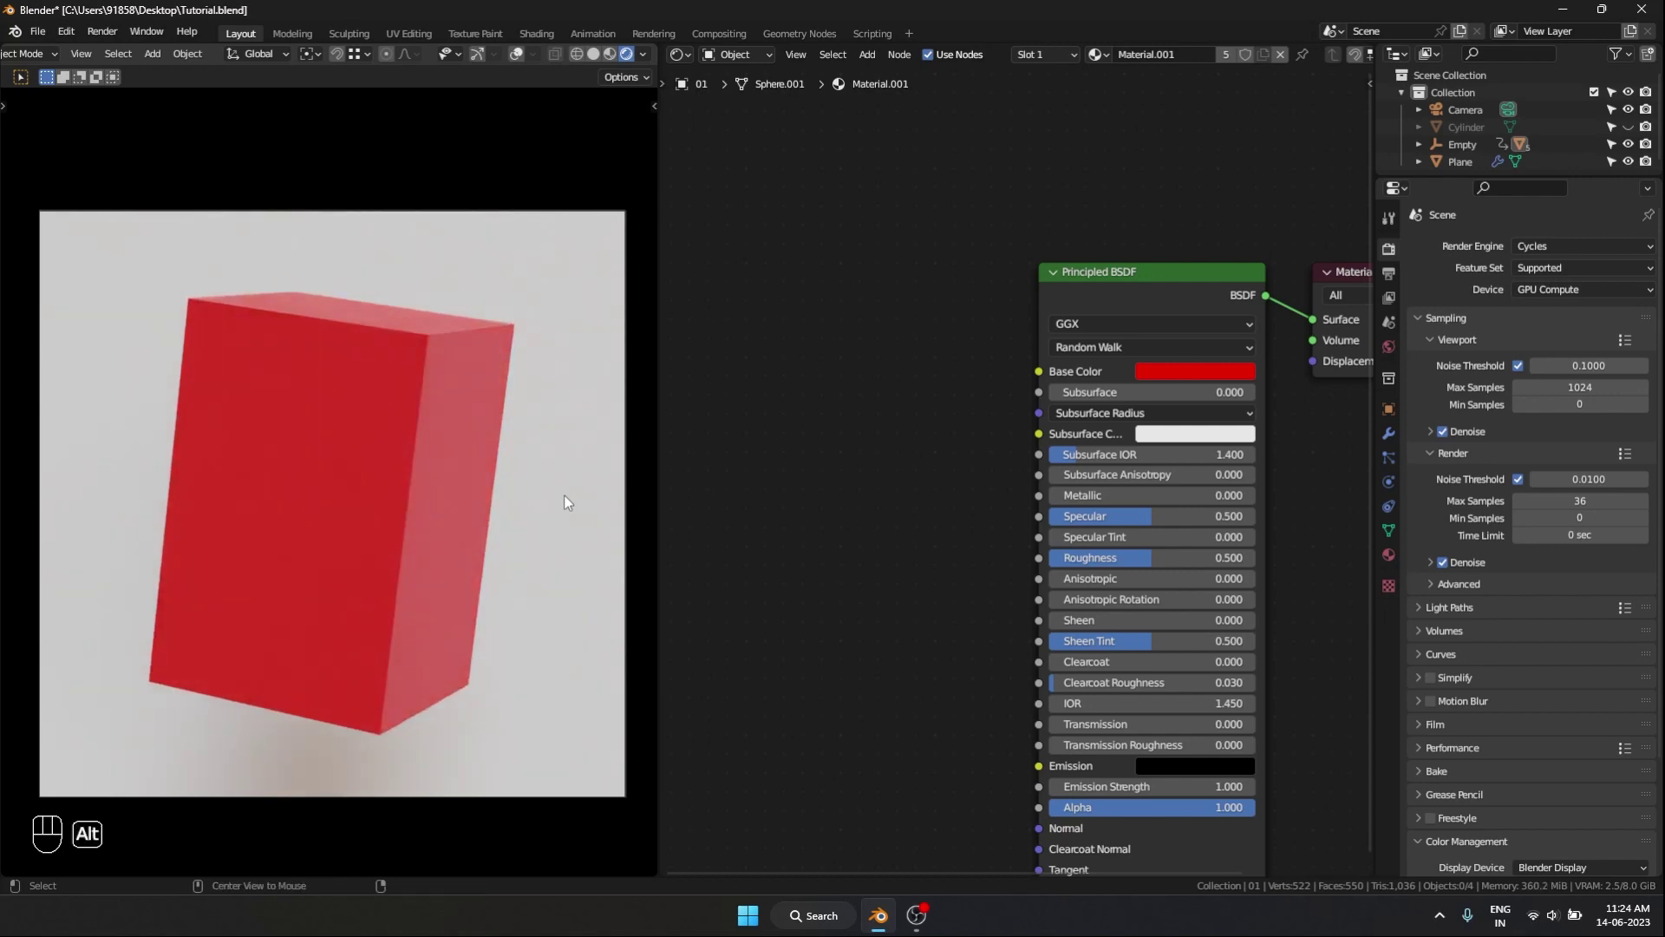
pyautogui.keyDown('alt'); pyautogui.scroll(1, 563, 494); pyautogui.keyUp('alt')
pyautogui.keyDown('alt'); pyautogui.scroll(2, 563, 495); pyautogui.keyUp('alt')
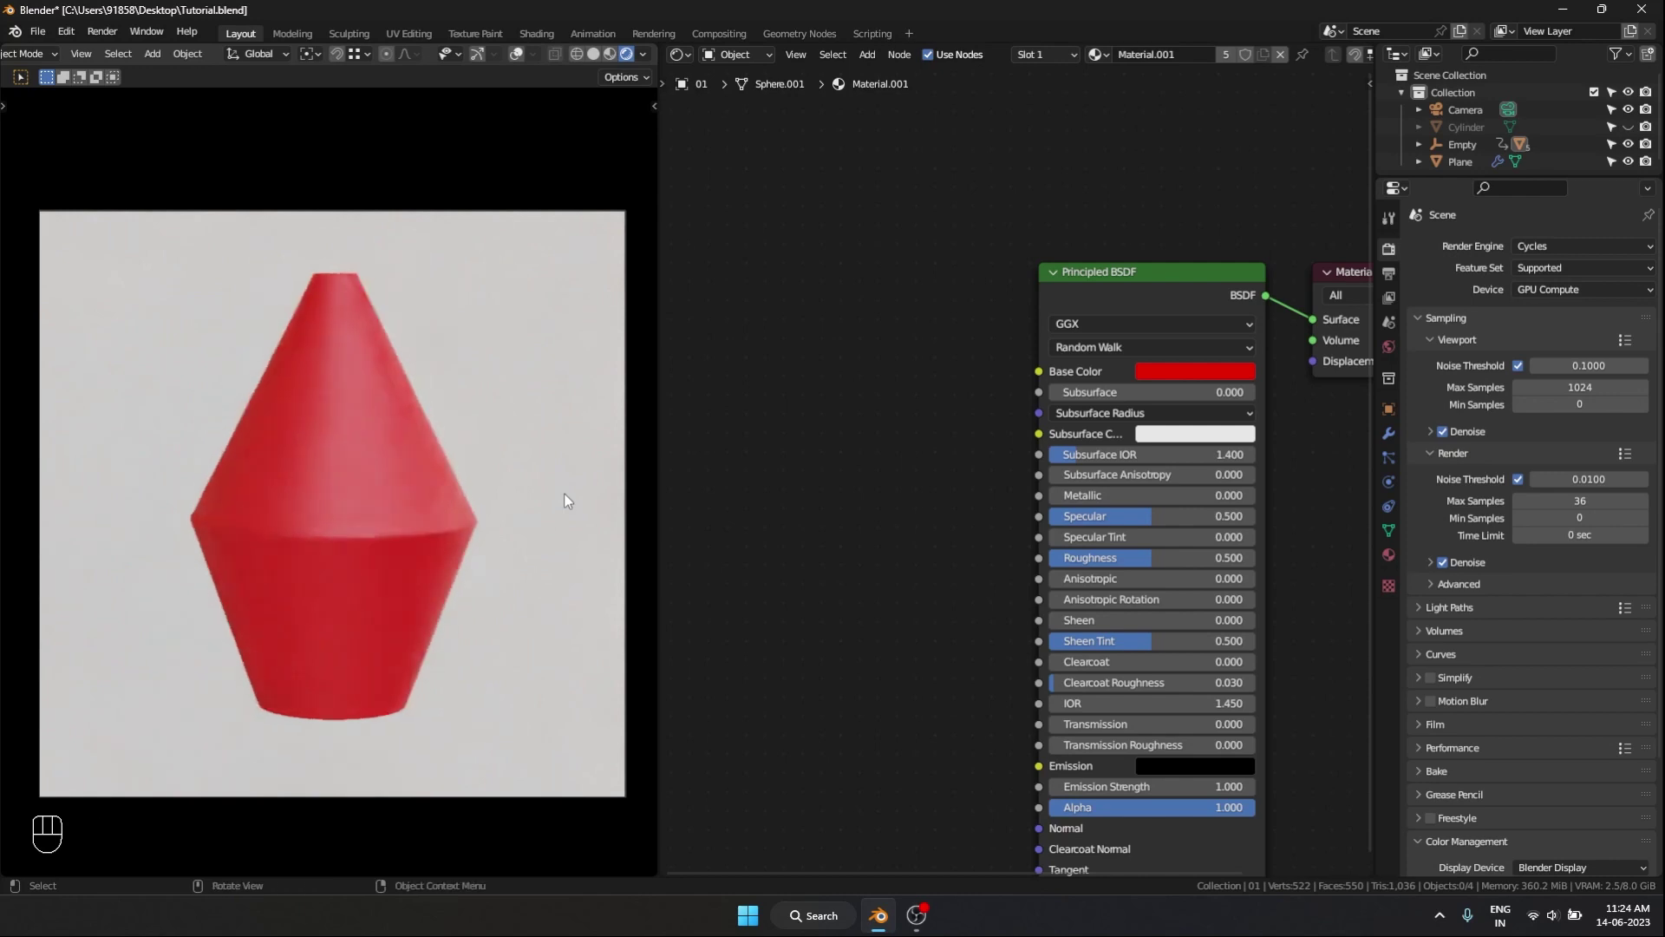
pyautogui.keyDown('alt'); pyautogui.scroll(-1, 564, 493); pyautogui.keyUp('alt')
pyautogui.keyDown('alt'); pyautogui.scroll(1, 563, 492); pyautogui.keyUp('alt')
pyautogui.keyDown('alt'); pyautogui.scroll(1, 558, 490); pyautogui.keyUp('alt')
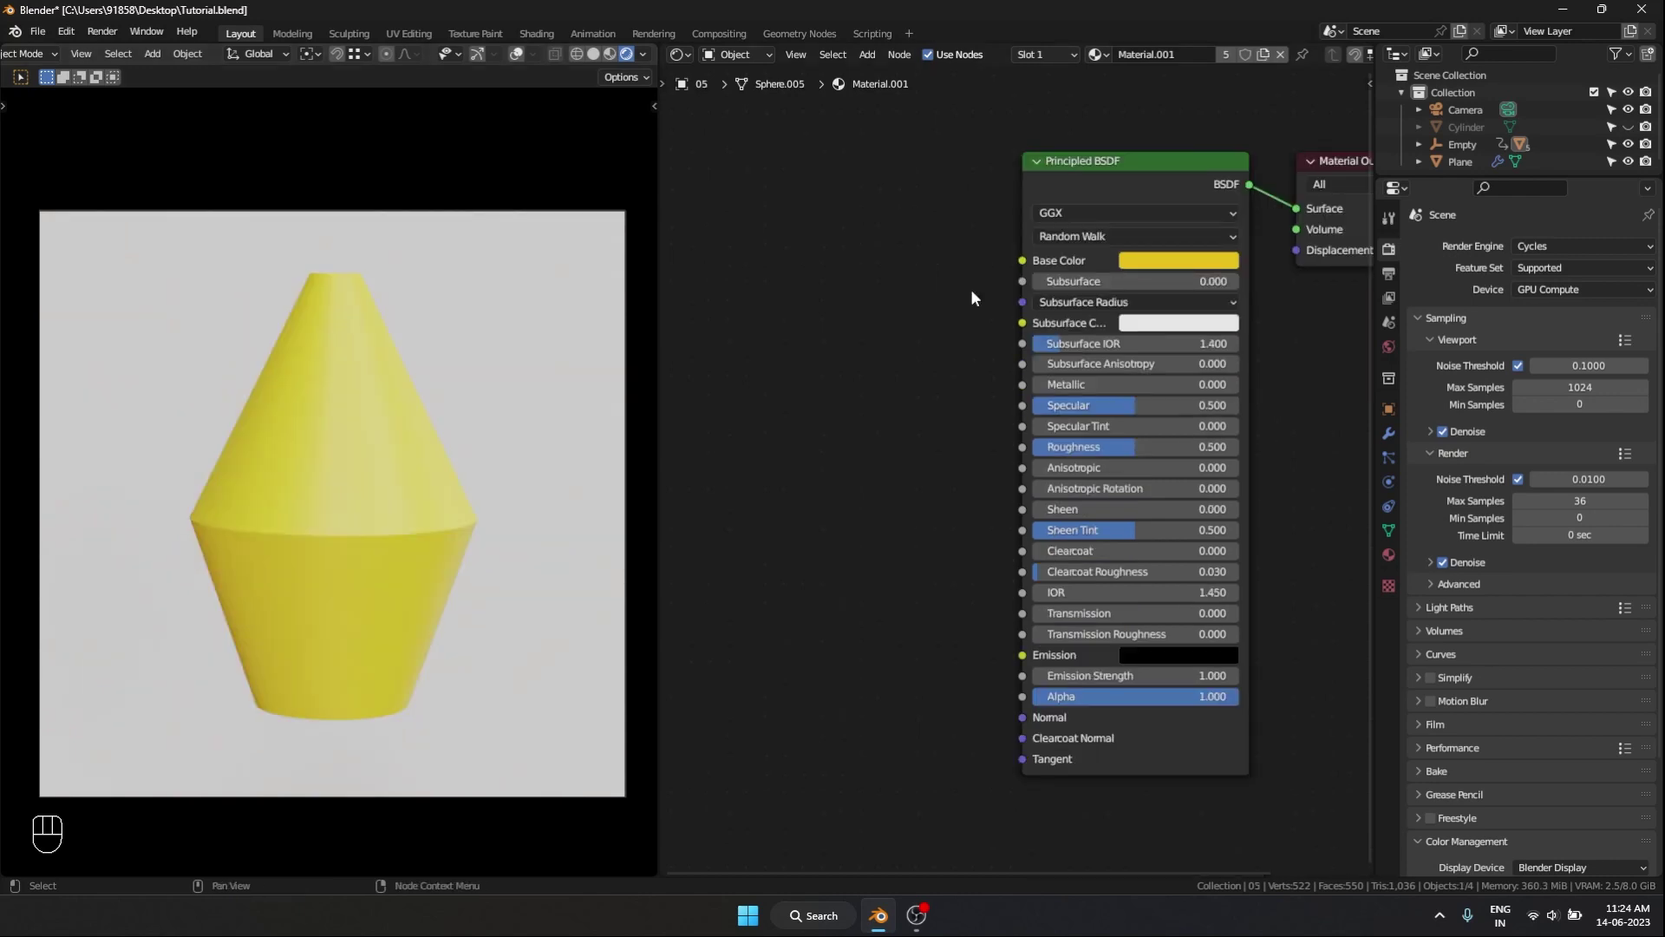
# - Adjust the yellow base colour in the material node editor
pyautogui.click(1170, 261)
pyautogui.moveTo(932, 371); pyautogui.dragTo(1118, 400, button='middle')
pyautogui.hotkey('shift', 'a')
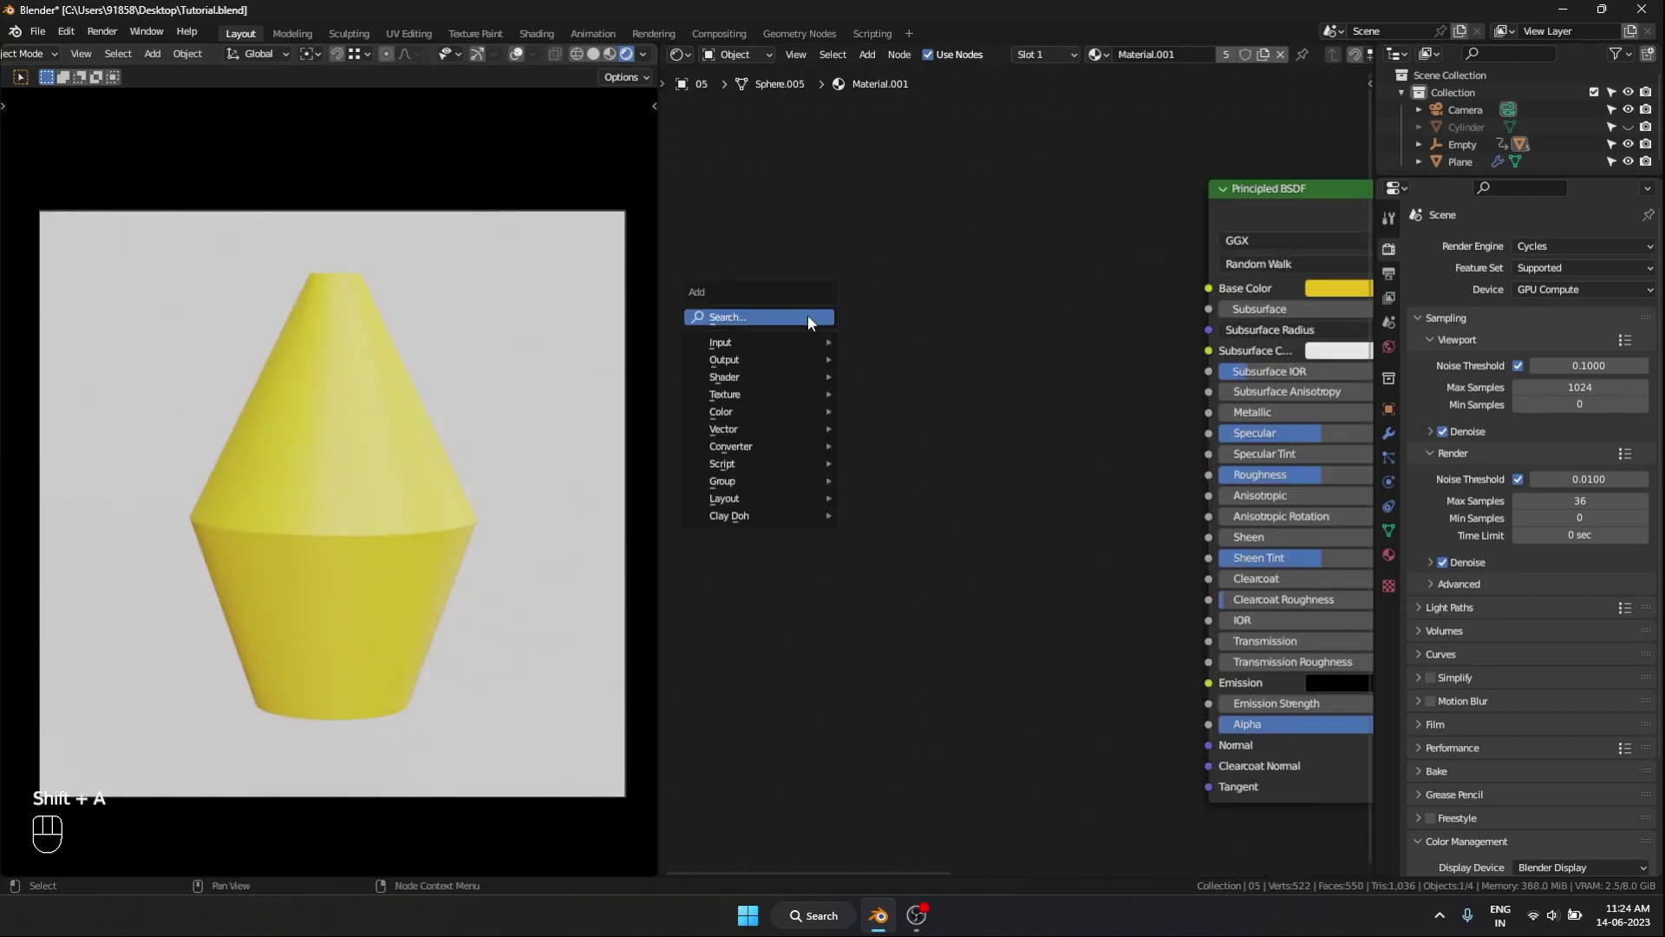
pyautogui.press('Escape')
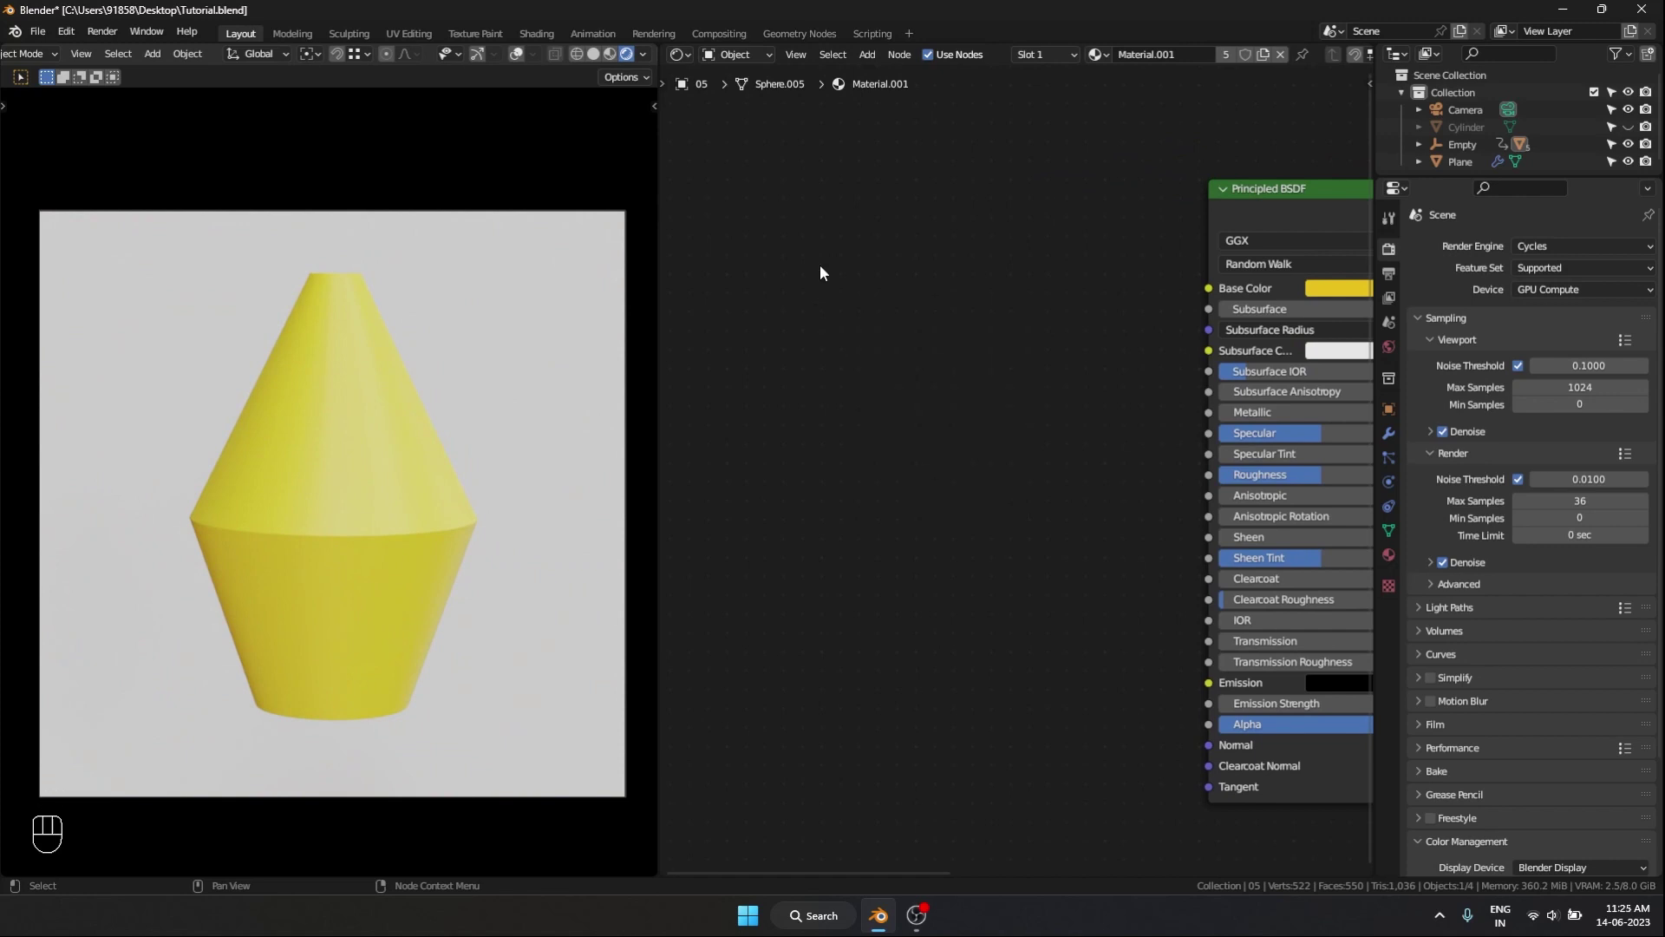
# - Play the shape-key animation and stop it on the cone shape
pyautogui.hotkey('shift', 'space')
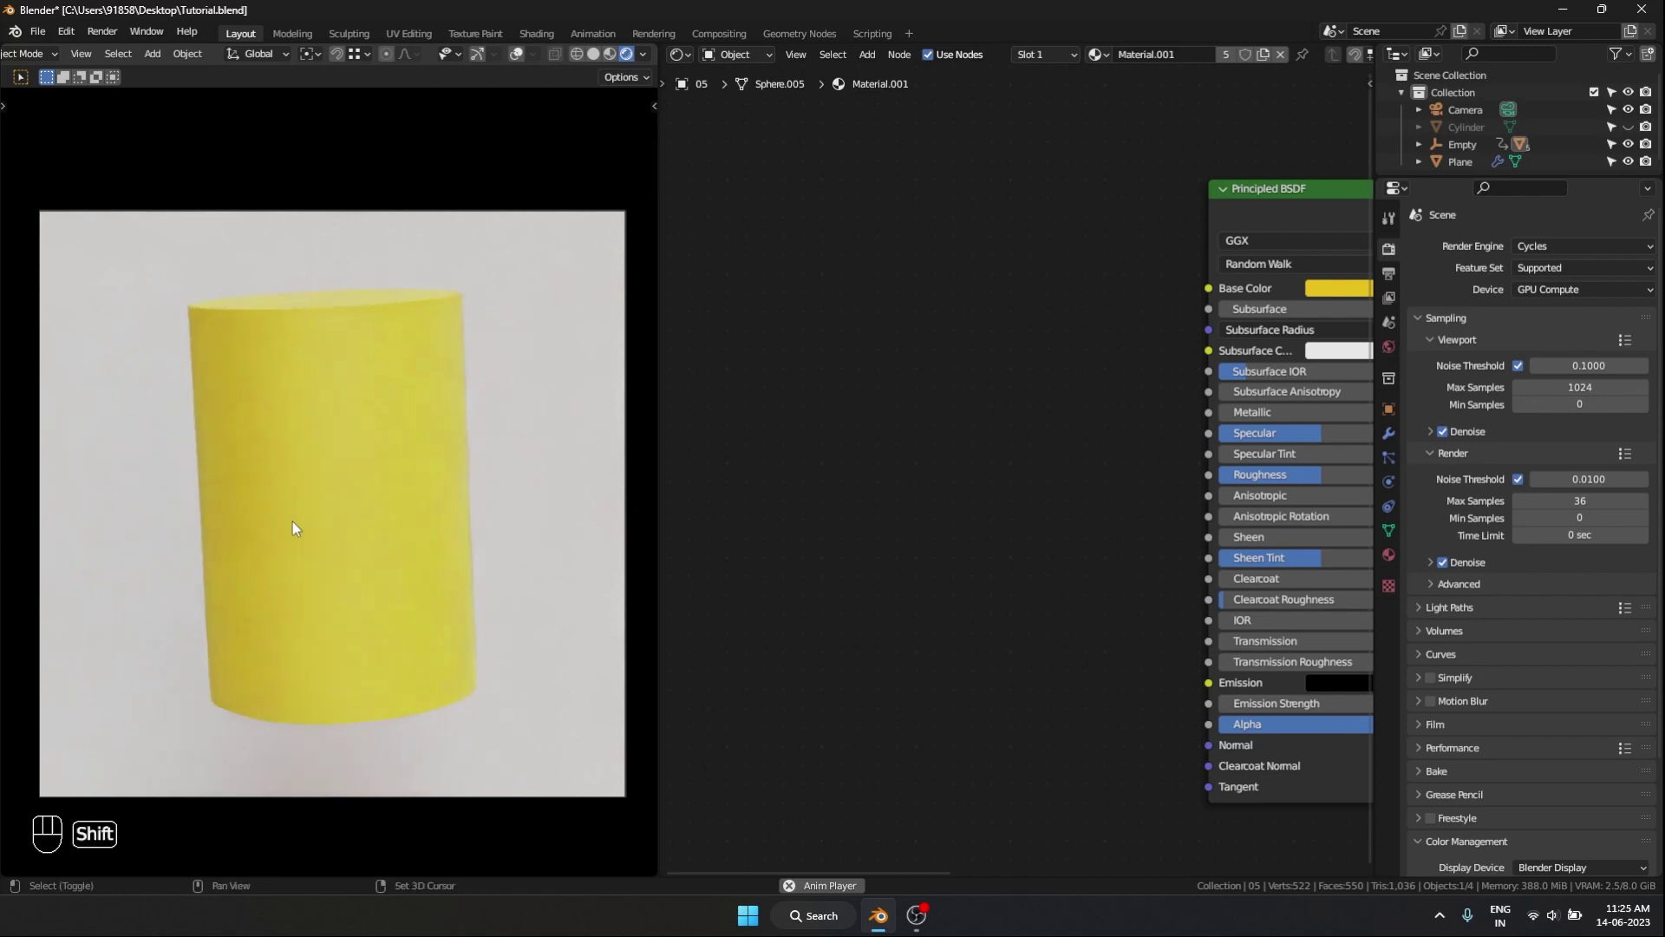
pyautogui.hotkey('shift', 'space')
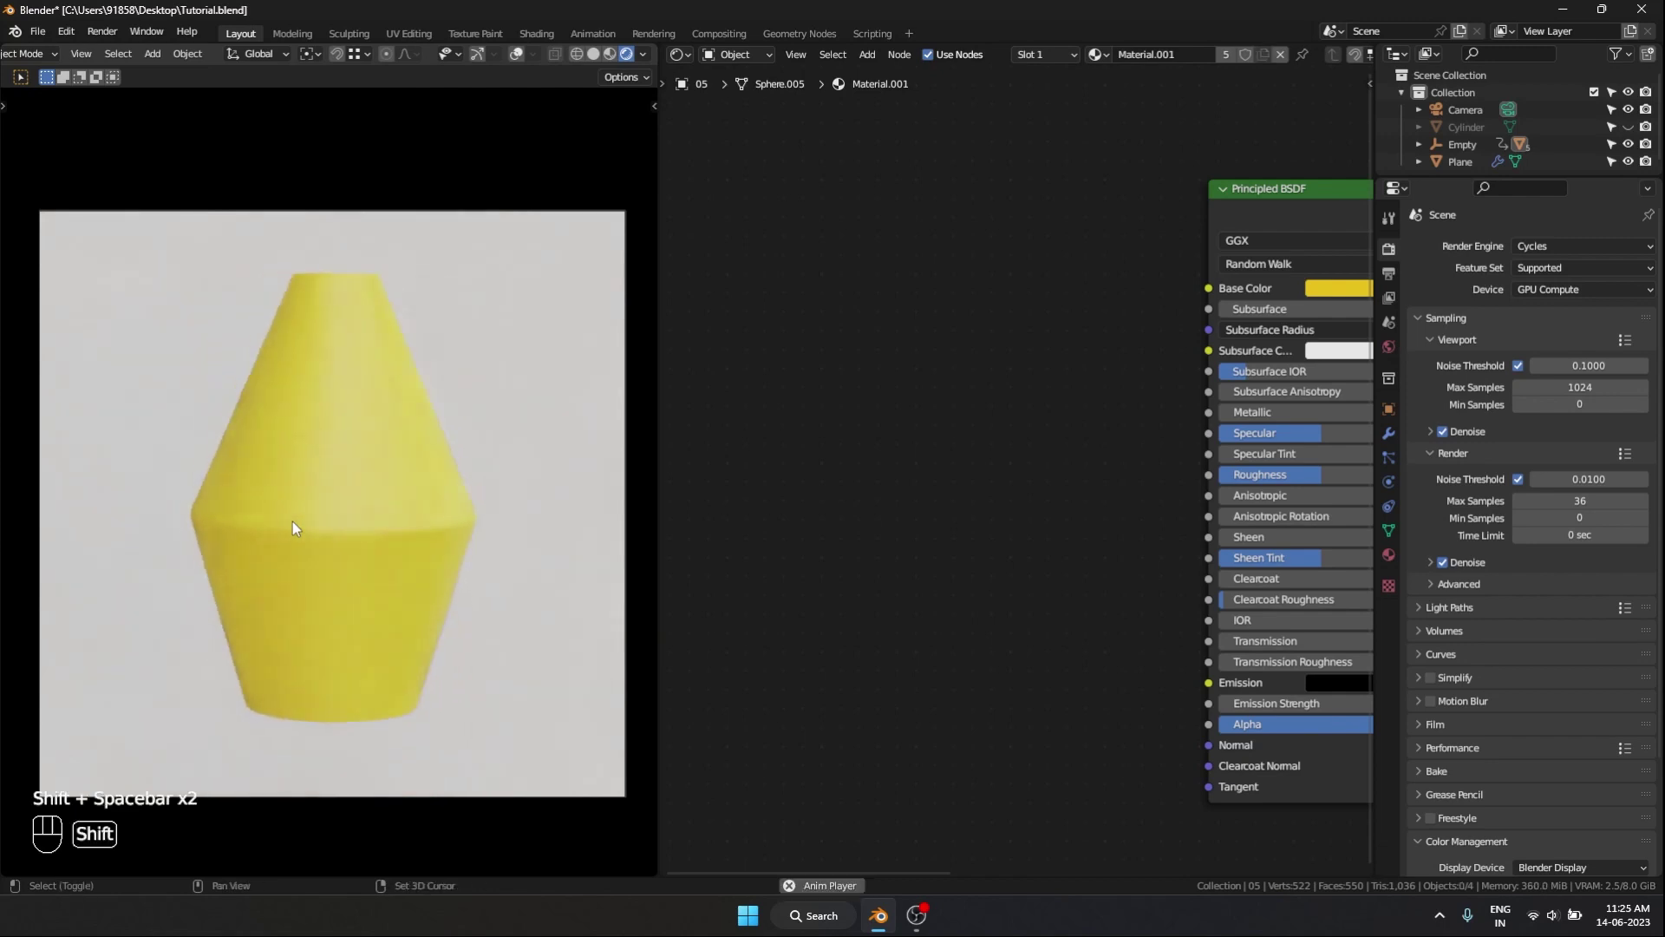
pyautogui.hotkey('shift', 'space')
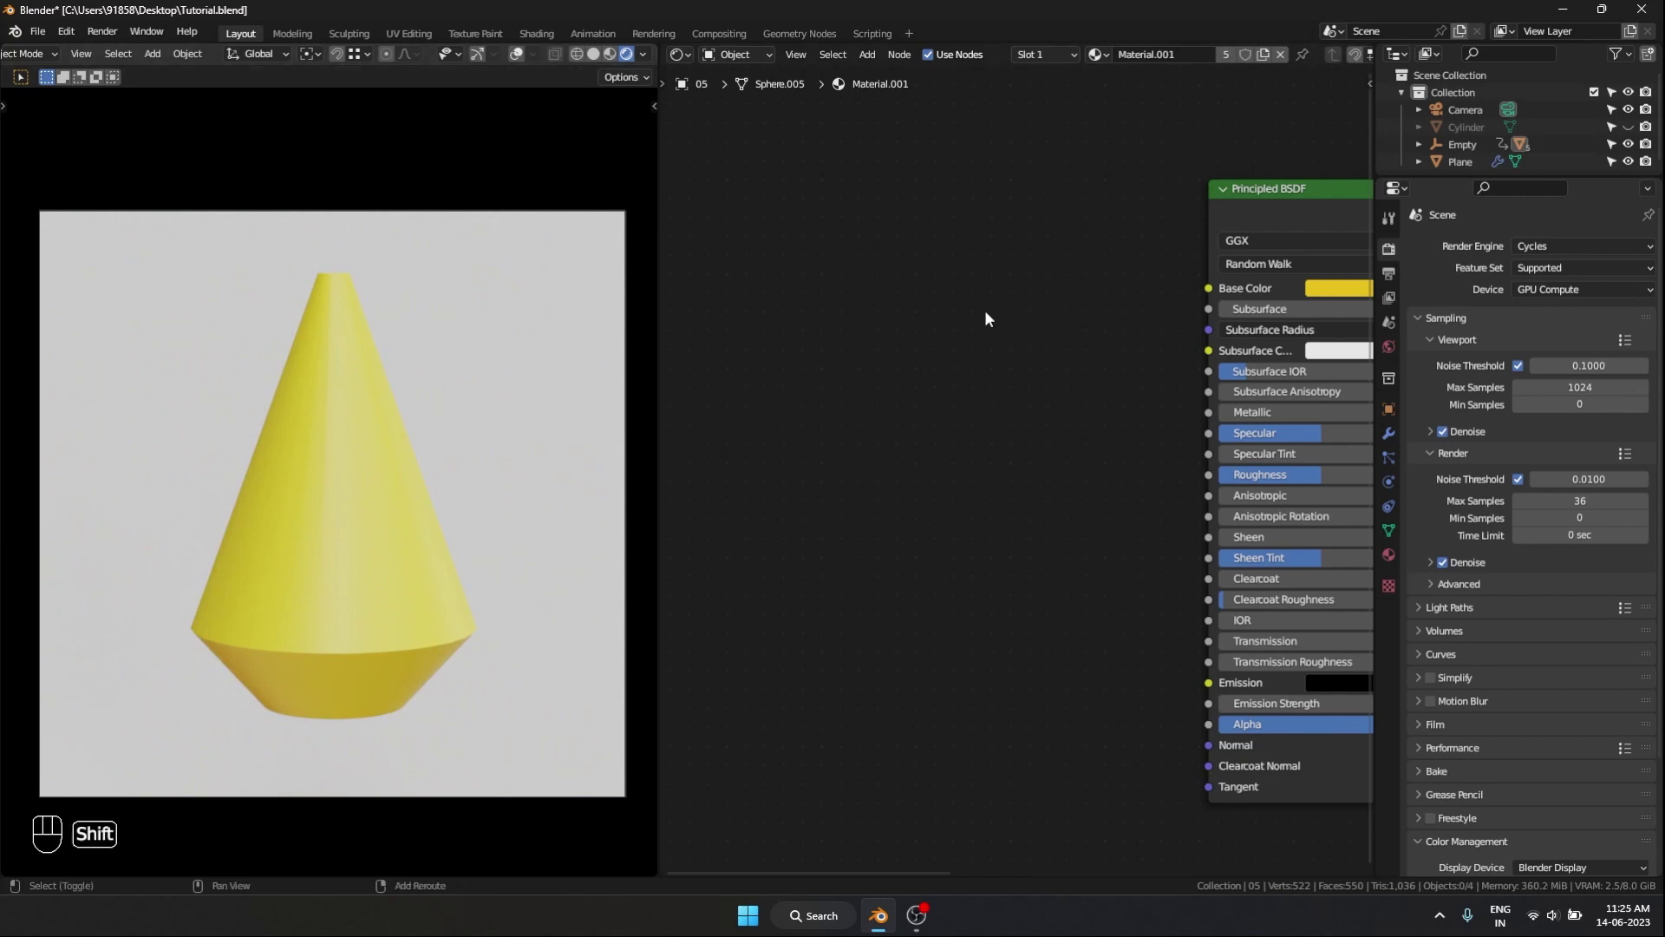
# - Add a Noise Texture node to the material and position it
pyautogui.hotkey('shift', 'a')
pyautogui.write('no')
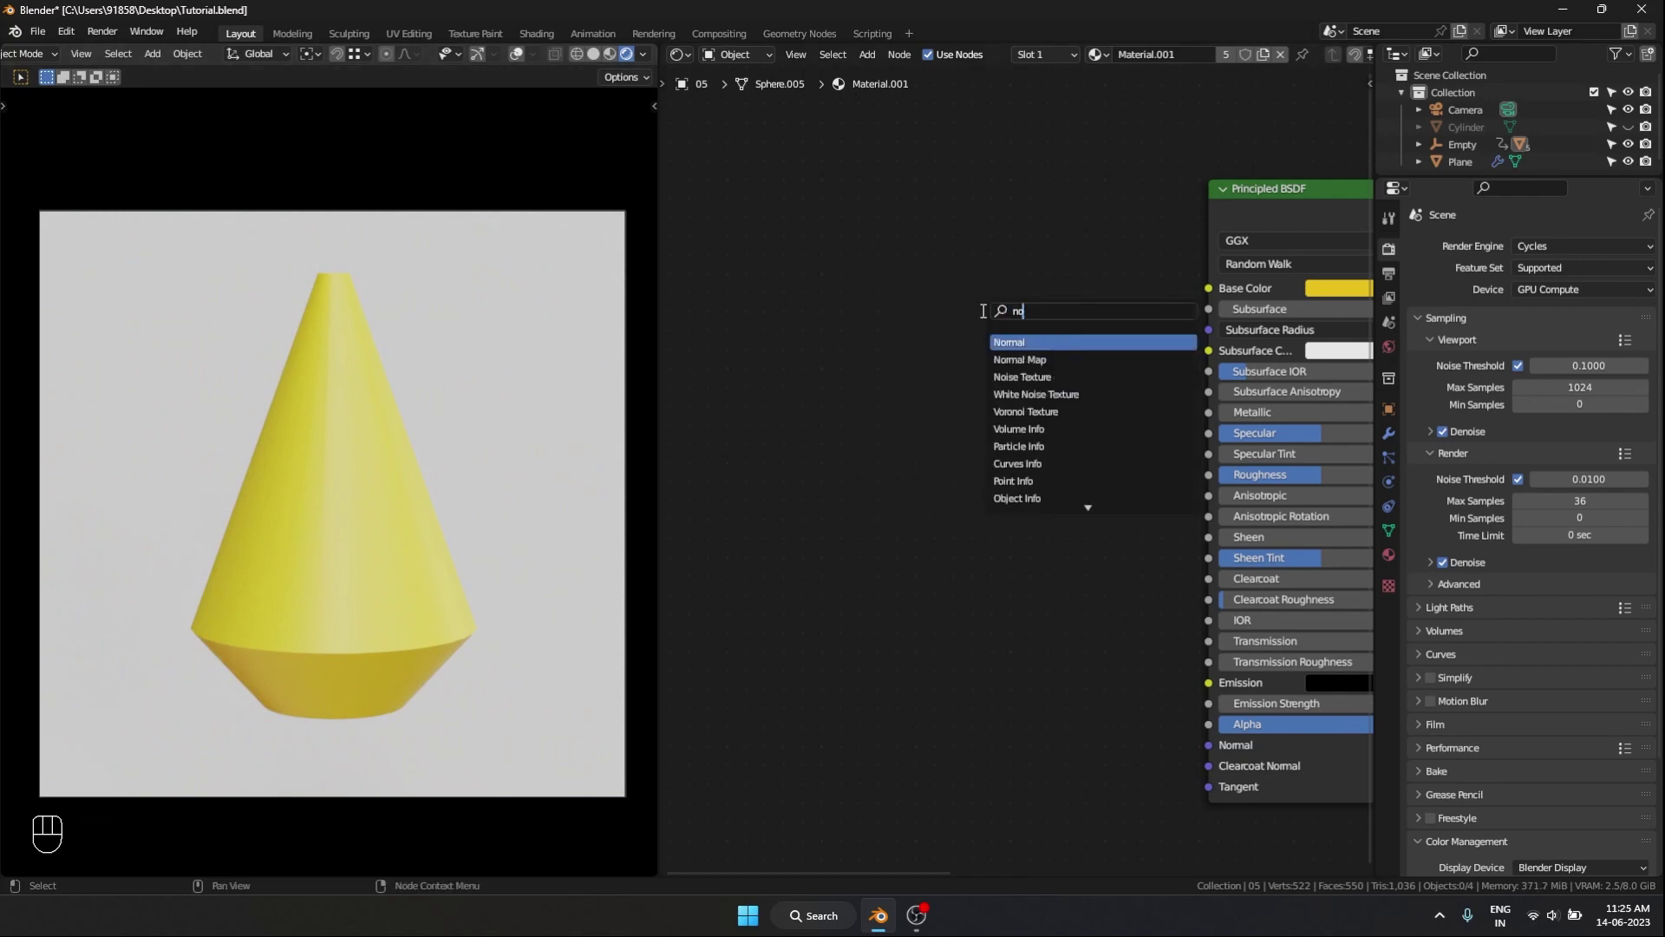
pyautogui.write('i')
pyautogui.press('Return')
pyautogui.click(819, 284)
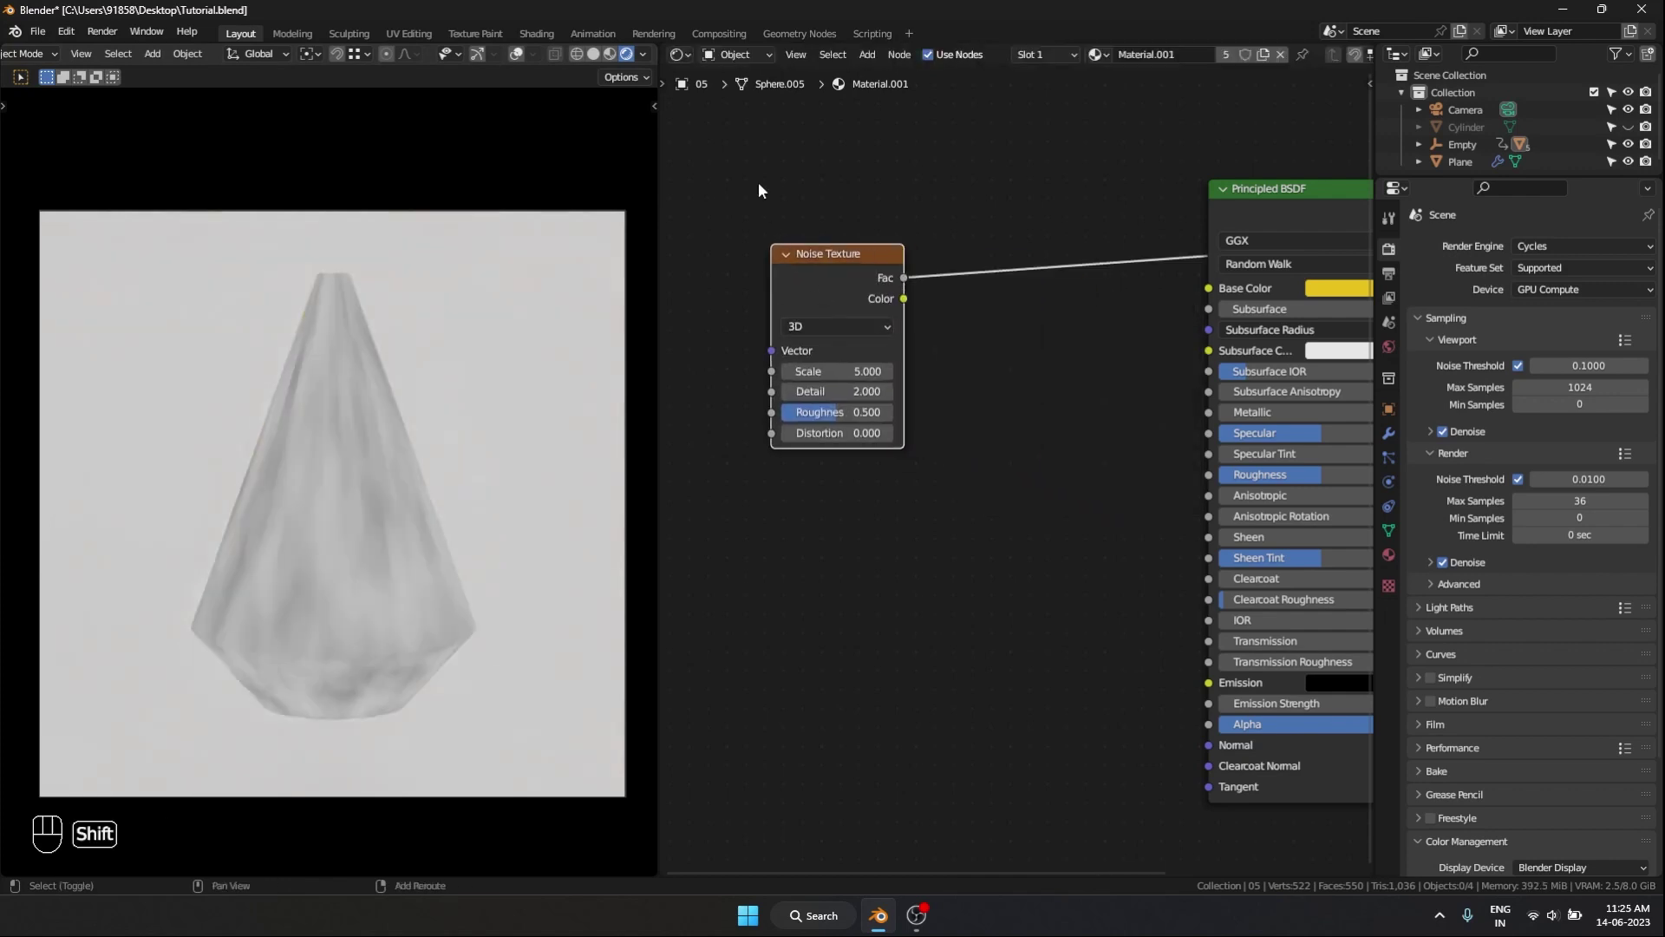
pyautogui.scroll(2, 759, 182)
pyautogui.moveTo(1003, 286); pyautogui.dragTo(992, 286)
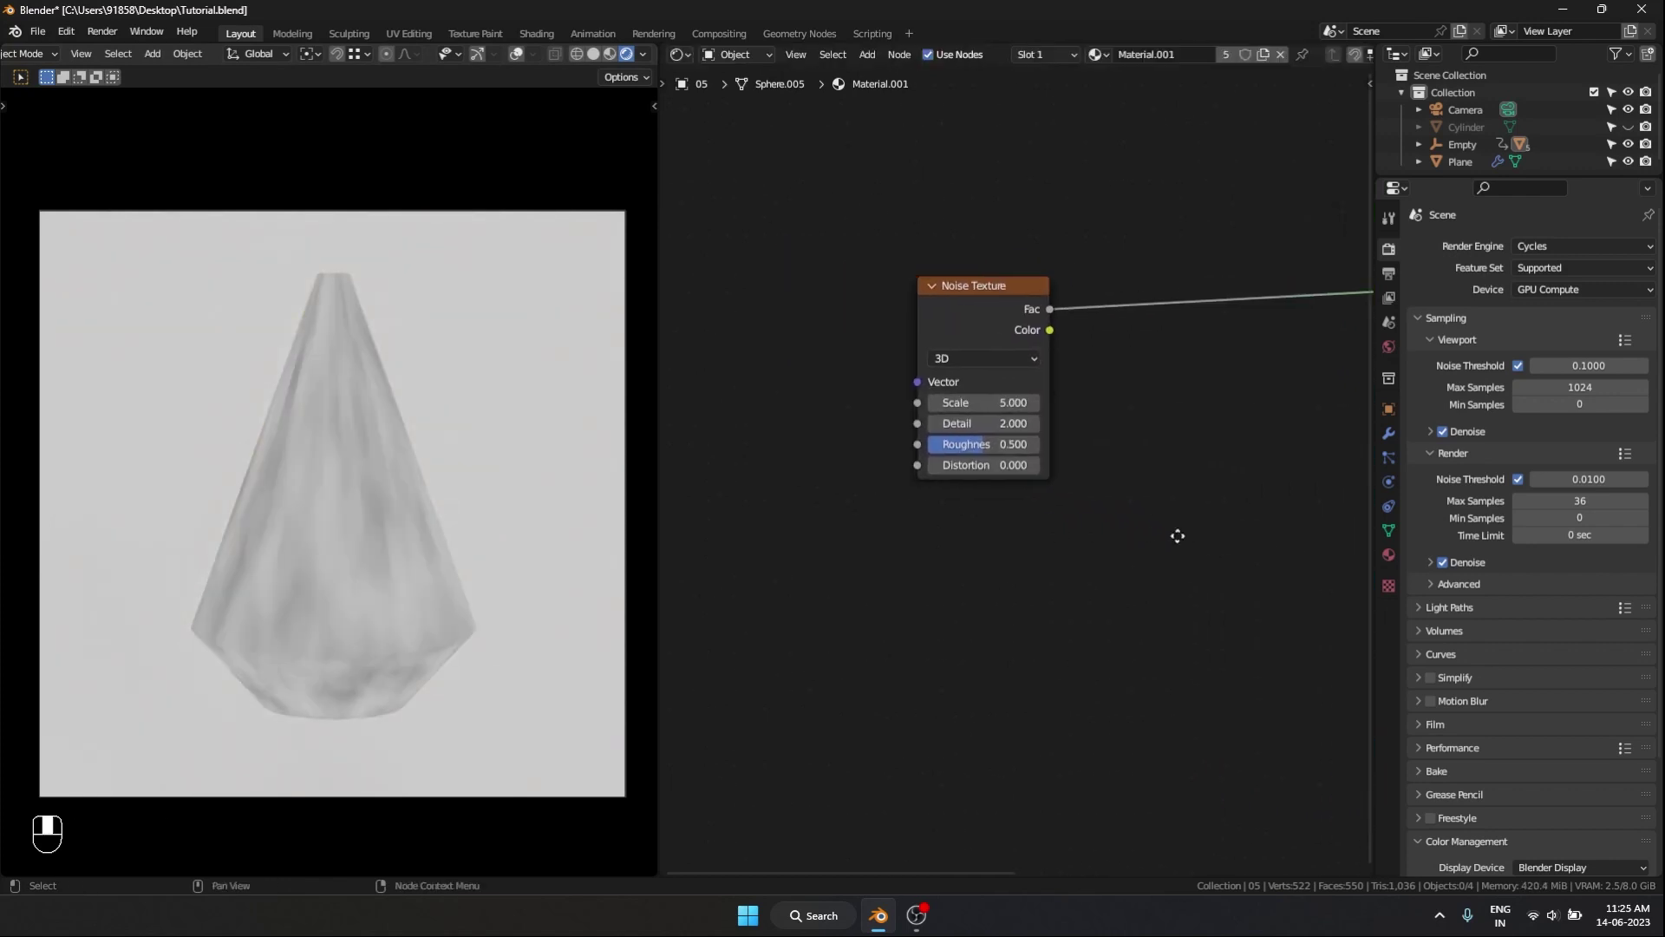
pyautogui.hotkey('ctrl', 't')
# - Add Mapping and Texture Coordinate nodes with Object coordinates driving the noise, then tidy the layout
pyautogui.click(991, 286)
pyautogui.hotkey('ctrl', 't')
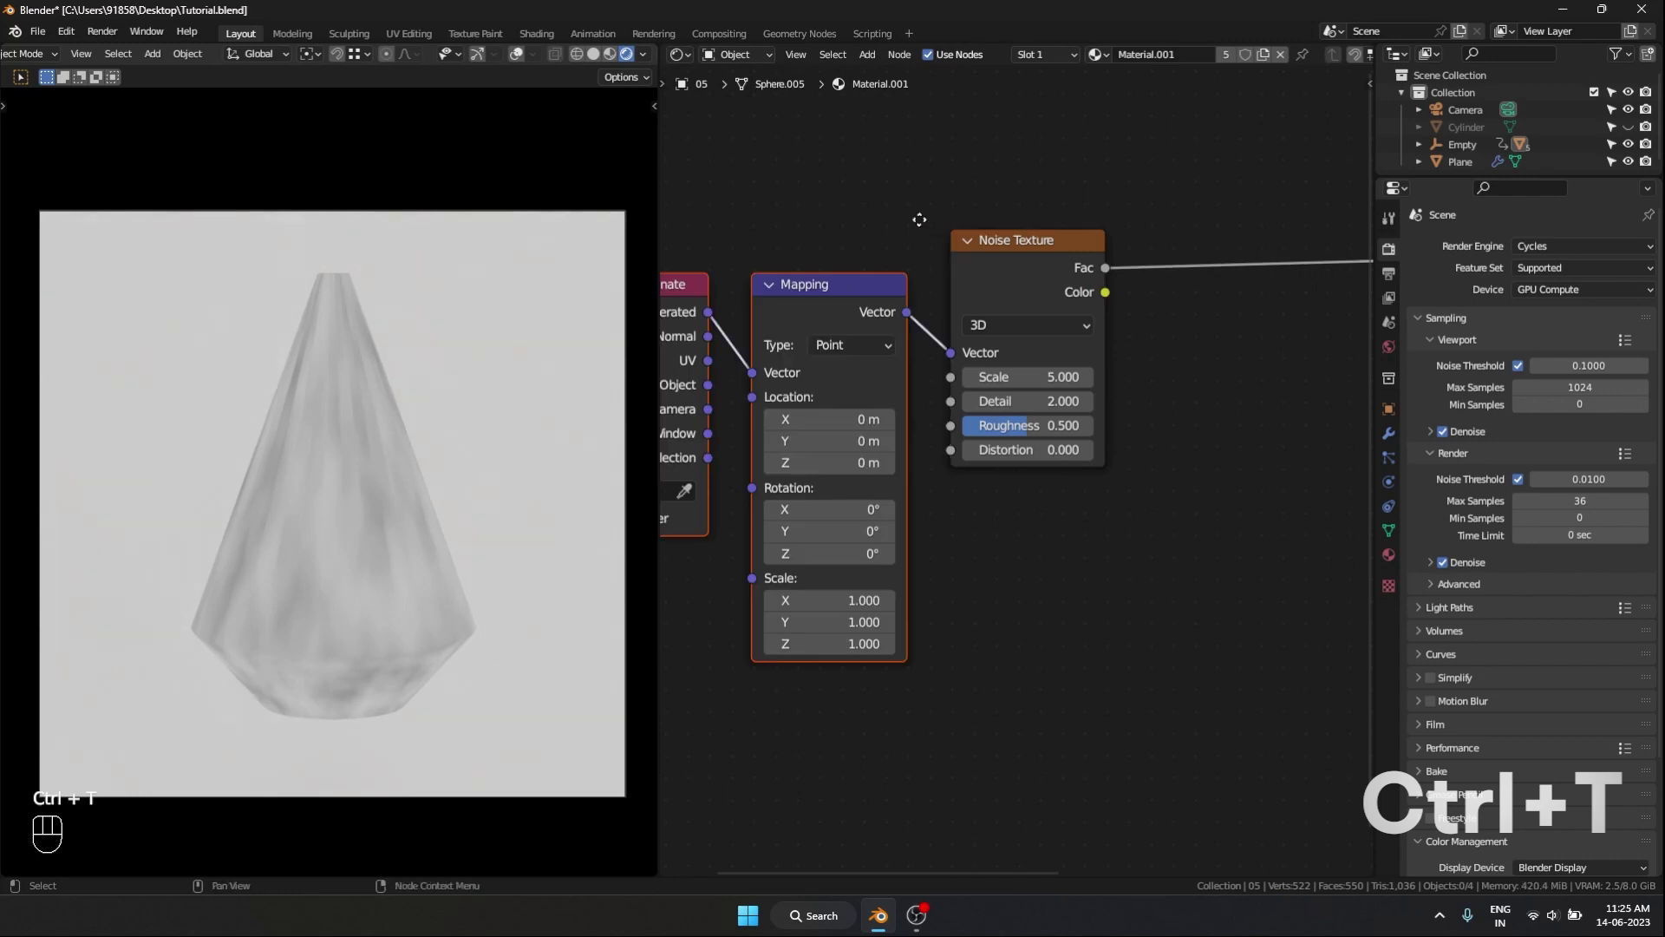
pyautogui.moveTo(930, 219); pyautogui.dragTo(1062, 348, button='middle')
pyautogui.moveTo(1100, 372); pyautogui.dragTo(1100, 372)
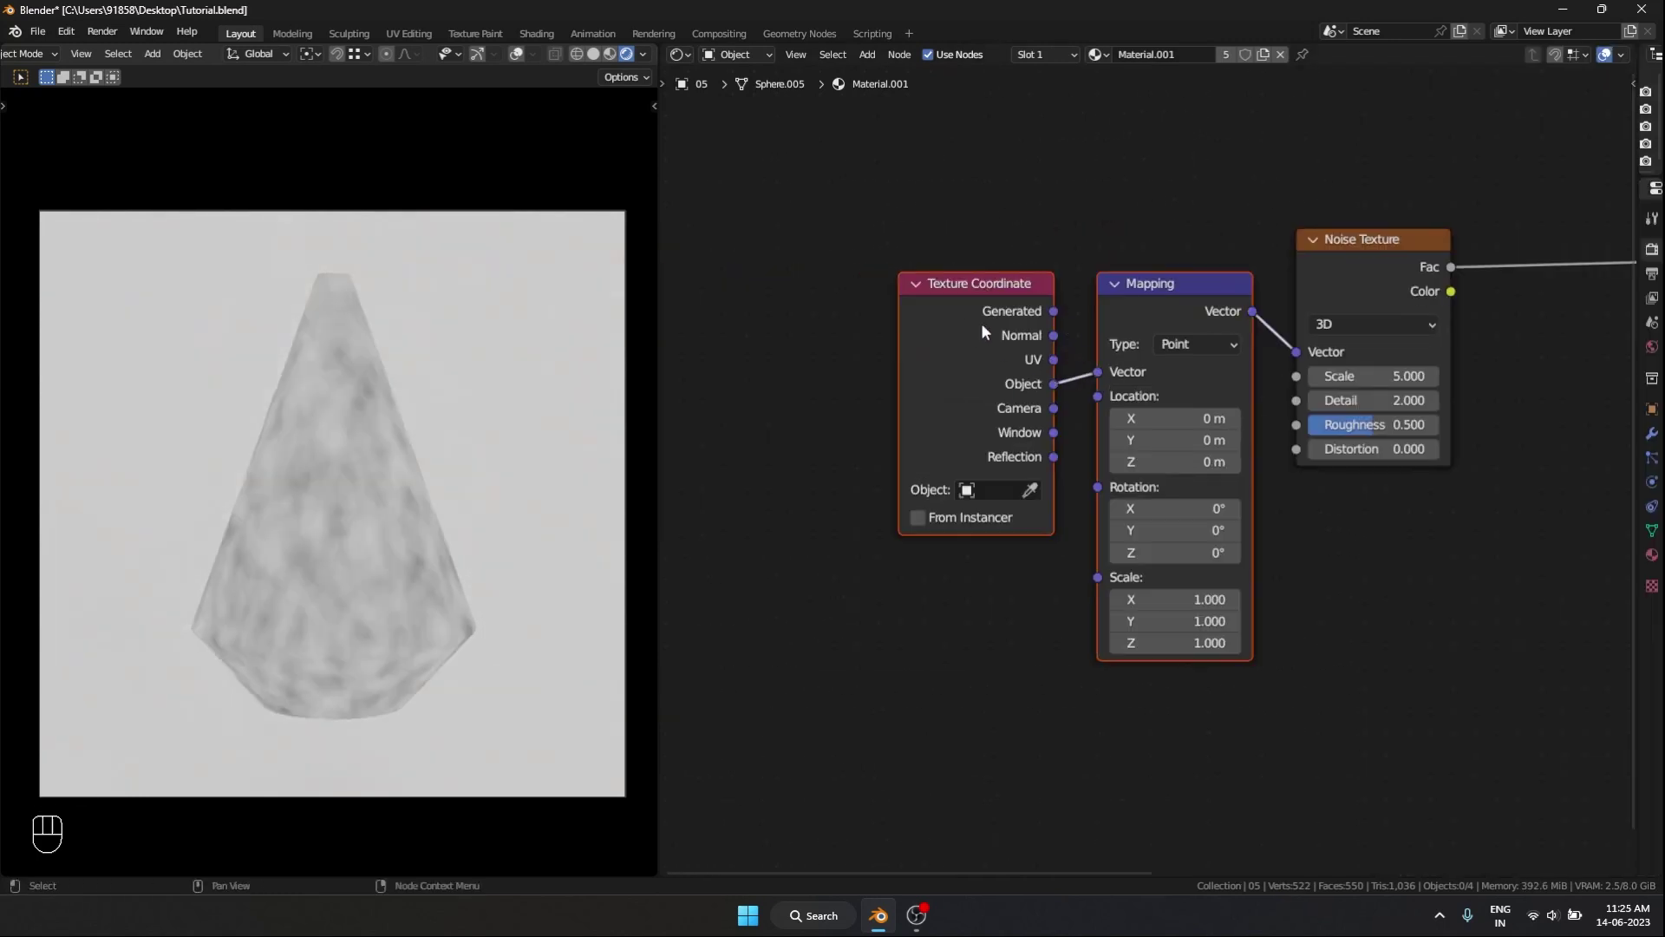
pyautogui.moveTo(987, 328)
pyautogui.mouseDown()
pyautogui.moveTo(964, 294)
pyautogui.moveTo(927, 309)
pyautogui.mouseUp()
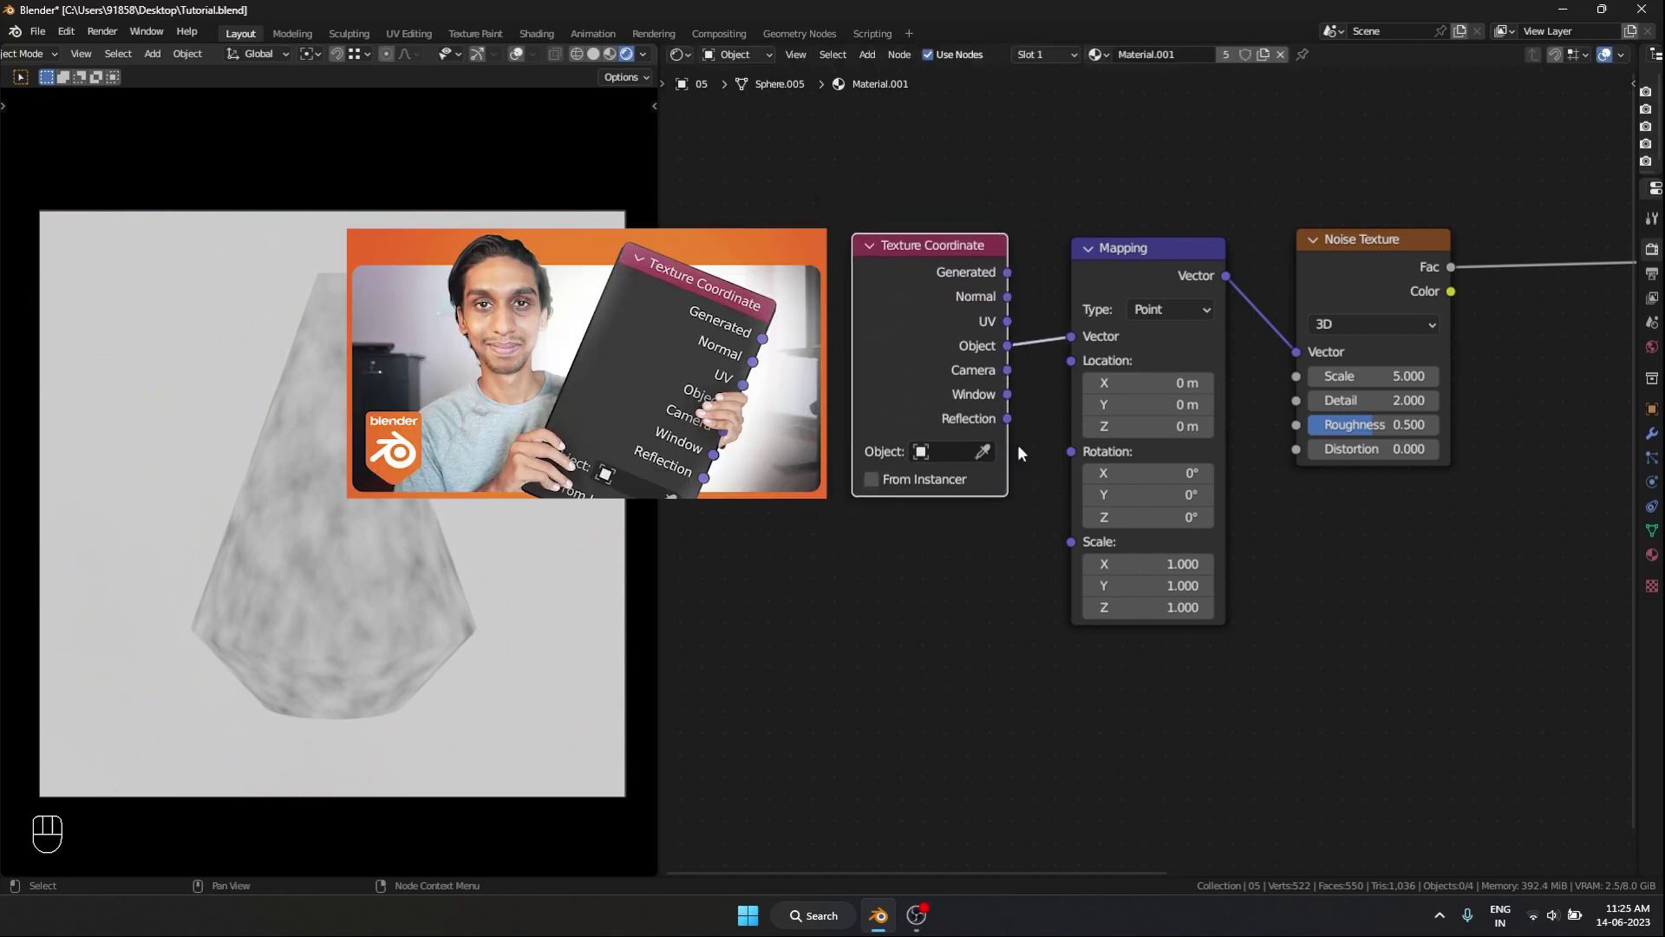
pyautogui.moveTo(1016, 443); pyautogui.dragTo(892, 425, button='middle')
pyautogui.moveTo(799, 268); pyautogui.dragTo(790, 355)
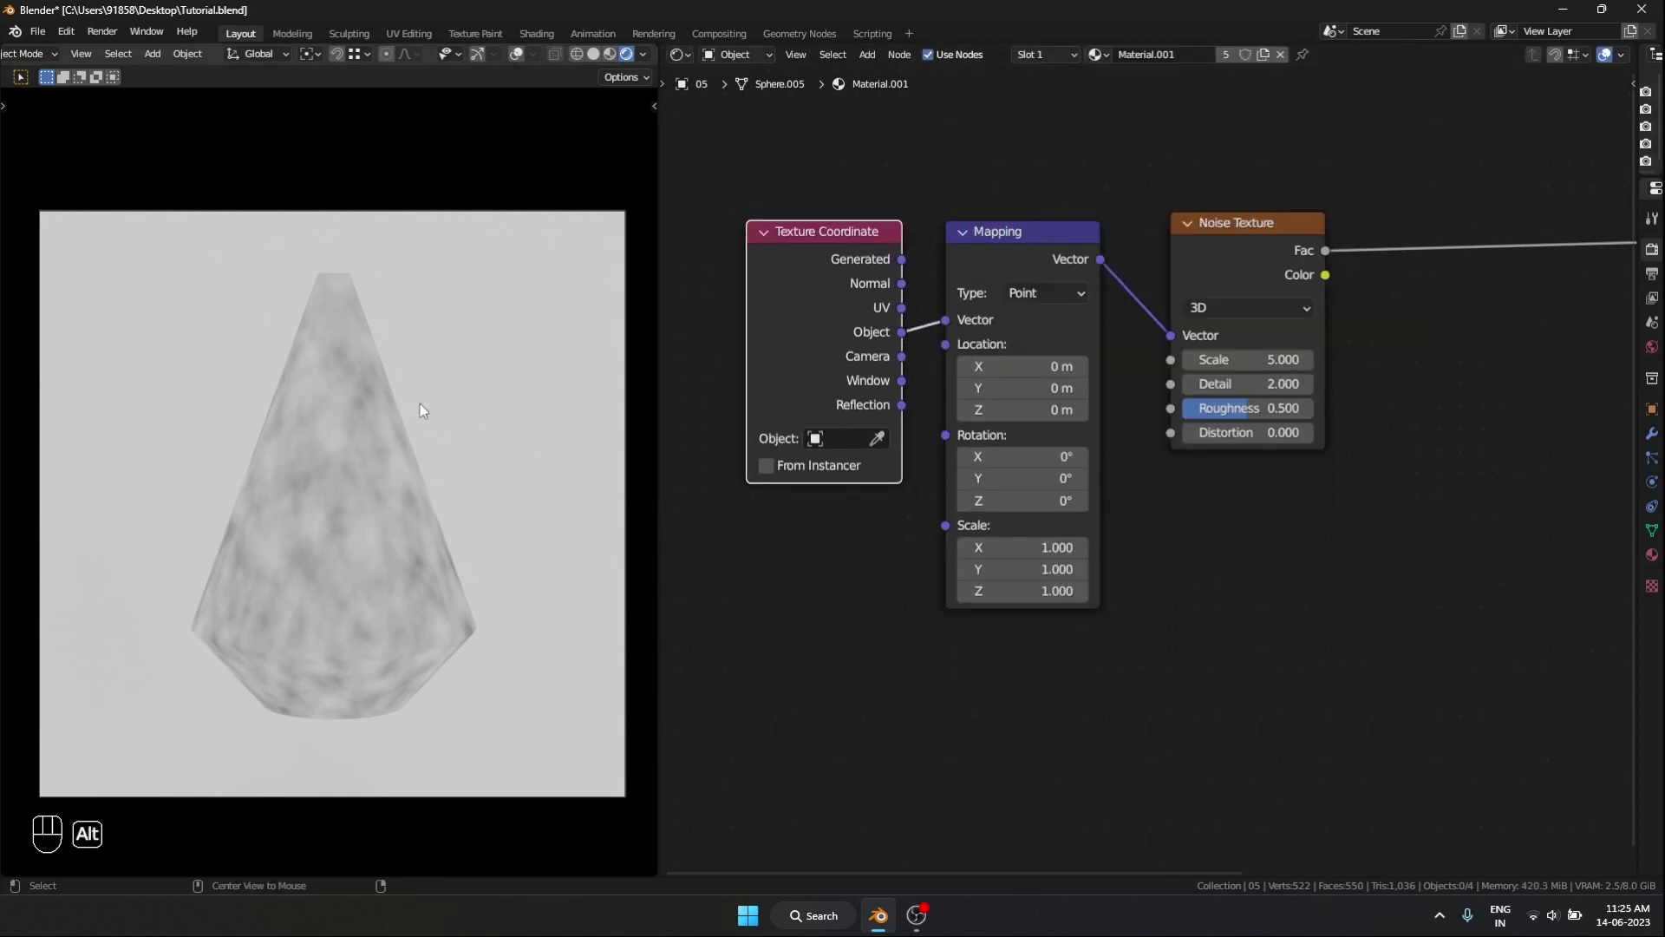
pyautogui.keyDown('alt'); pyautogui.scroll(-2, 424, 411); pyautogui.keyUp('alt')
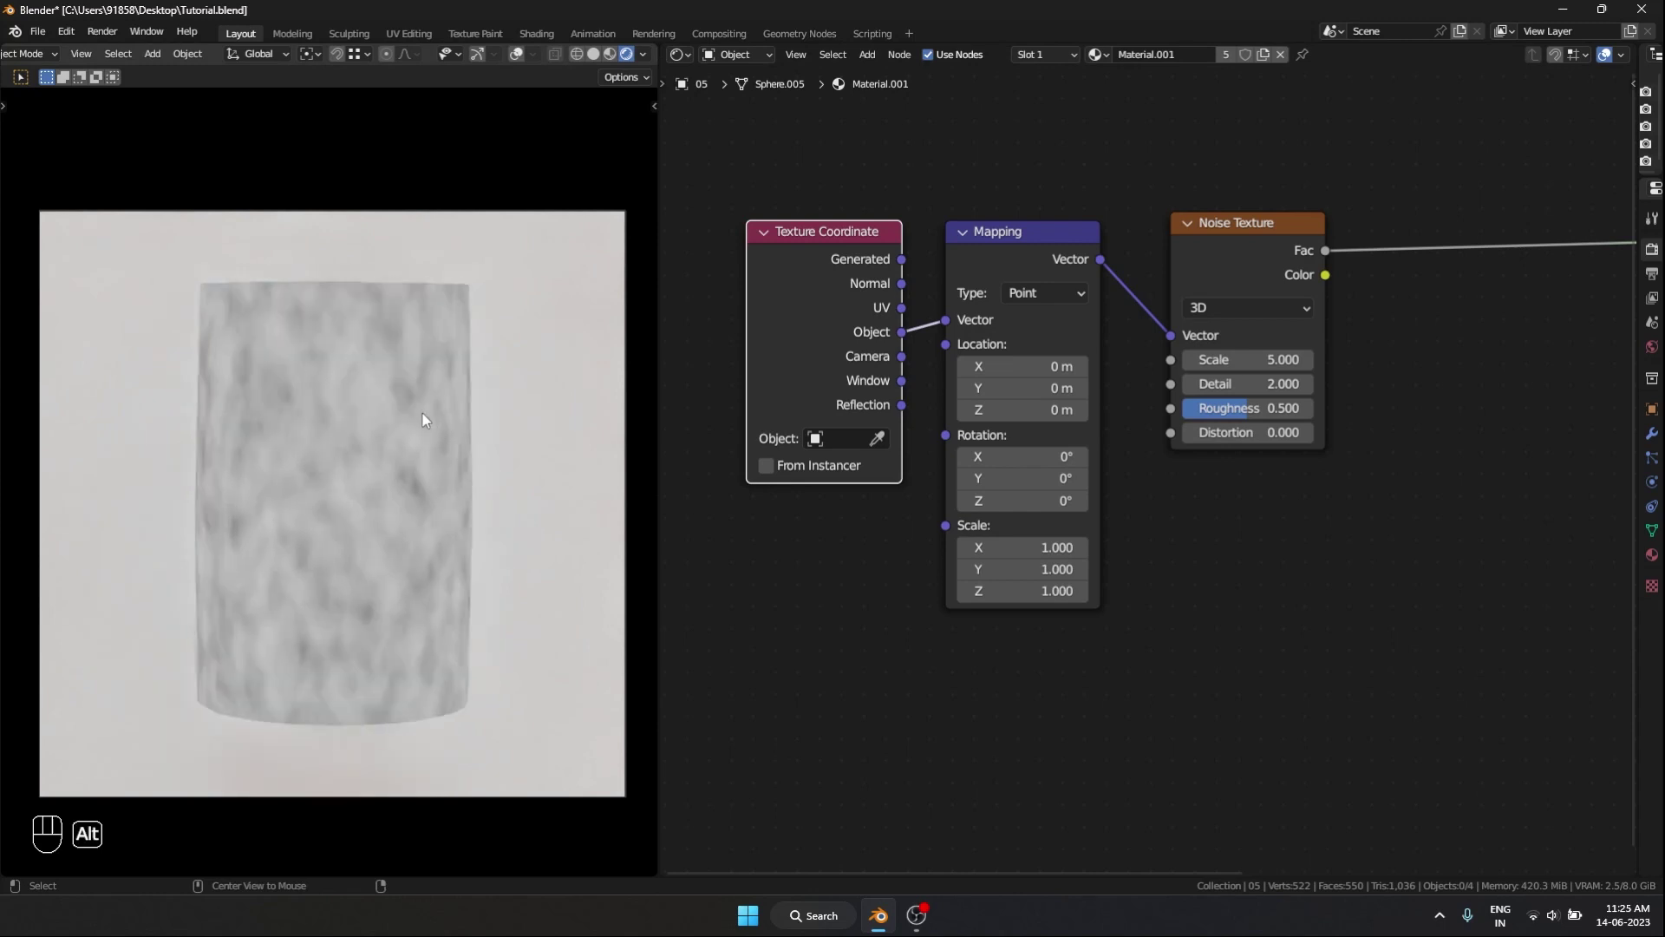
pyautogui.keyDown('alt'); pyautogui.scroll(-2, 424, 413); pyautogui.keyUp('alt')
pyautogui.keyDown('alt'); pyautogui.scroll(-2, 423, 416); pyautogui.keyUp('alt')
pyautogui.keyDown('alt'); pyautogui.scroll(-2, 422, 419); pyautogui.keyUp('alt')
pyautogui.keyDown('alt'); pyautogui.scroll(-2, 422, 419); pyautogui.keyUp('alt')
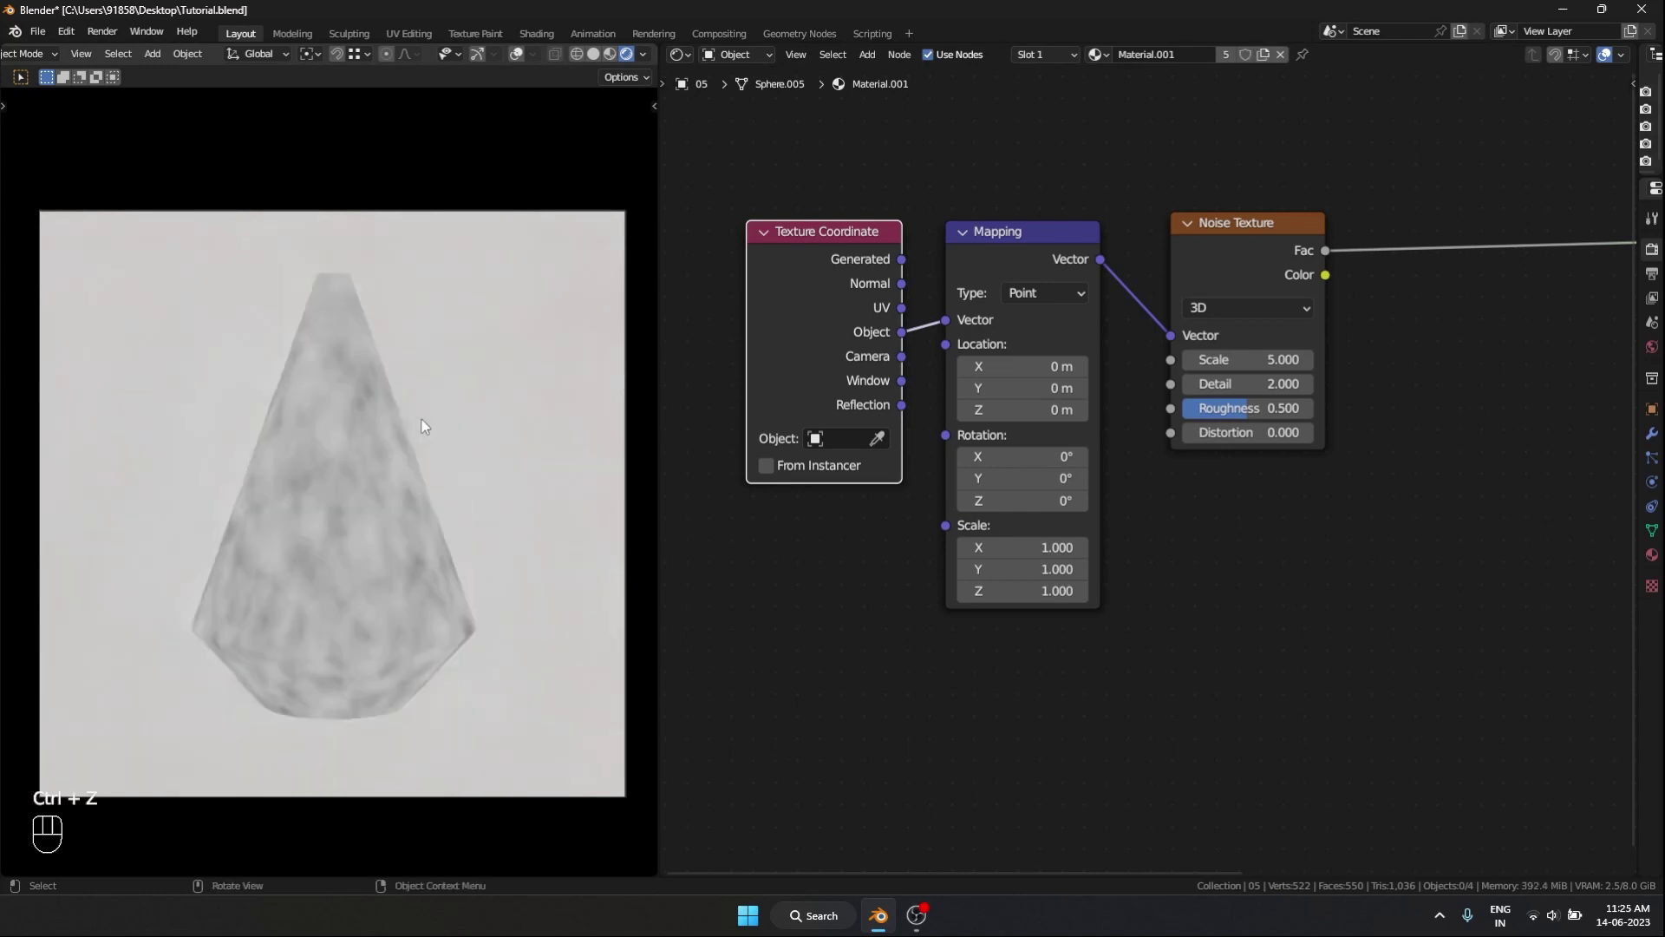
pyautogui.keyDown('alt'); pyautogui.scroll(-2, 422, 420); pyautogui.keyUp('alt')
pyautogui.keyDown('alt'); pyautogui.scroll(-2, 418, 419); pyautogui.keyUp('alt')
pyautogui.keyDown('alt'); pyautogui.scroll(-2, 416, 419); pyautogui.keyUp('alt')
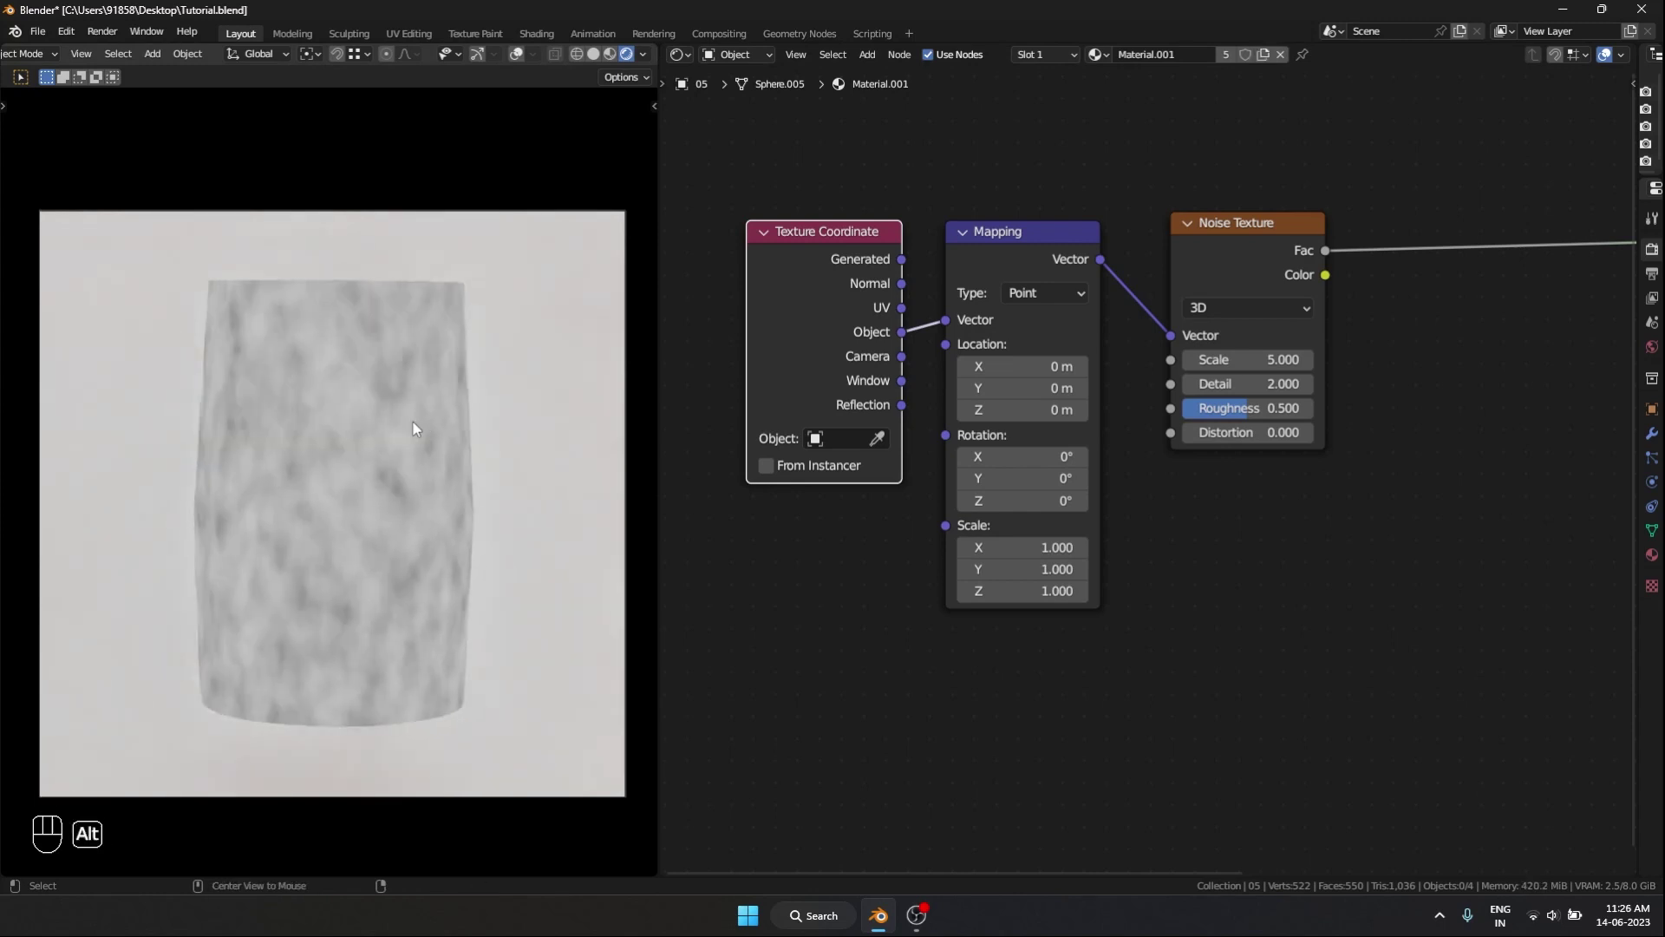
pyautogui.keyDown('alt'); pyautogui.scroll(-2, 413, 421); pyautogui.keyUp('alt')
pyautogui.keyDown('alt'); pyautogui.scroll(-2, 411, 422); pyautogui.keyUp('alt')
pyautogui.keyDown('alt'); pyautogui.scroll(-2, 410, 422); pyautogui.keyUp('alt')
pyautogui.keyDown('alt'); pyautogui.scroll(-2, 406, 423); pyautogui.keyUp('alt')
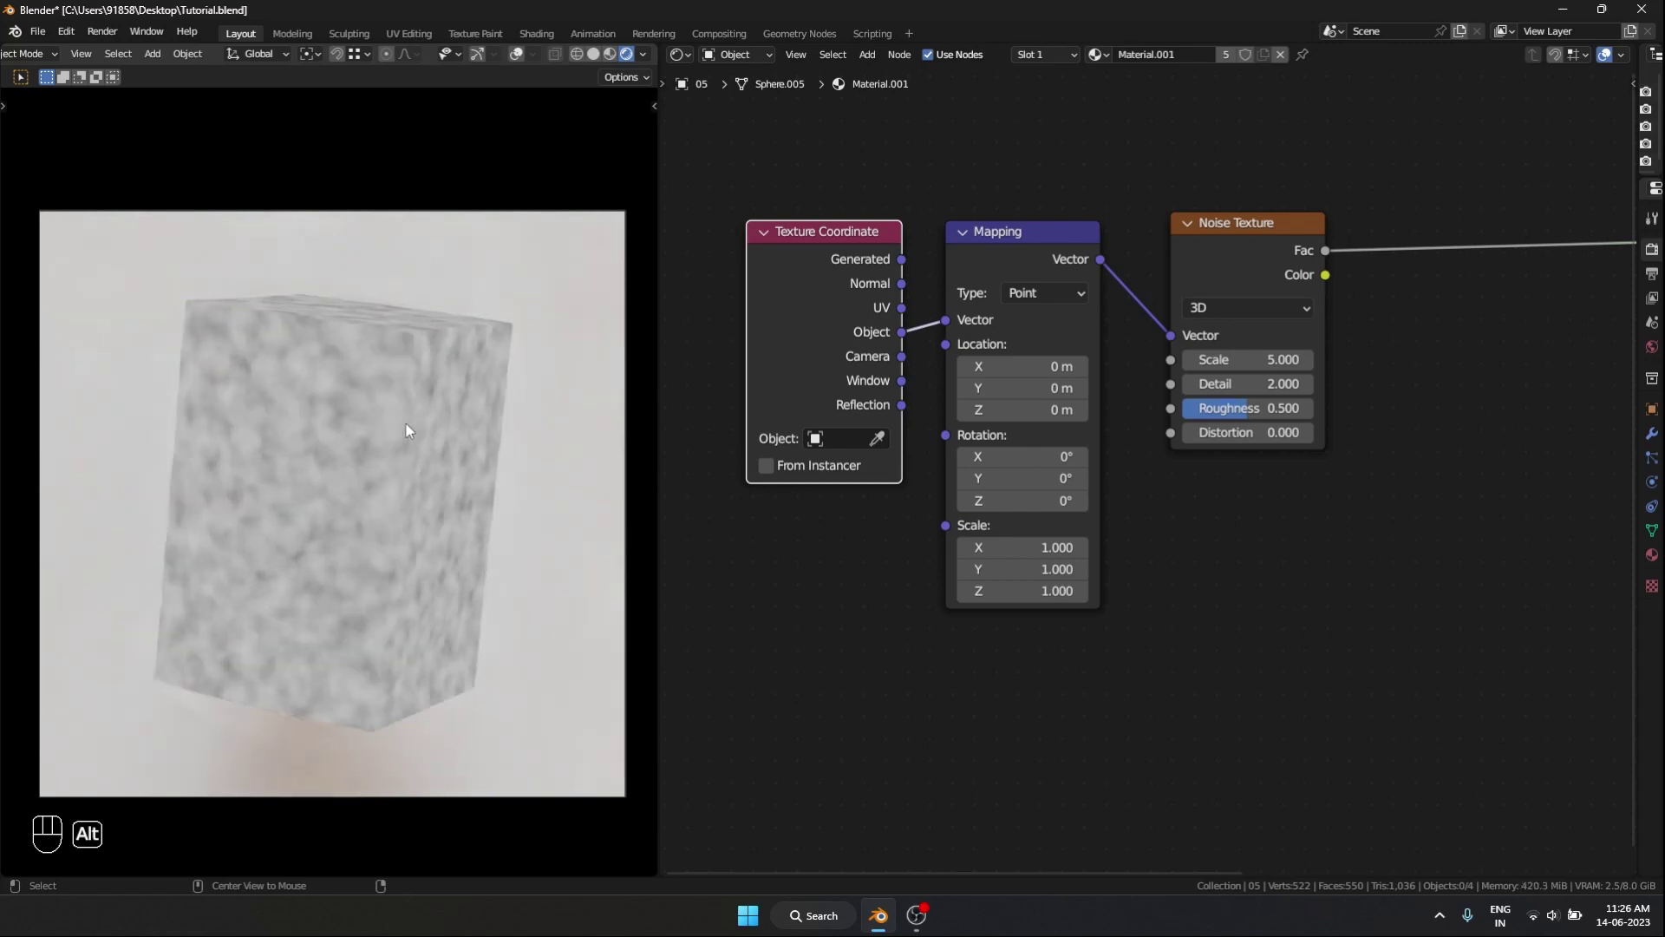
pyautogui.keyDown('alt'); pyautogui.scroll(-2, 406, 424); pyautogui.keyUp('alt')
pyautogui.keyDown('alt'); pyautogui.scroll(-2, 405, 423); pyautogui.keyUp('alt')
pyautogui.keyDown('alt'); pyautogui.scroll(-2, 407, 424); pyautogui.keyUp('alt')
pyautogui.keyDown('alt'); pyautogui.scroll(-2, 408, 428); pyautogui.keyUp('alt')
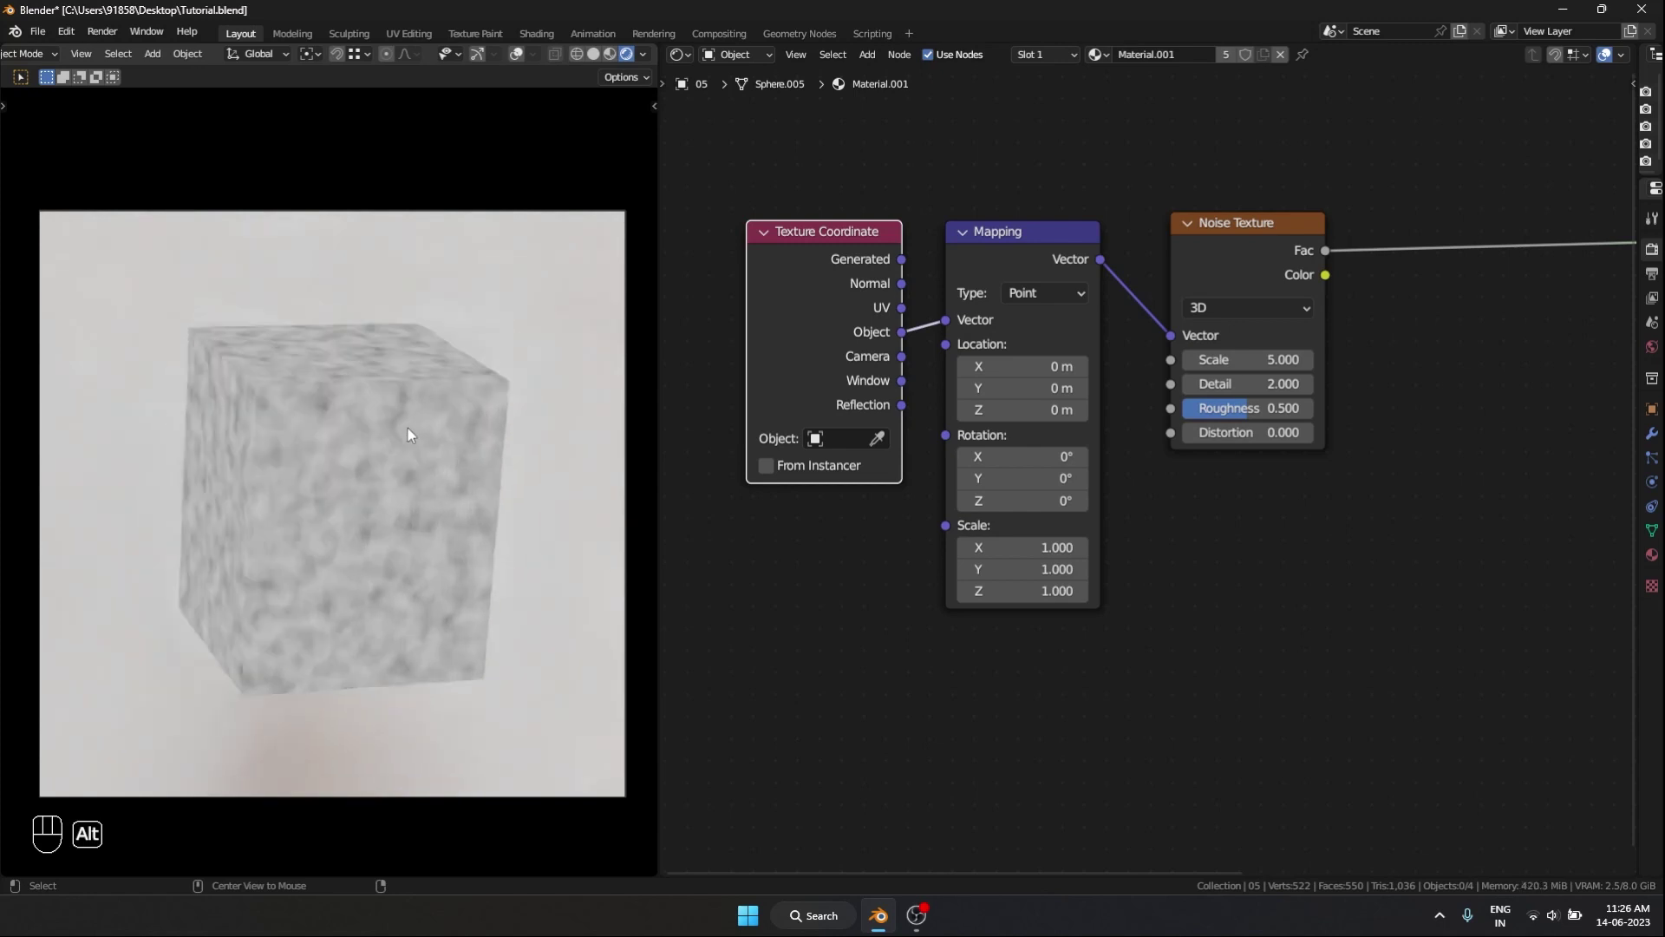
pyautogui.keyDown('alt'); pyautogui.scroll(-2, 407, 428); pyautogui.keyUp('alt')
pyautogui.keyDown('alt'); pyautogui.scroll(-2, 406, 428); pyautogui.keyUp('alt')
pyautogui.keyDown('alt'); pyautogui.scroll(-2, 400, 430); pyautogui.keyUp('alt')
pyautogui.keyDown('alt'); pyautogui.scroll(-2, 401, 429); pyautogui.keyUp('alt')
pyautogui.keyDown('alt'); pyautogui.scroll(-2, 401, 430); pyautogui.keyUp('alt')
pyautogui.keyDown('alt'); pyautogui.scroll(-2, 401, 430); pyautogui.keyUp('alt')
pyautogui.keyDown('alt'); pyautogui.scroll(-2, 402, 429); pyautogui.keyUp('alt')
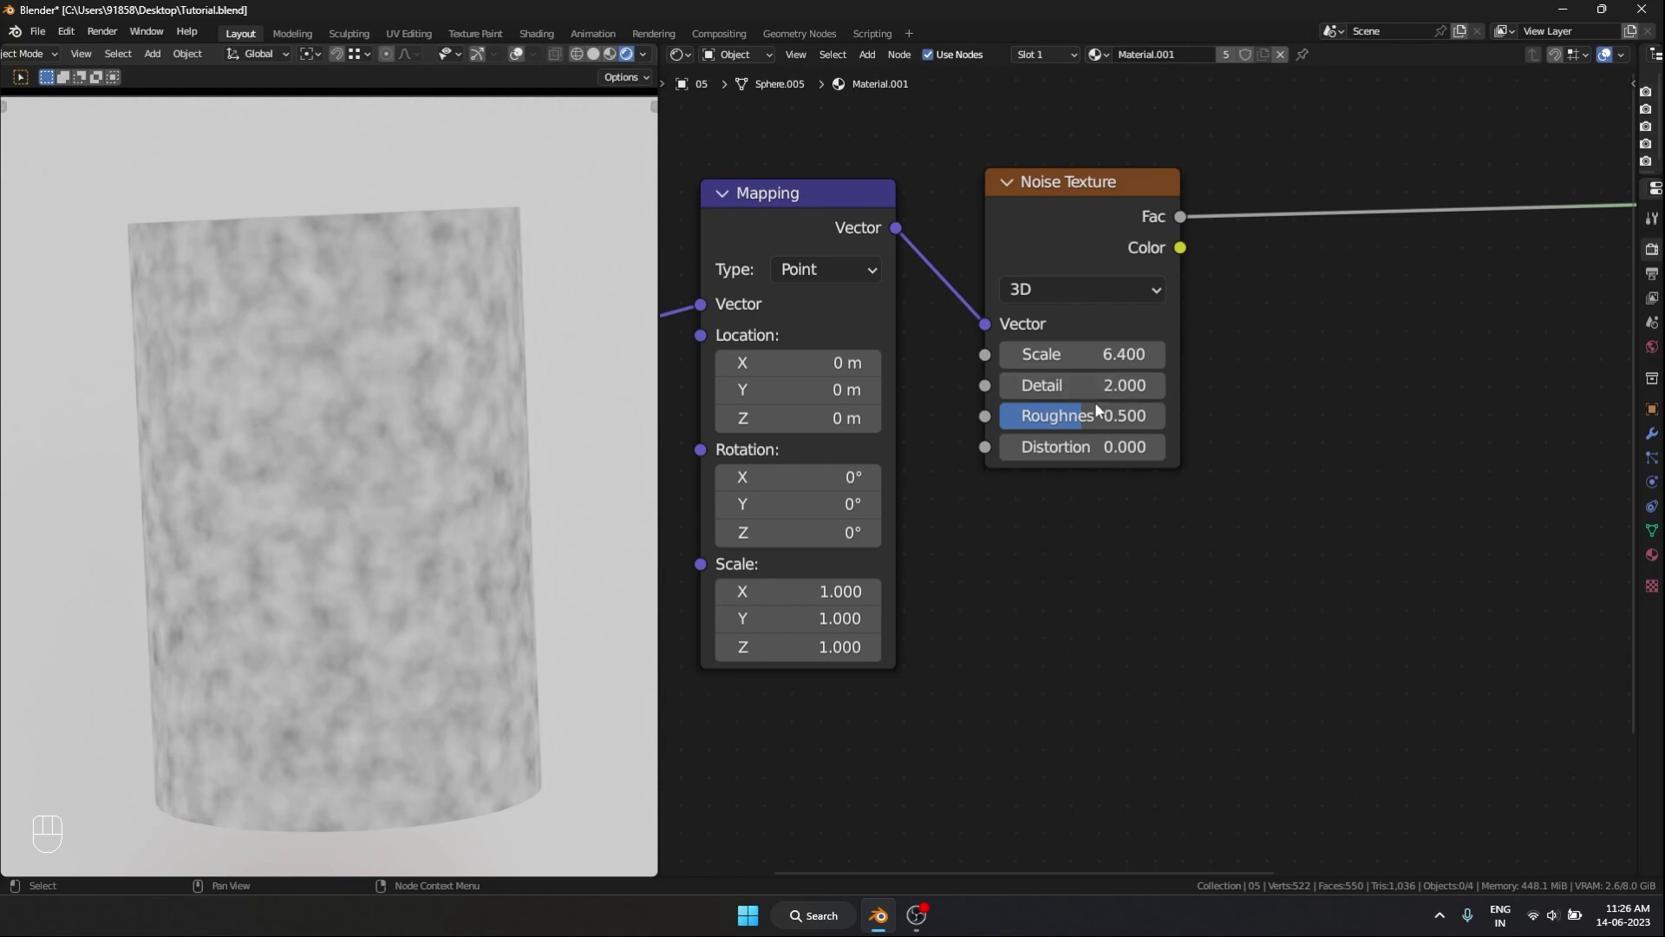
# - Raise noise Roughness to 0.825, link its Fac to Base Color, and inspect the cone
pyautogui.moveTo(1107, 414)
pyautogui.mouseDown()
pyautogui.moveTo(1145, 415)
pyautogui.moveTo(1119, 385)
pyautogui.mouseUp()
pyautogui.scroll(2, 332, 517)
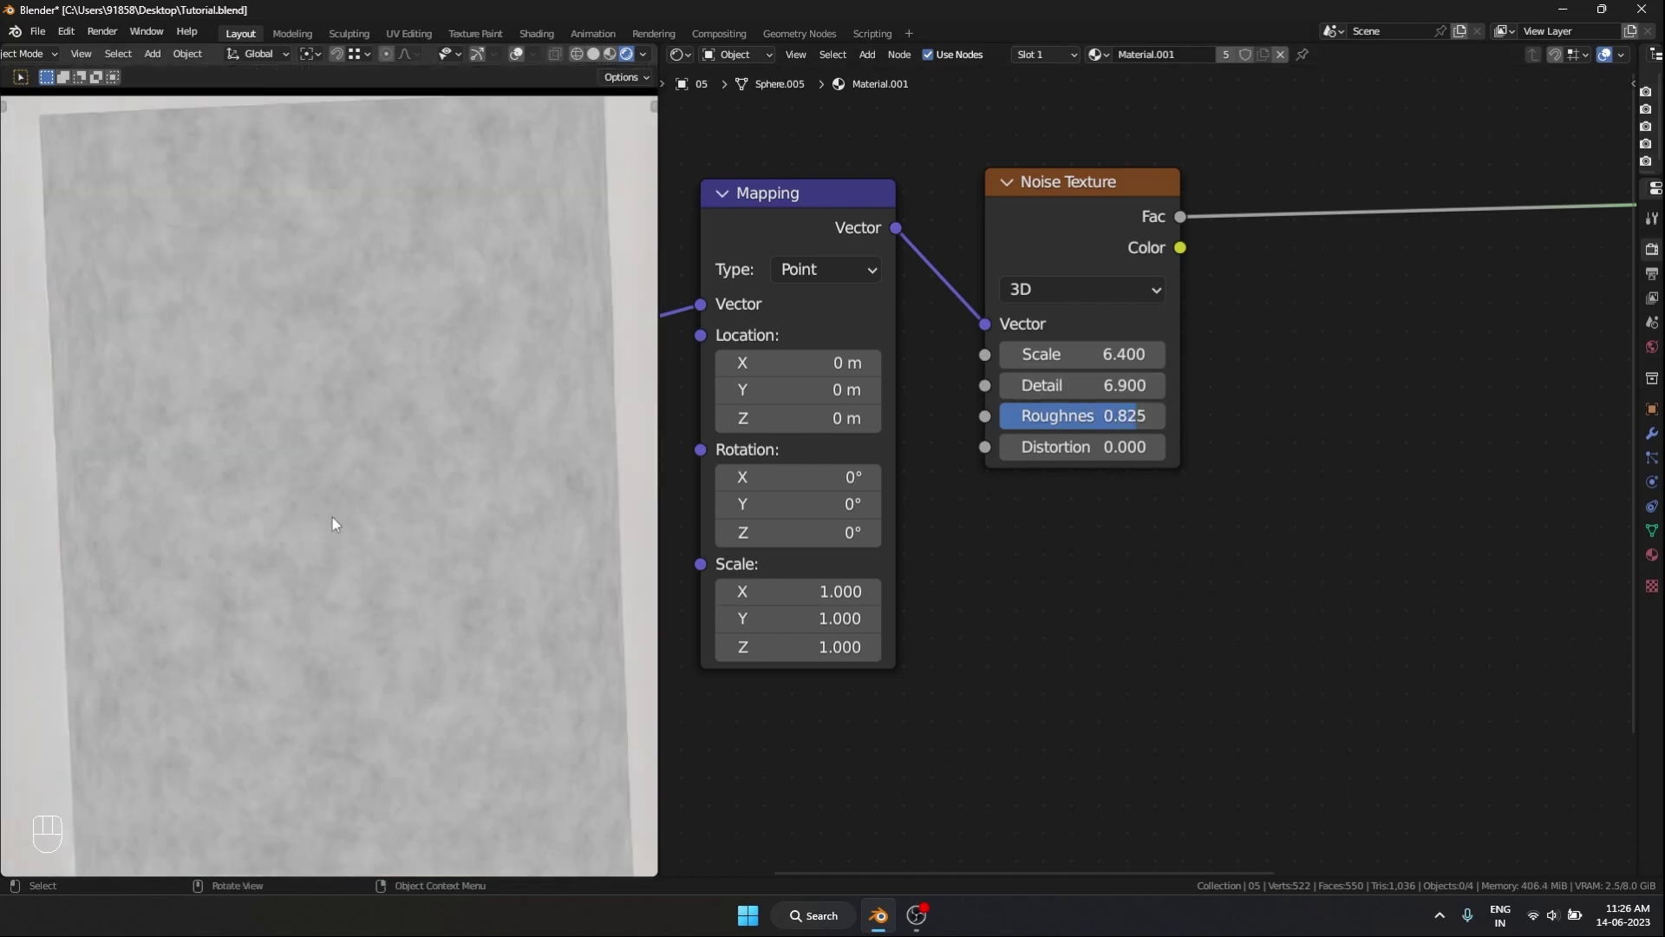
pyautogui.scroll(-2, 331, 523)
pyautogui.scroll(-1, 1068, 376)
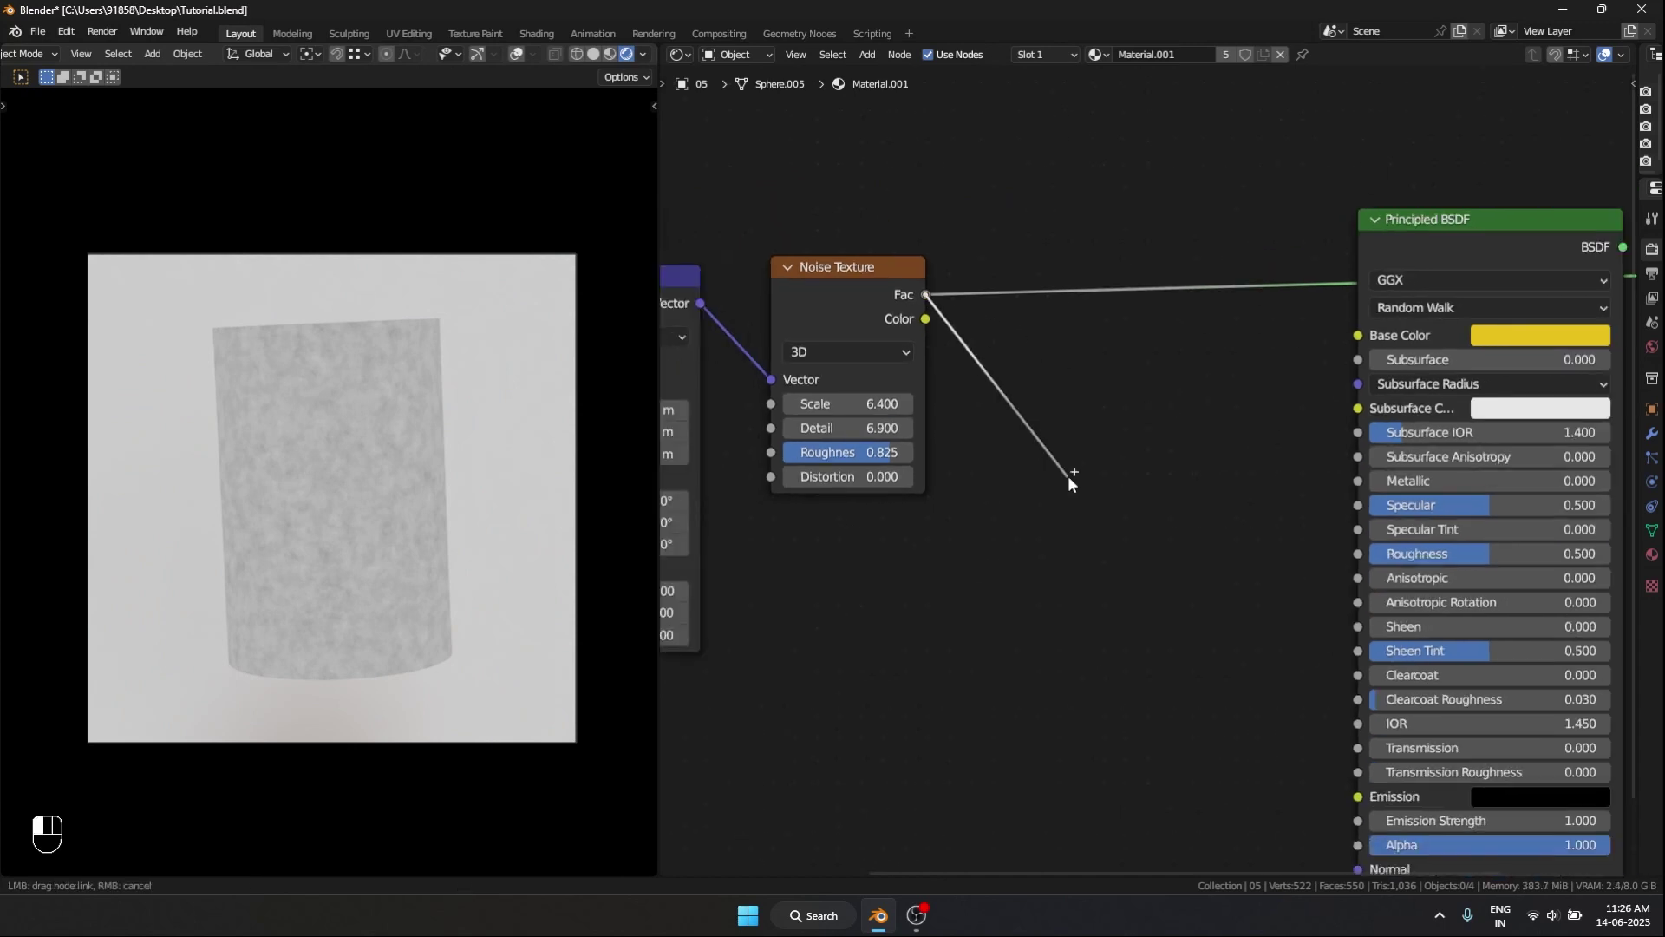
pyautogui.moveTo(1357, 335); pyautogui.dragTo(1356, 335)
pyautogui.keyDown('ctrl'); pyautogui.keyDown('shift'); pyautogui.click(1407, 238); pyautogui.keyUp('shift'); pyautogui.keyUp('ctrl')
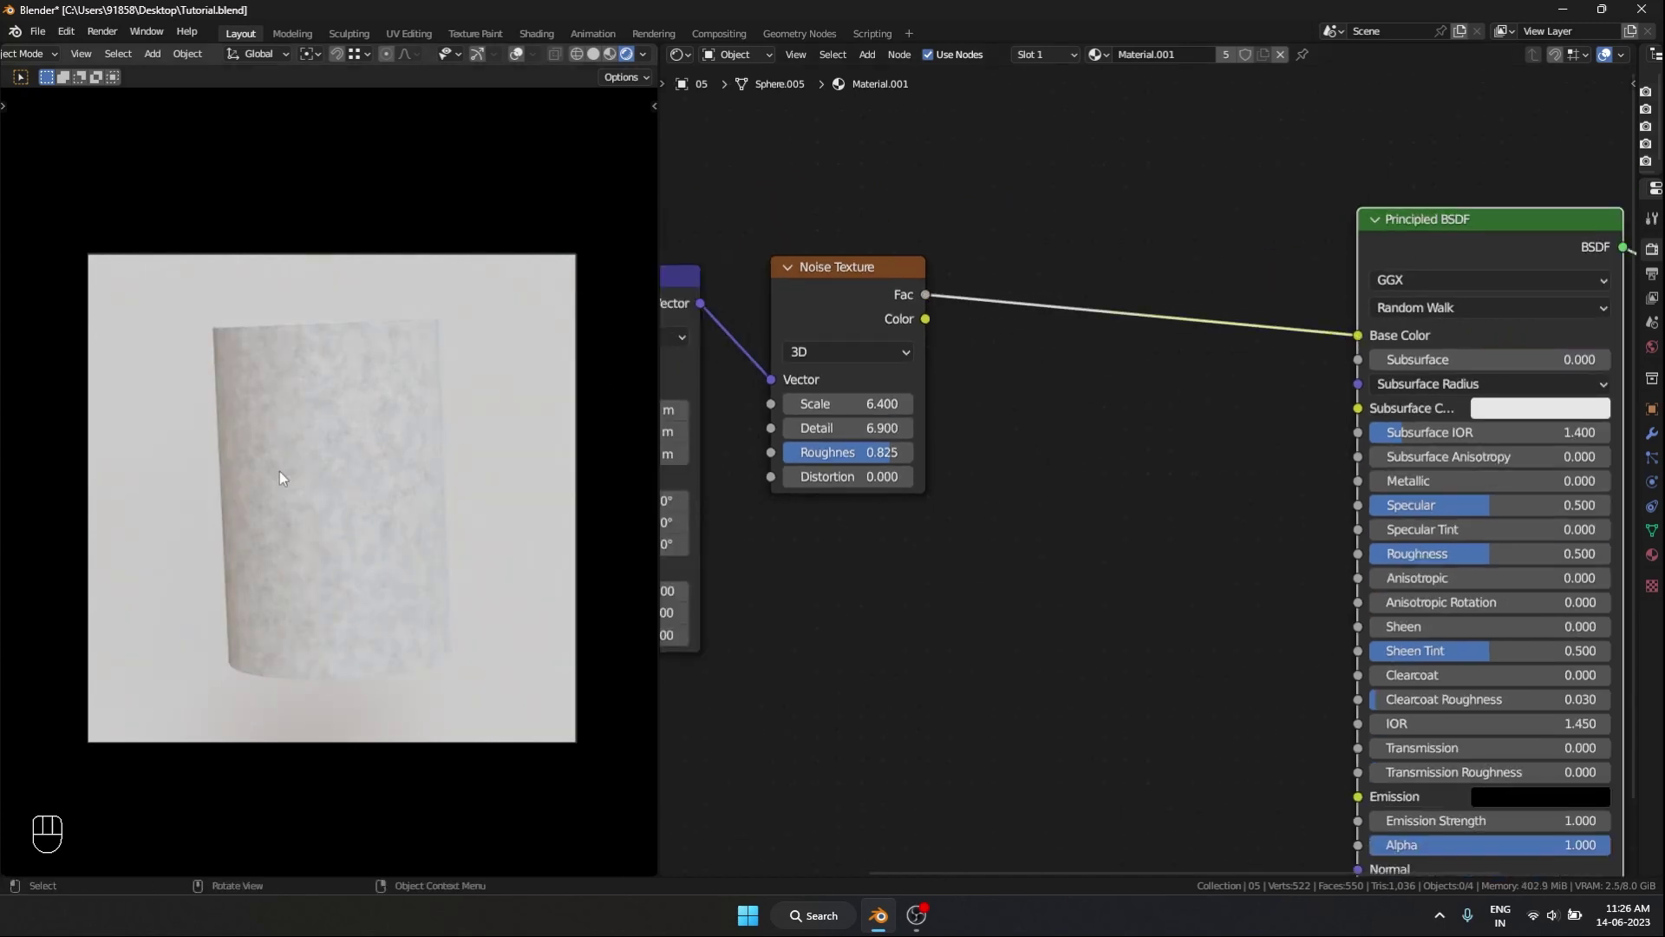
pyautogui.moveTo(276, 473); pyautogui.dragTo(274, 472, button='middle')
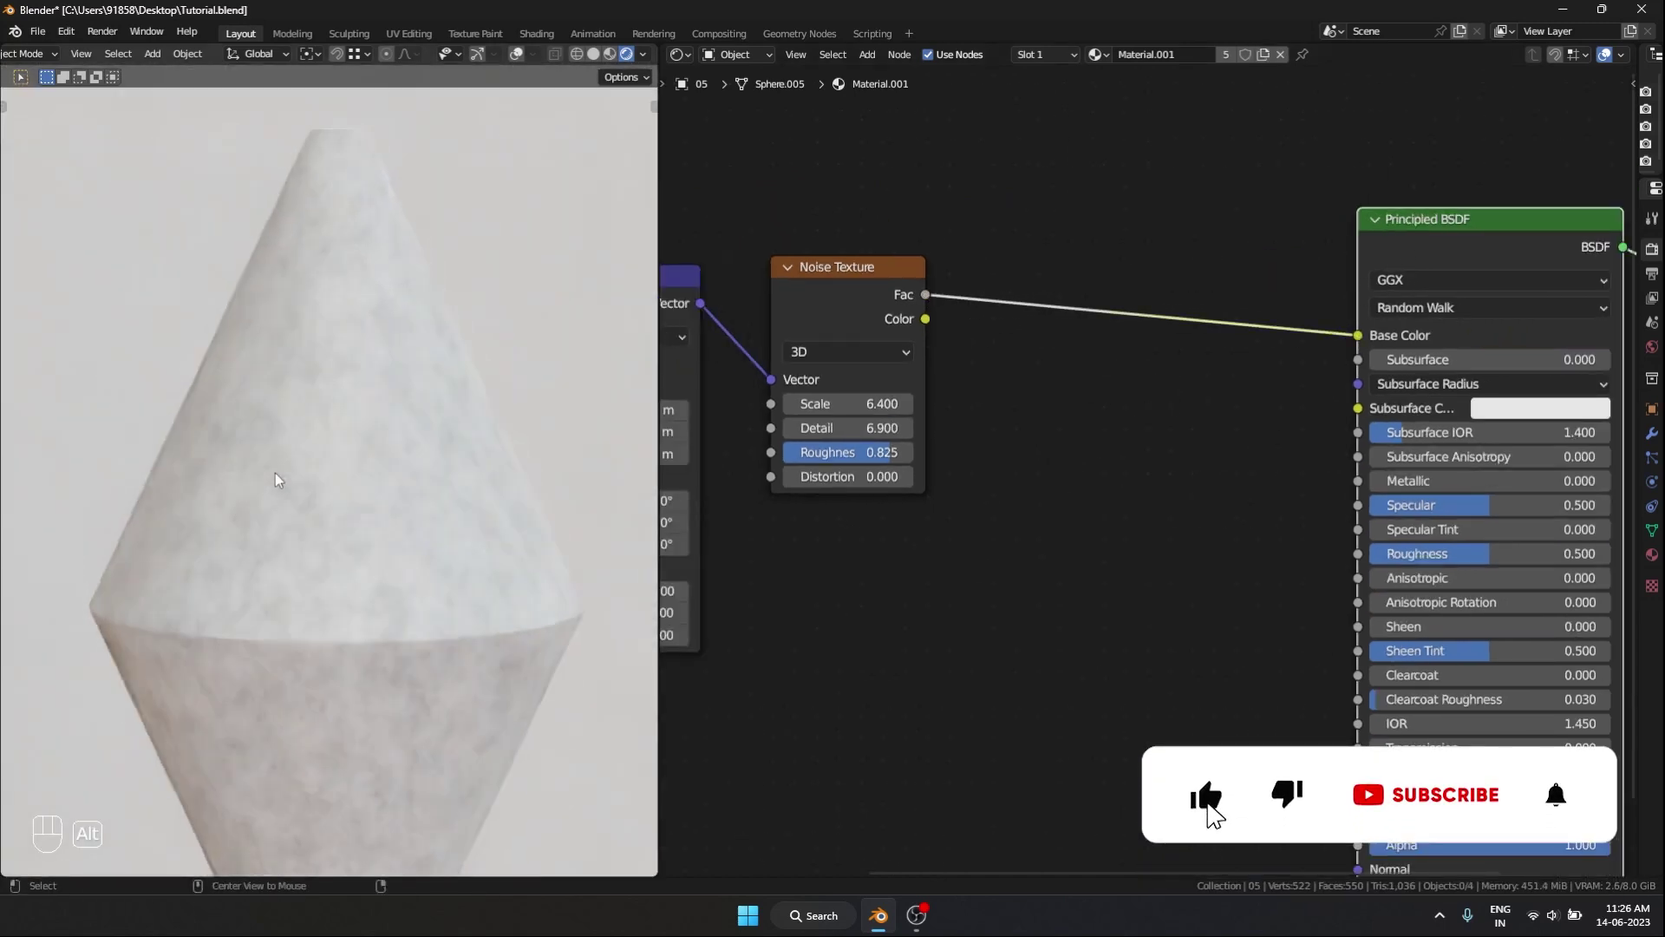
# - Return to camera view, add a ColorRamp node, and compare noise and material previews
pyautogui.press('ctrl+alt+KP_0')
pyautogui.hotkey('shift', 'a')
pyautogui.write('colo')
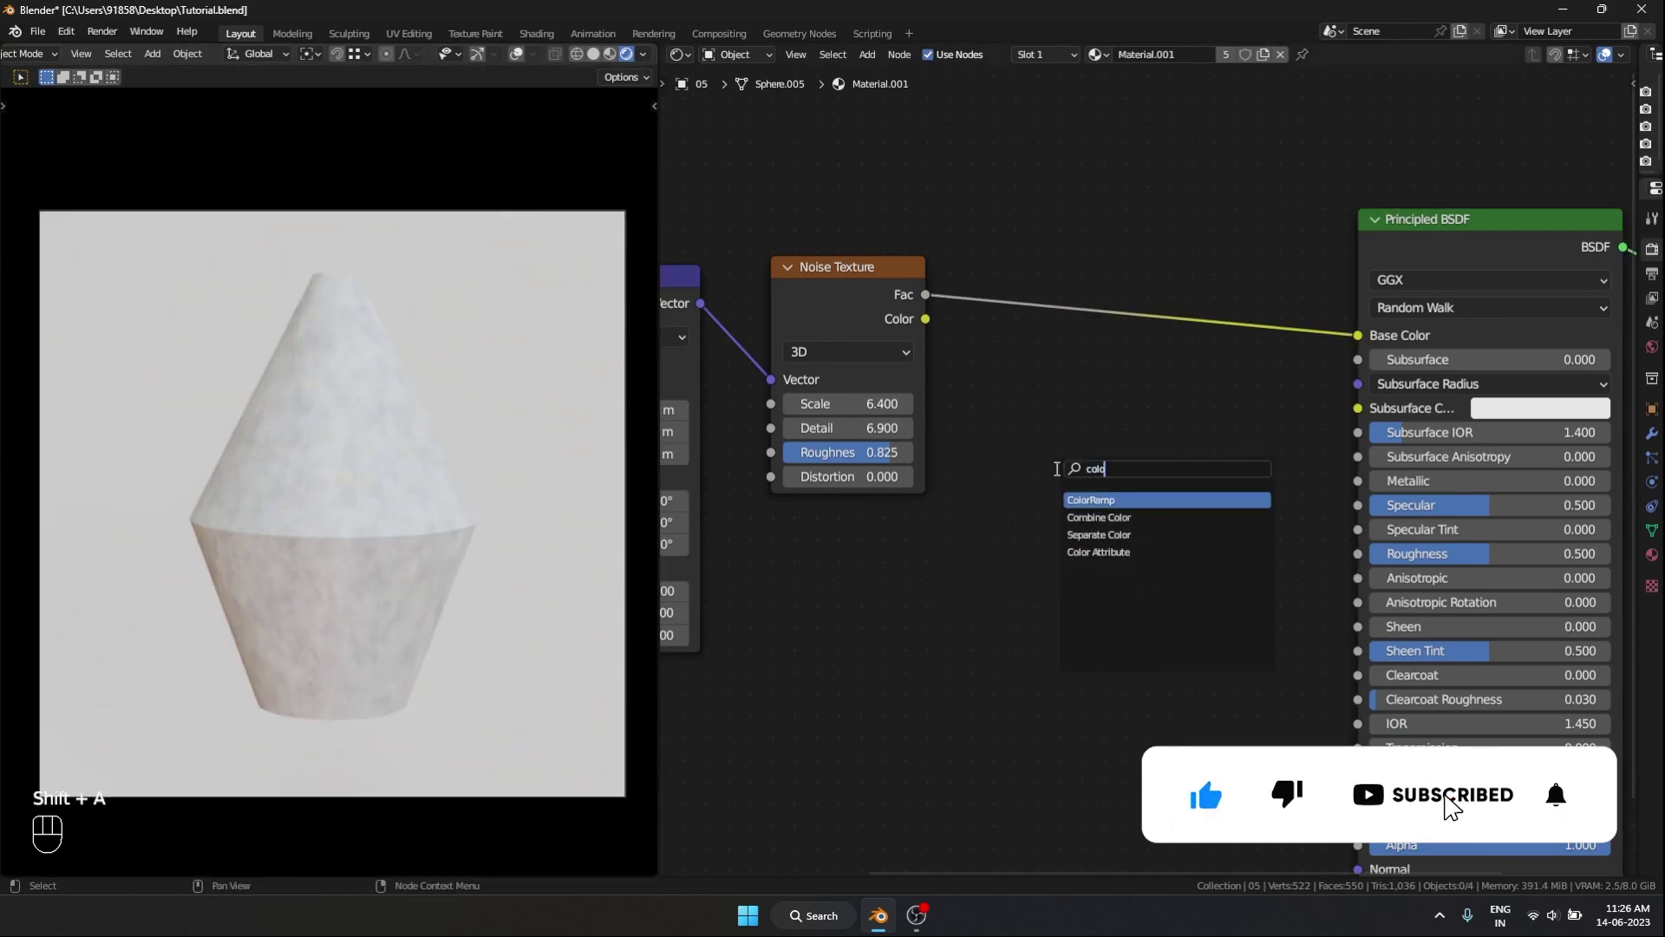
pyautogui.press('Return')
pyautogui.moveTo(1070, 372); pyautogui.dragTo(893, 329, button='middle')
pyautogui.keyDown('ctrl'); pyautogui.keyDown('shift'); pyautogui.click(723, 264); pyautogui.keyUp('shift'); pyautogui.keyUp('ctrl')
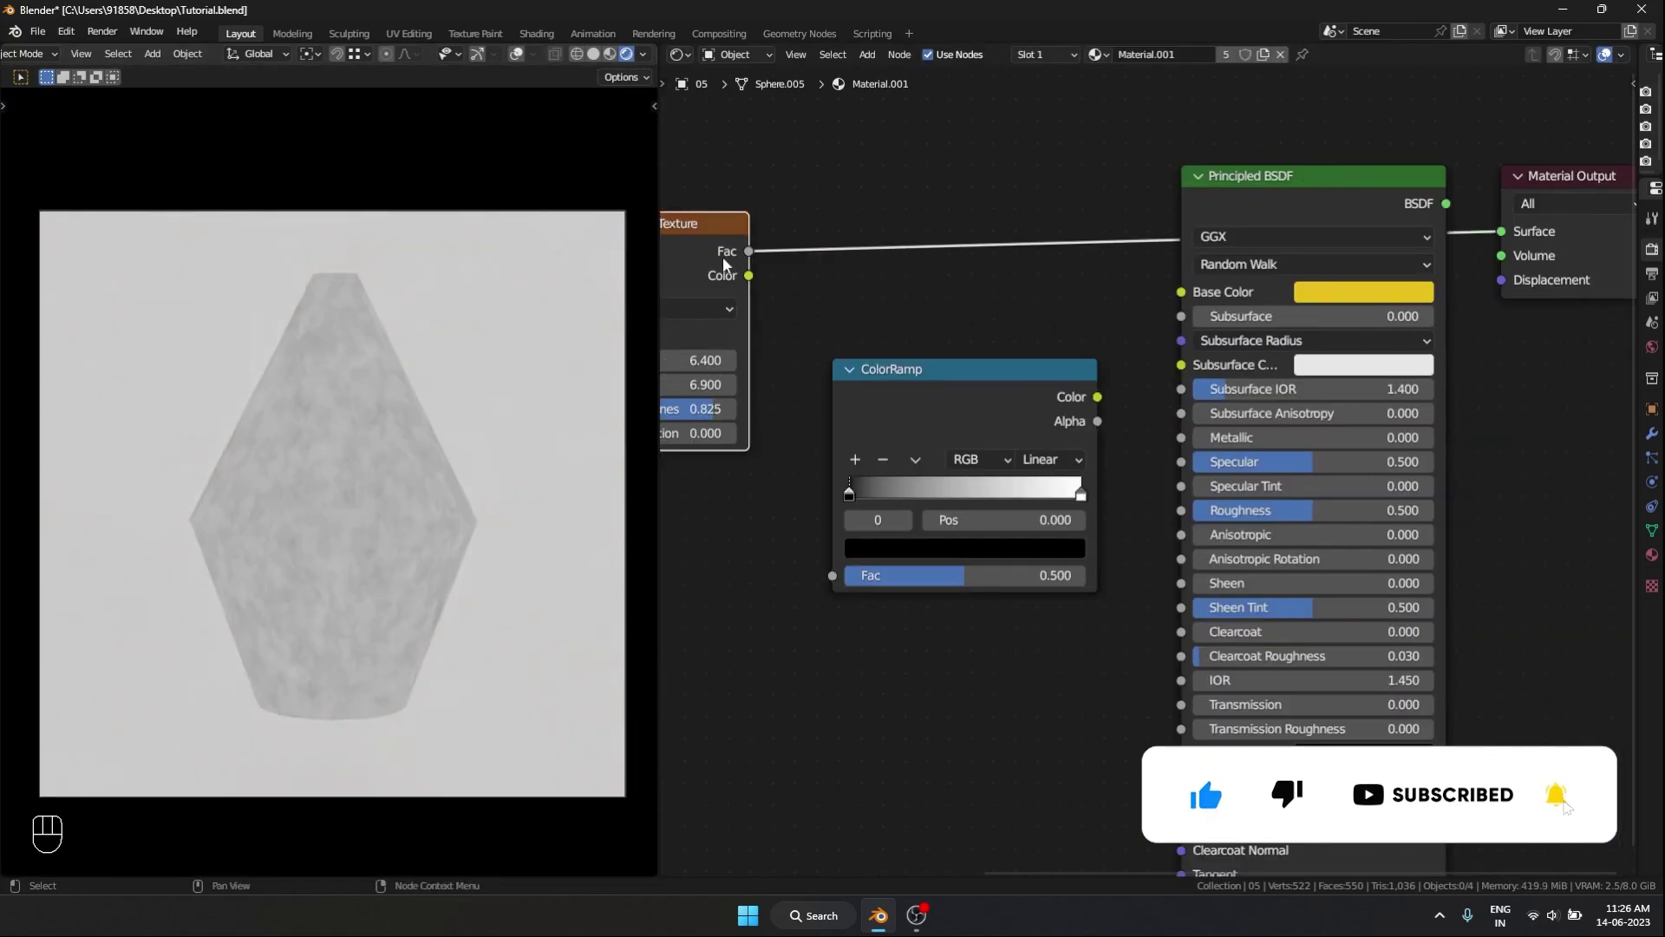
pyautogui.keyDown('ctrl'); pyautogui.keyDown('shift'); pyautogui.click(1285, 201); pyautogui.keyUp('shift'); pyautogui.keyUp('ctrl')
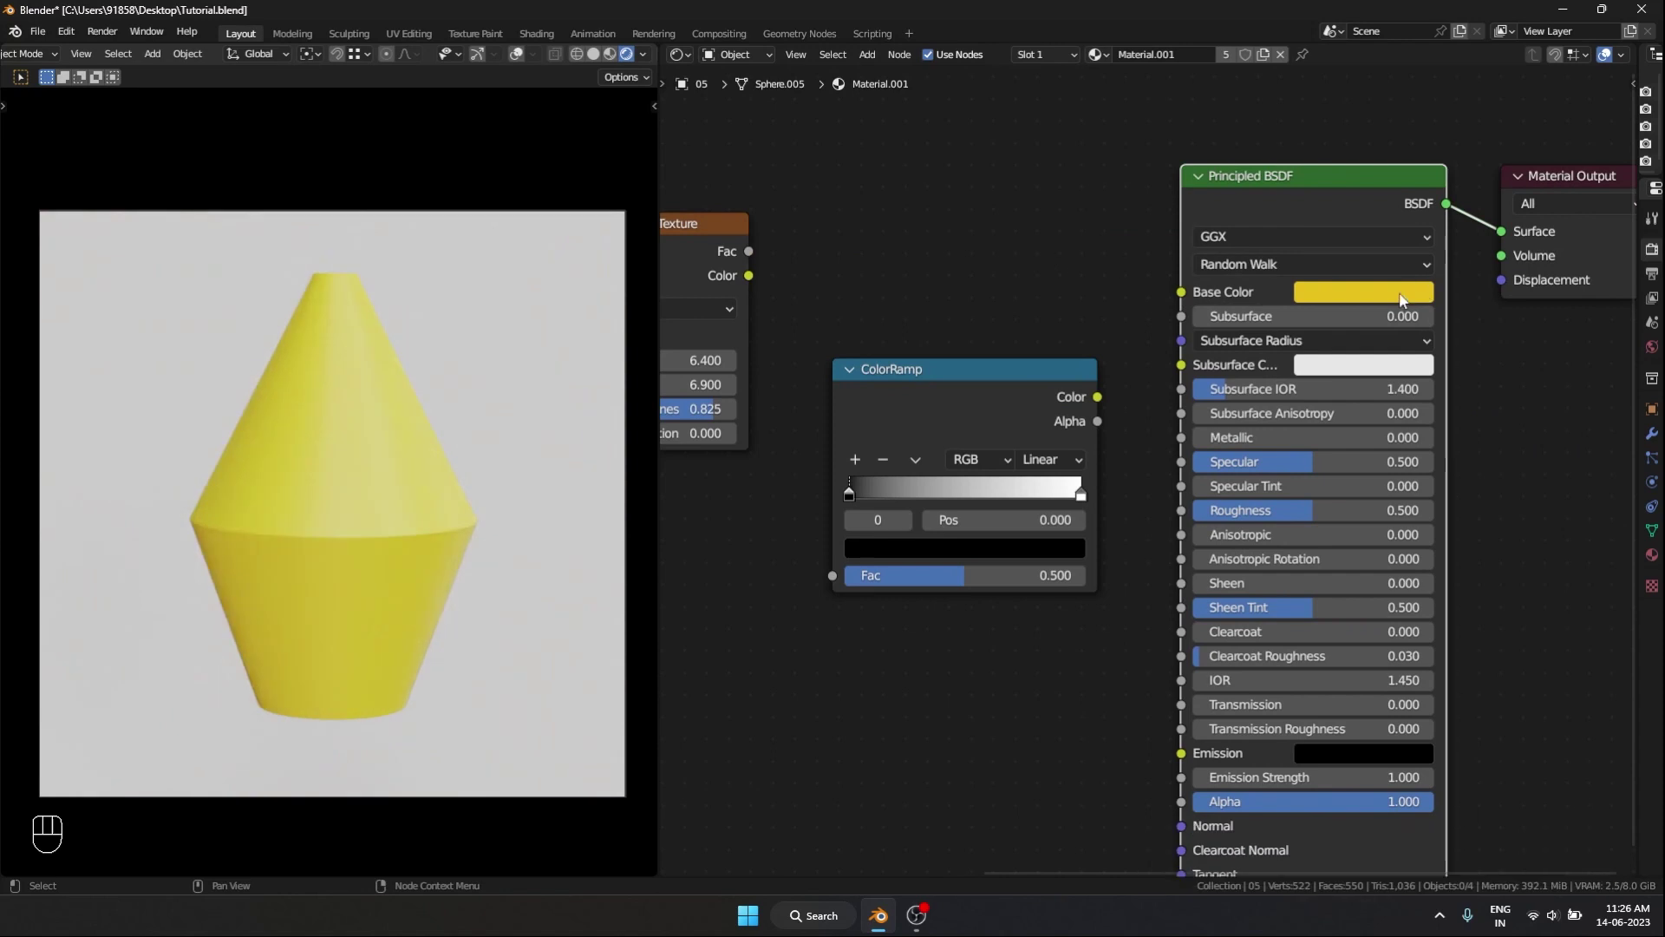
# - Feed noise Fac into the ColorRamp and make both stops yellow, the right darkened to 0.25
pyautogui.moveTo(979, 519); pyautogui.dragTo(977, 545)
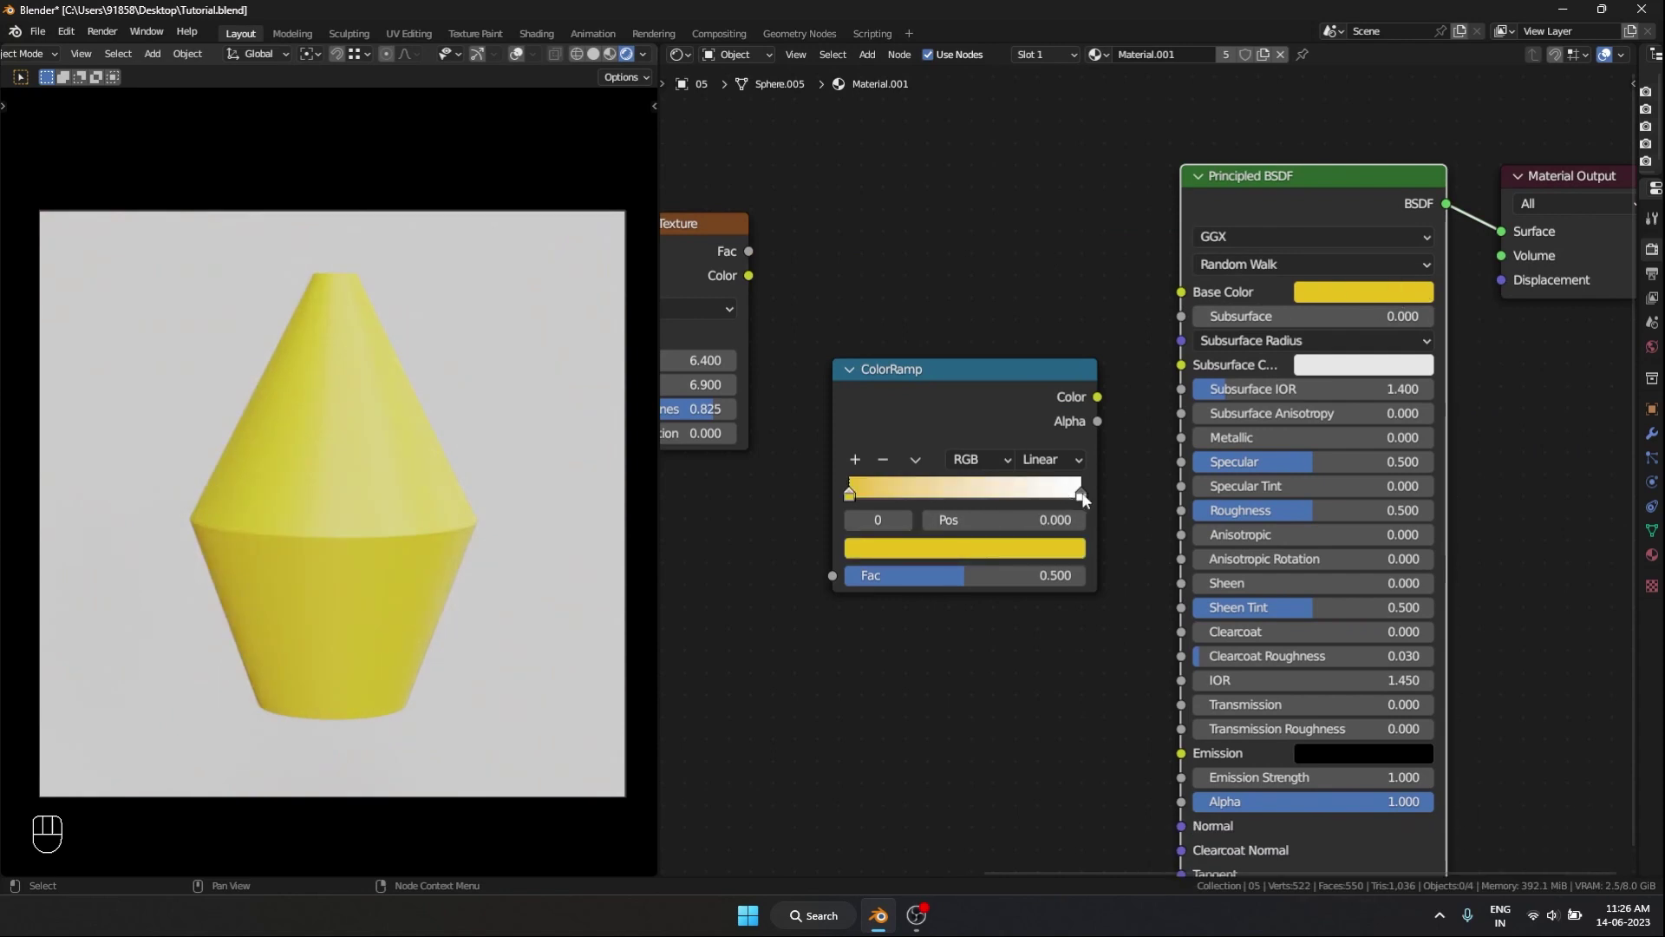
pyautogui.click(1080, 494)
pyautogui.moveTo(748, 251); pyautogui.dragTo(834, 575)
pyautogui.scroll(3, 824, 515)
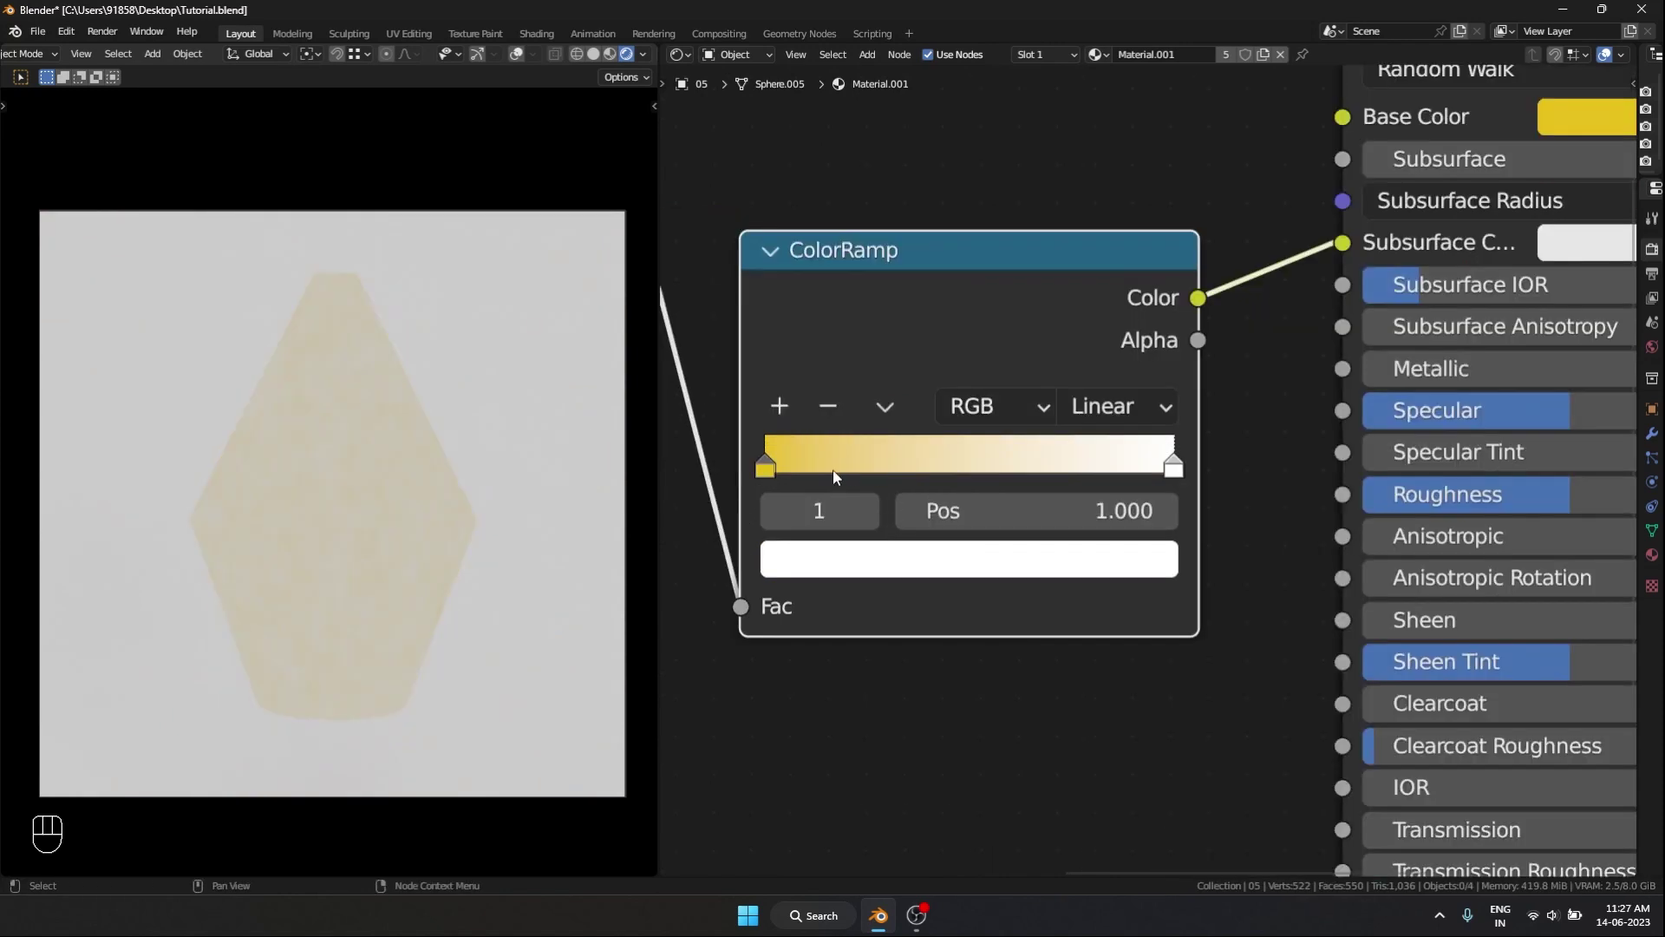
pyautogui.click(767, 468)
pyautogui.click(1142, 475)
pyautogui.hotkey('ctrl', 'v')
pyautogui.click(1147, 554)
pyautogui.scroll(-1, 1137, 570)
pyautogui.click(1132, 541)
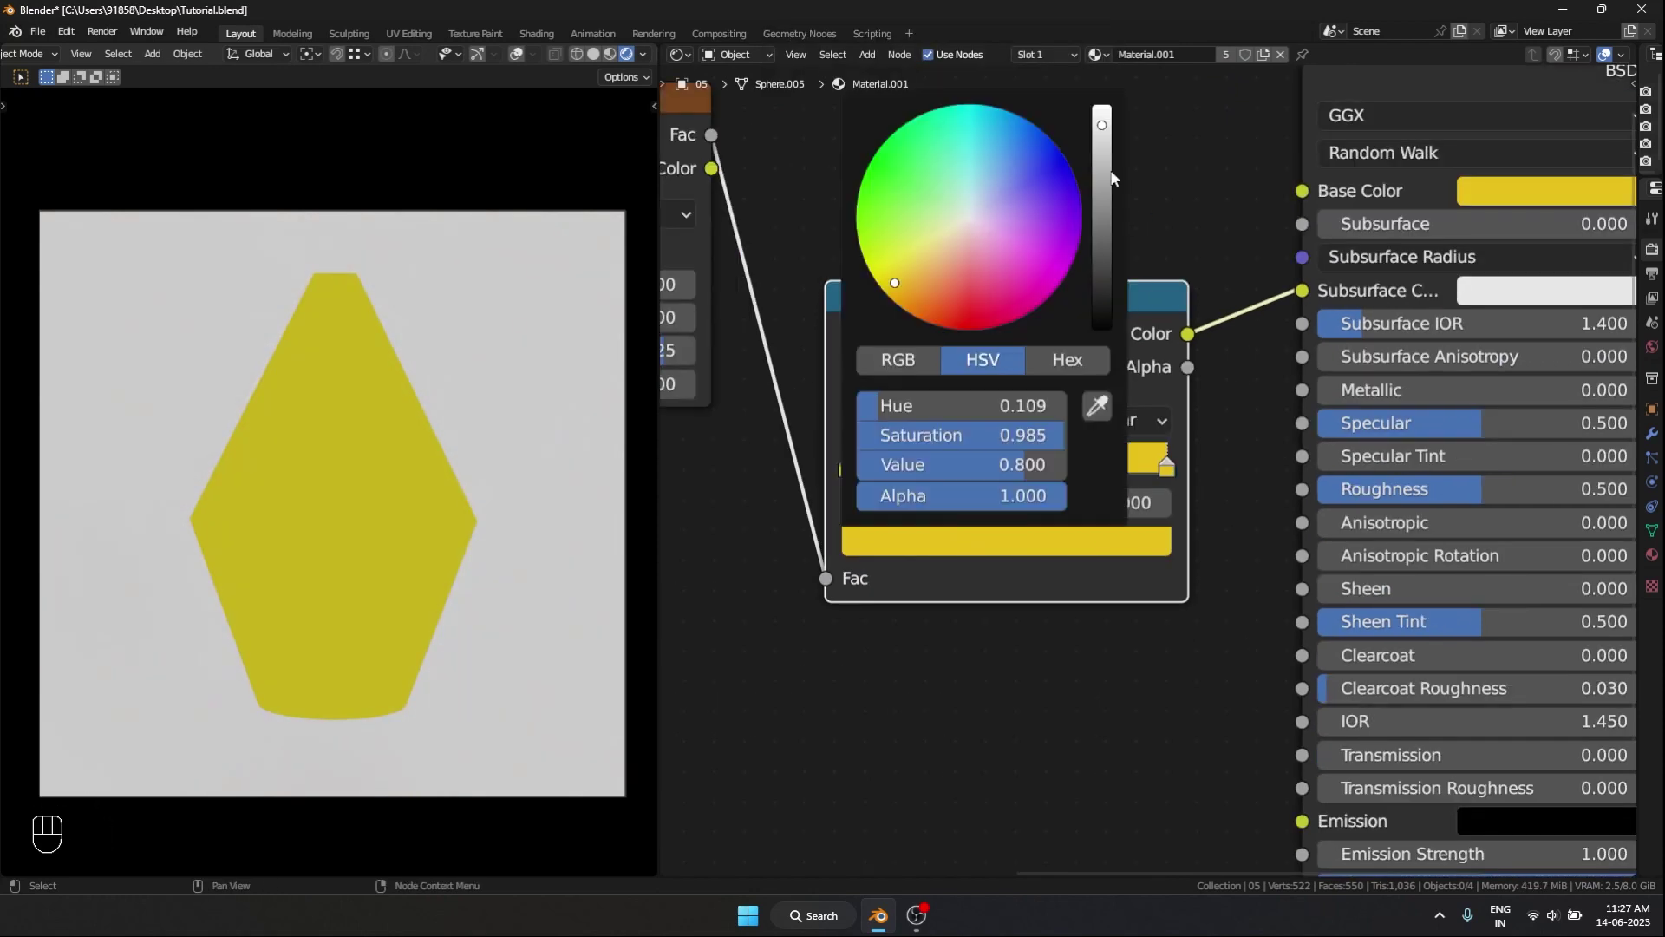
pyautogui.moveTo(963, 465); pyautogui.dragTo(860, 464)
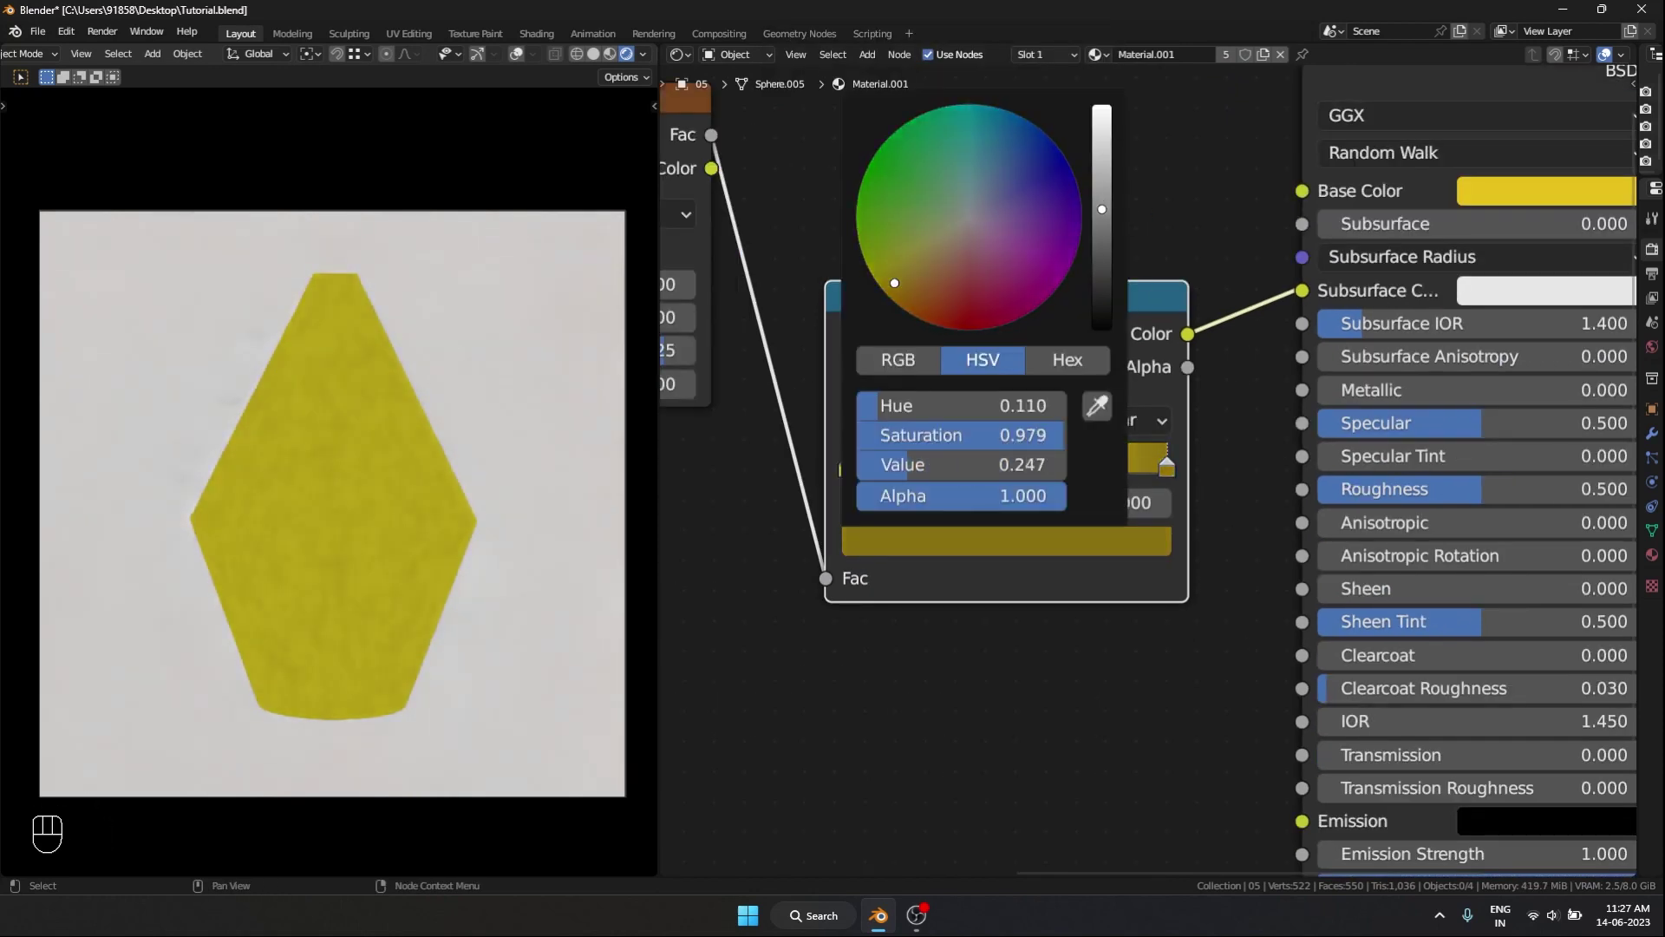
pyautogui.scroll(5, 232, 529)
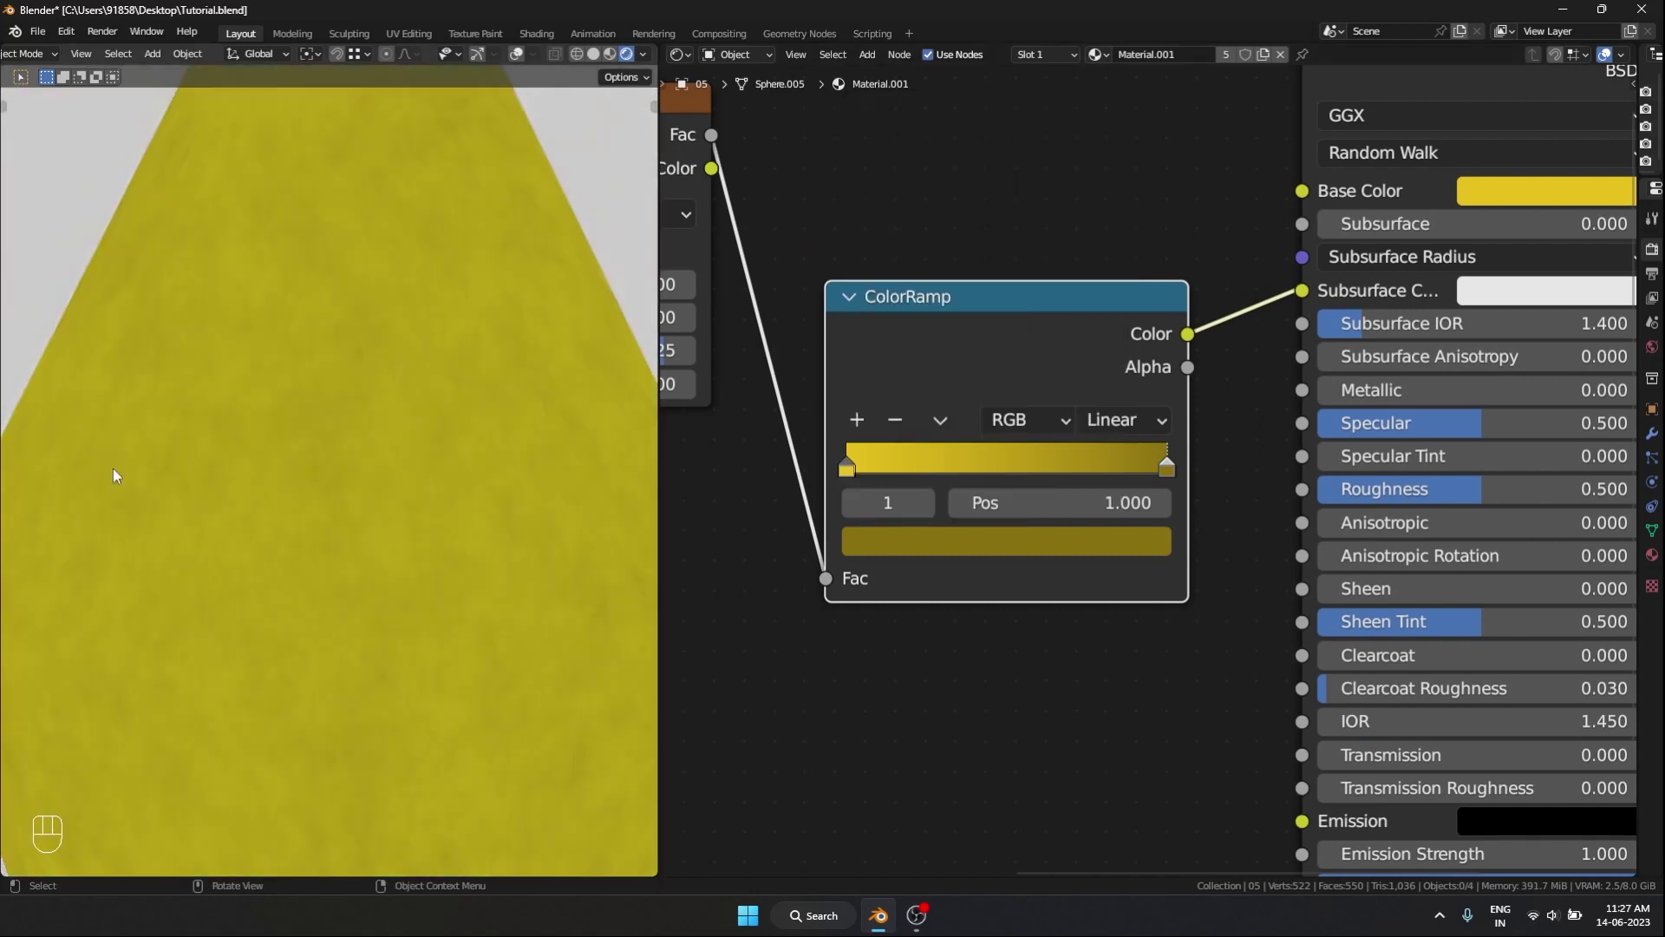
pyautogui.scroll(-2, 1041, 391)
pyautogui.scroll(1, 1042, 391)
pyautogui.scroll(1, 1054, 350)
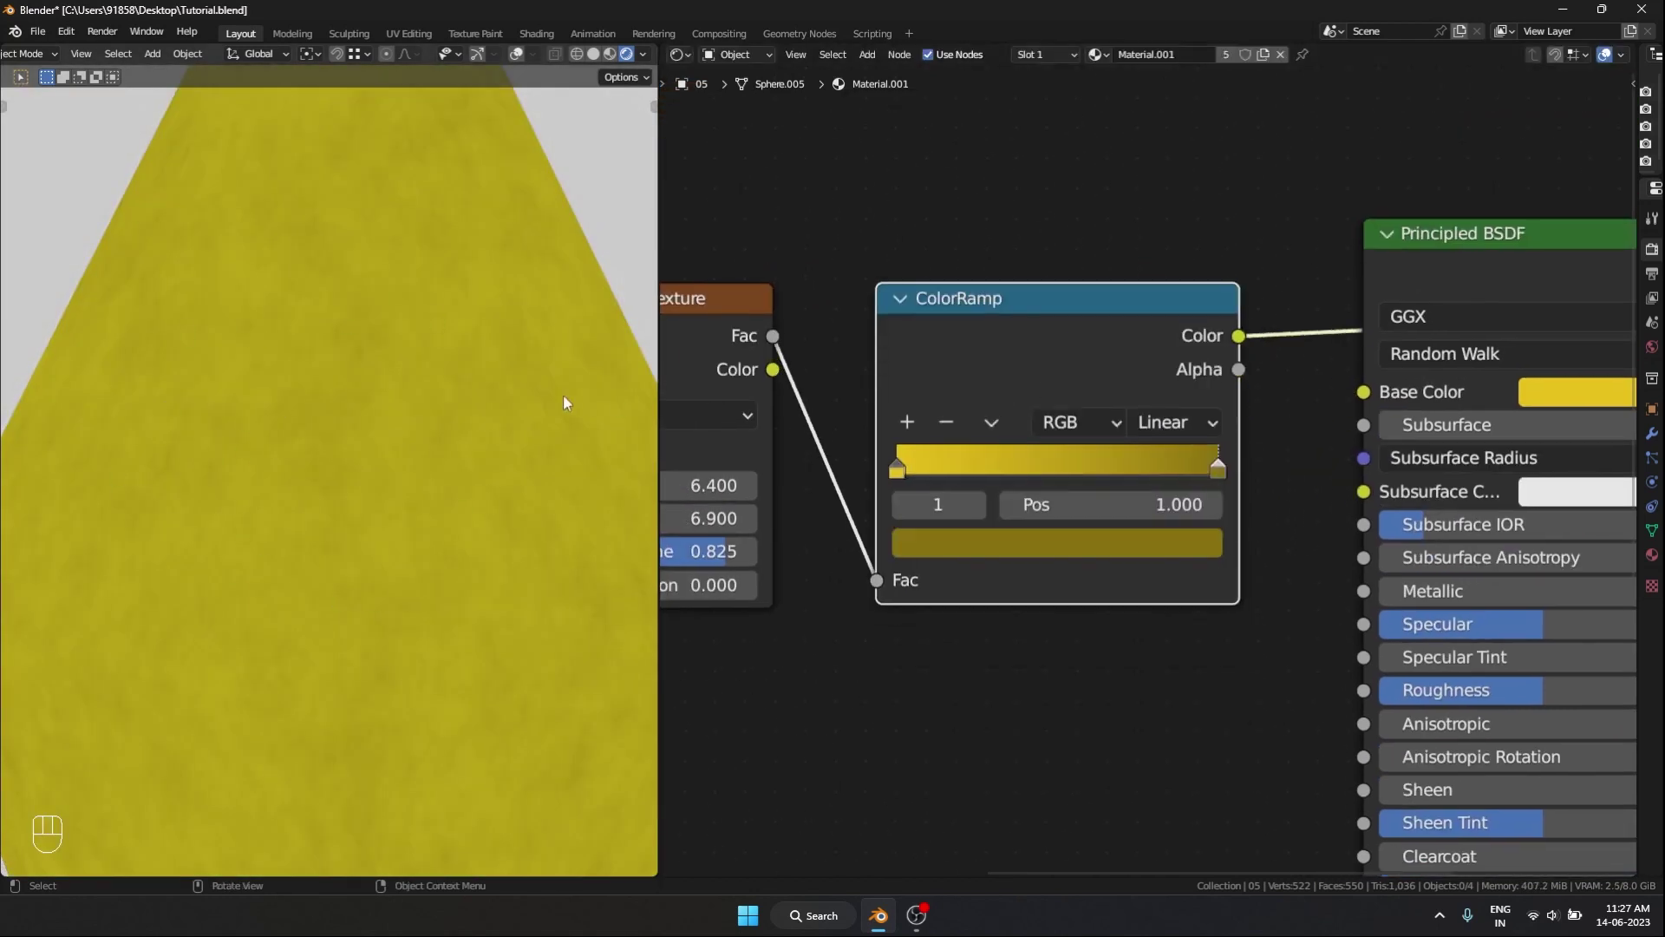
pyautogui.scroll(-2, 962, 240)
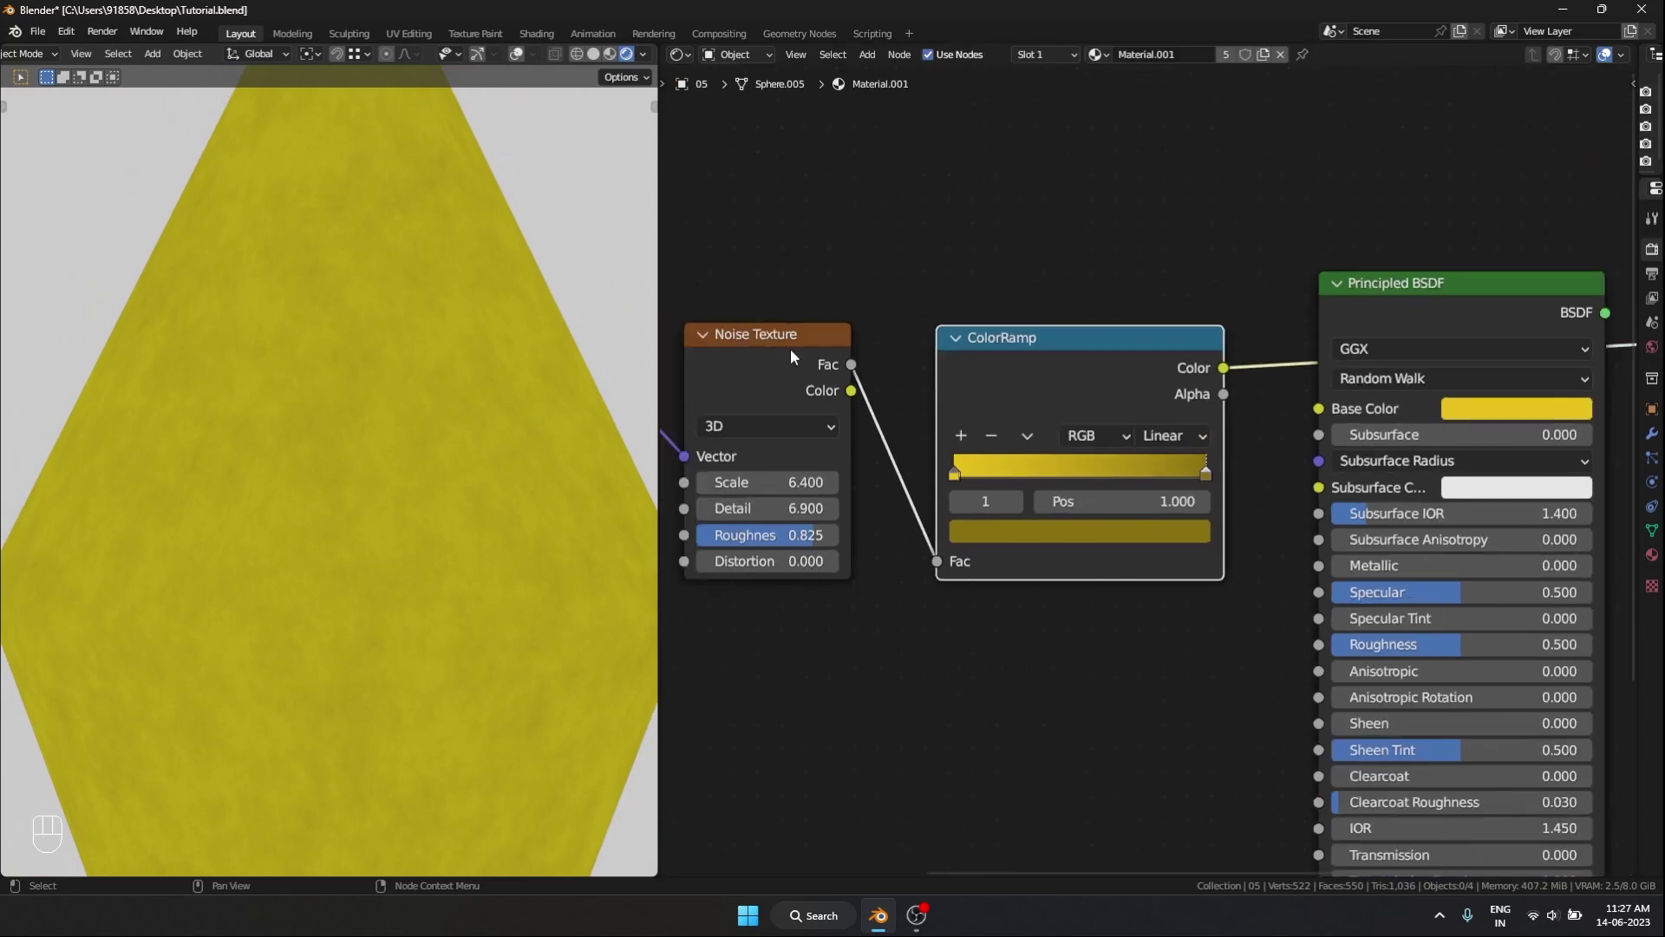
# - Preview the noise and ColorRamp outputs on the object and review both stops
pyautogui.keyDown('ctrl'); pyautogui.keyDown('shift'); pyautogui.click(791, 349); pyautogui.keyUp('shift'); pyautogui.keyUp('ctrl')
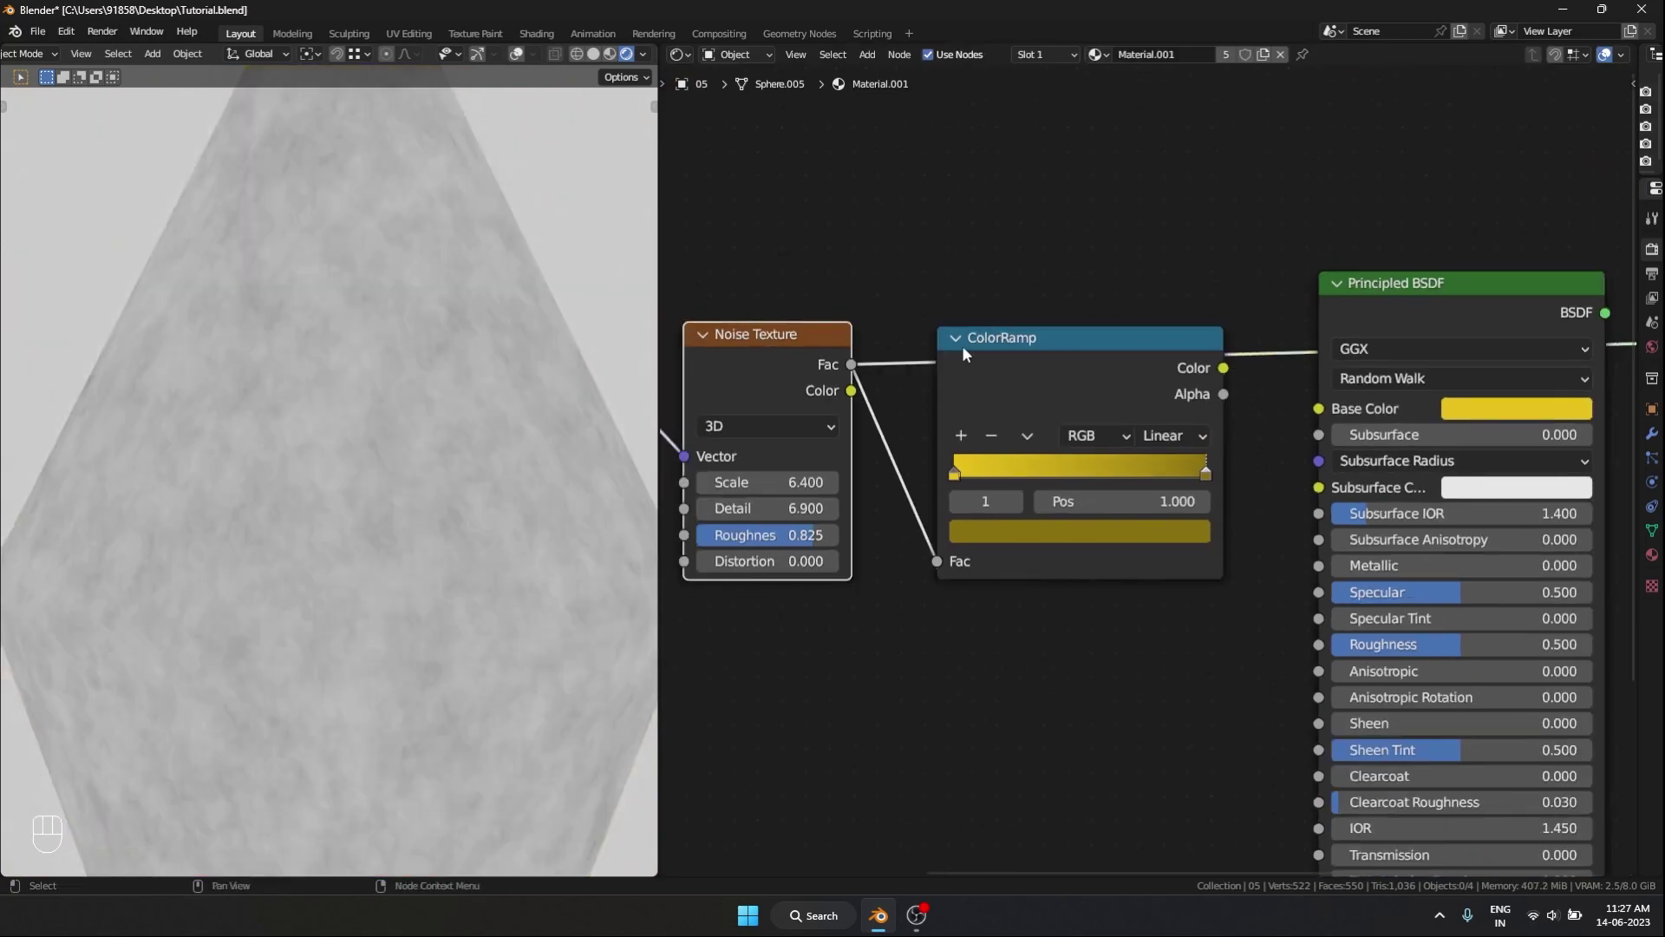
pyautogui.keyDown('ctrl'); pyautogui.keyDown('shift'); pyautogui.click(1021, 372); pyautogui.keyUp('shift'); pyautogui.keyUp('ctrl')
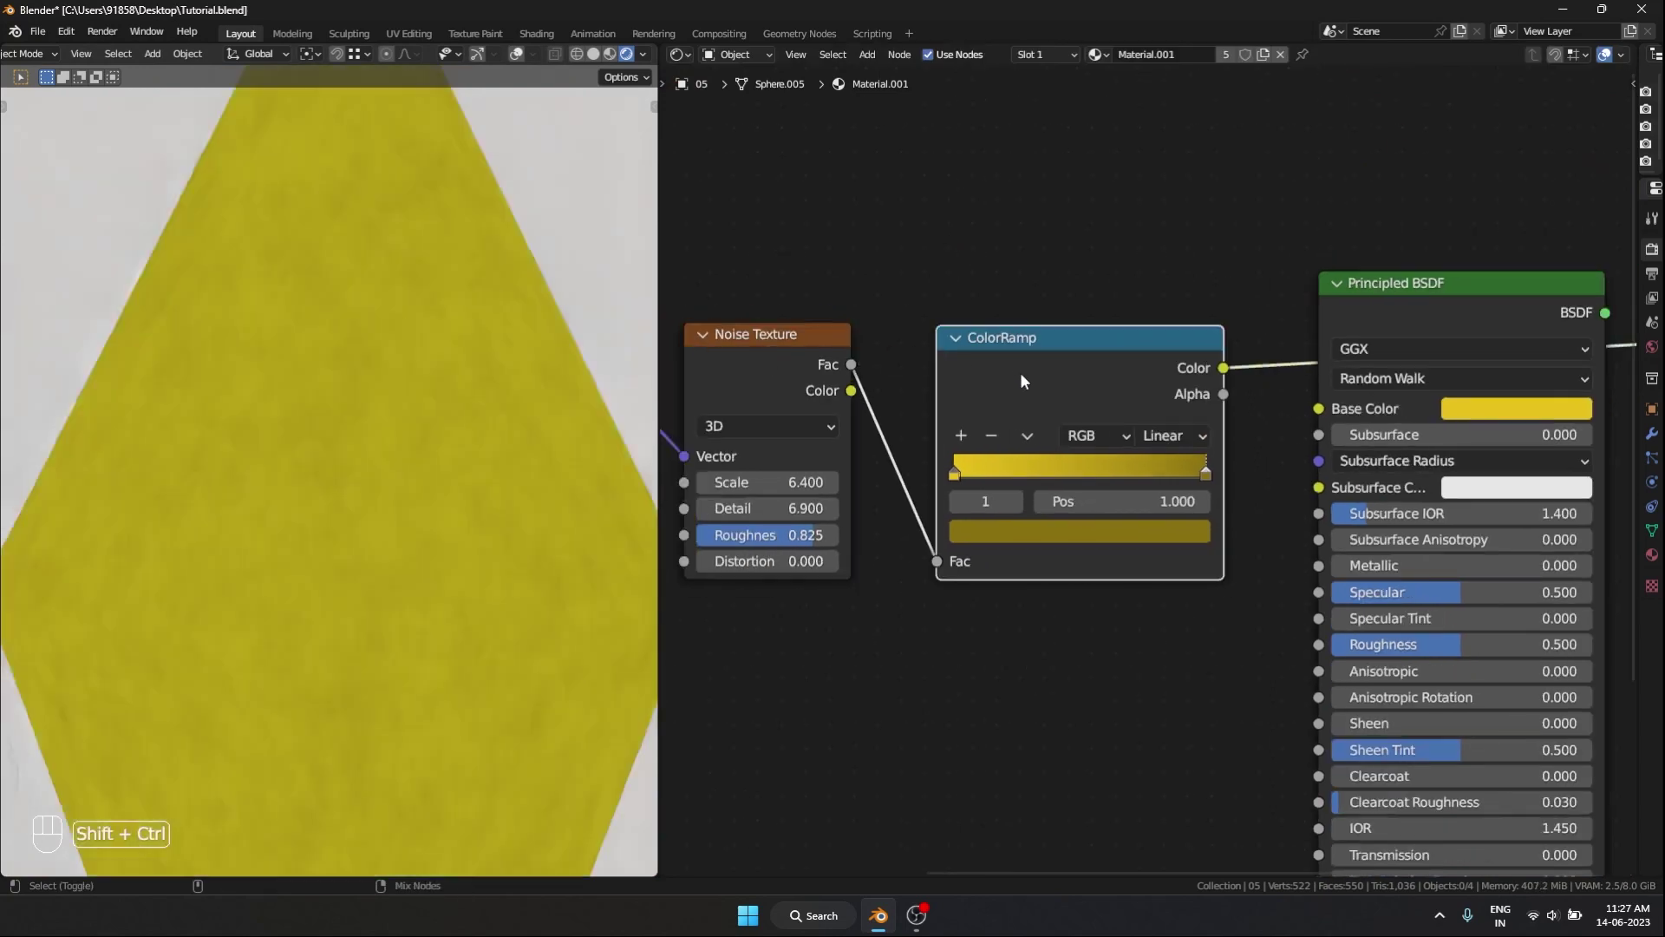
pyautogui.click(954, 473)
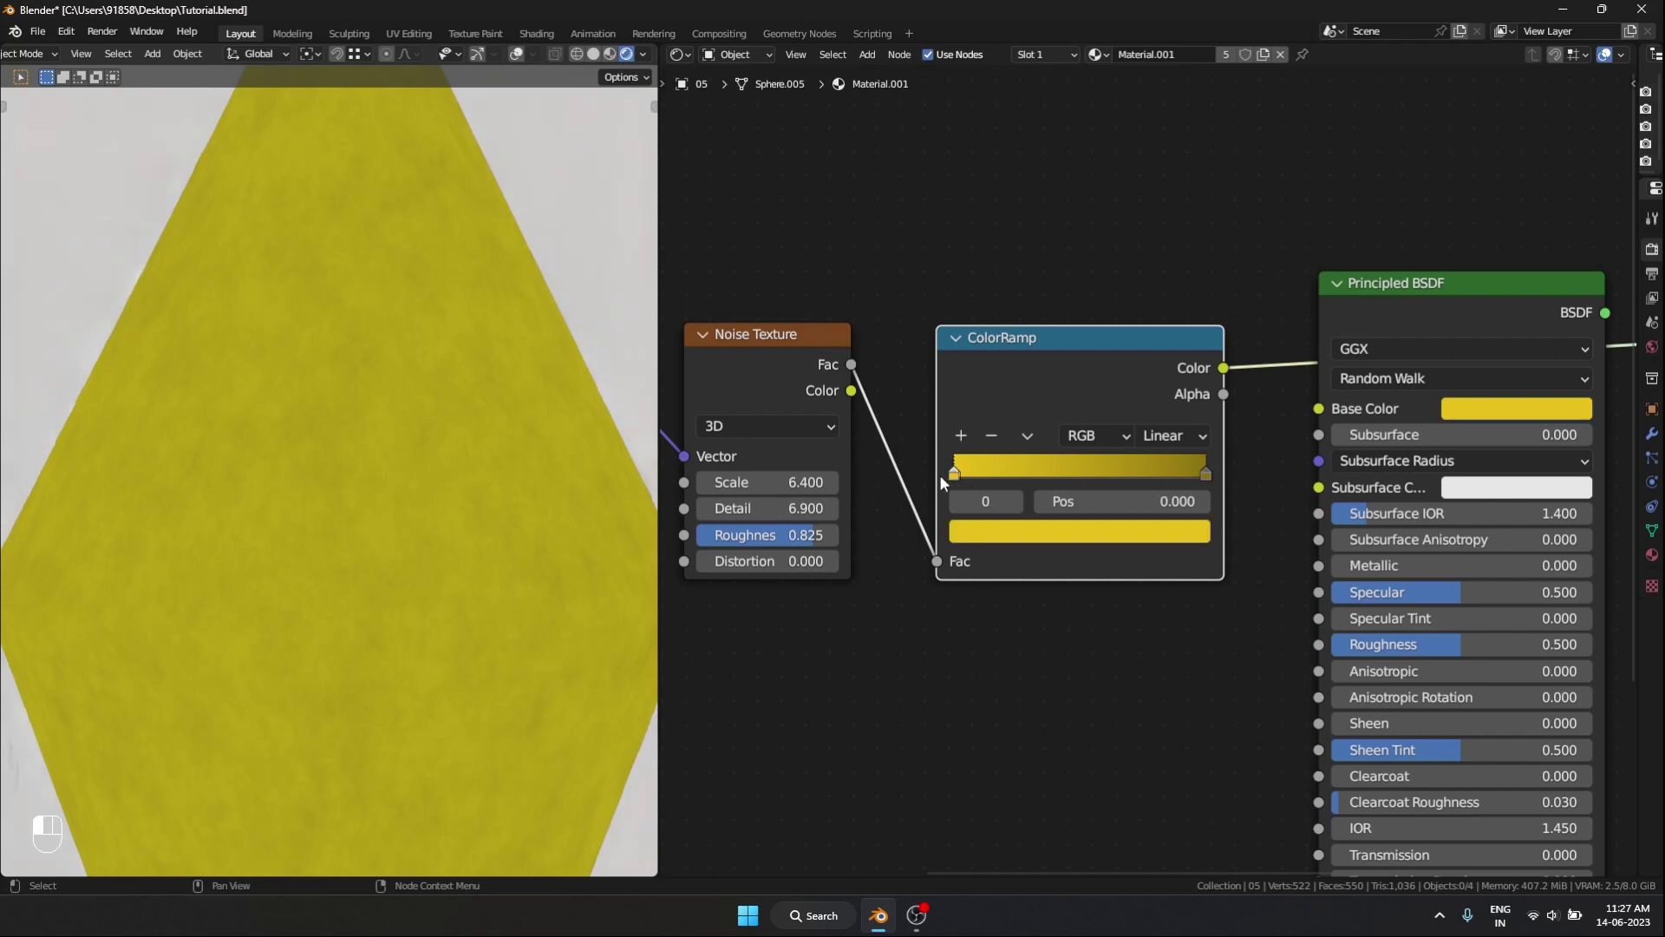
pyautogui.click(1207, 474)
pyautogui.scroll(-4, 511, 387)
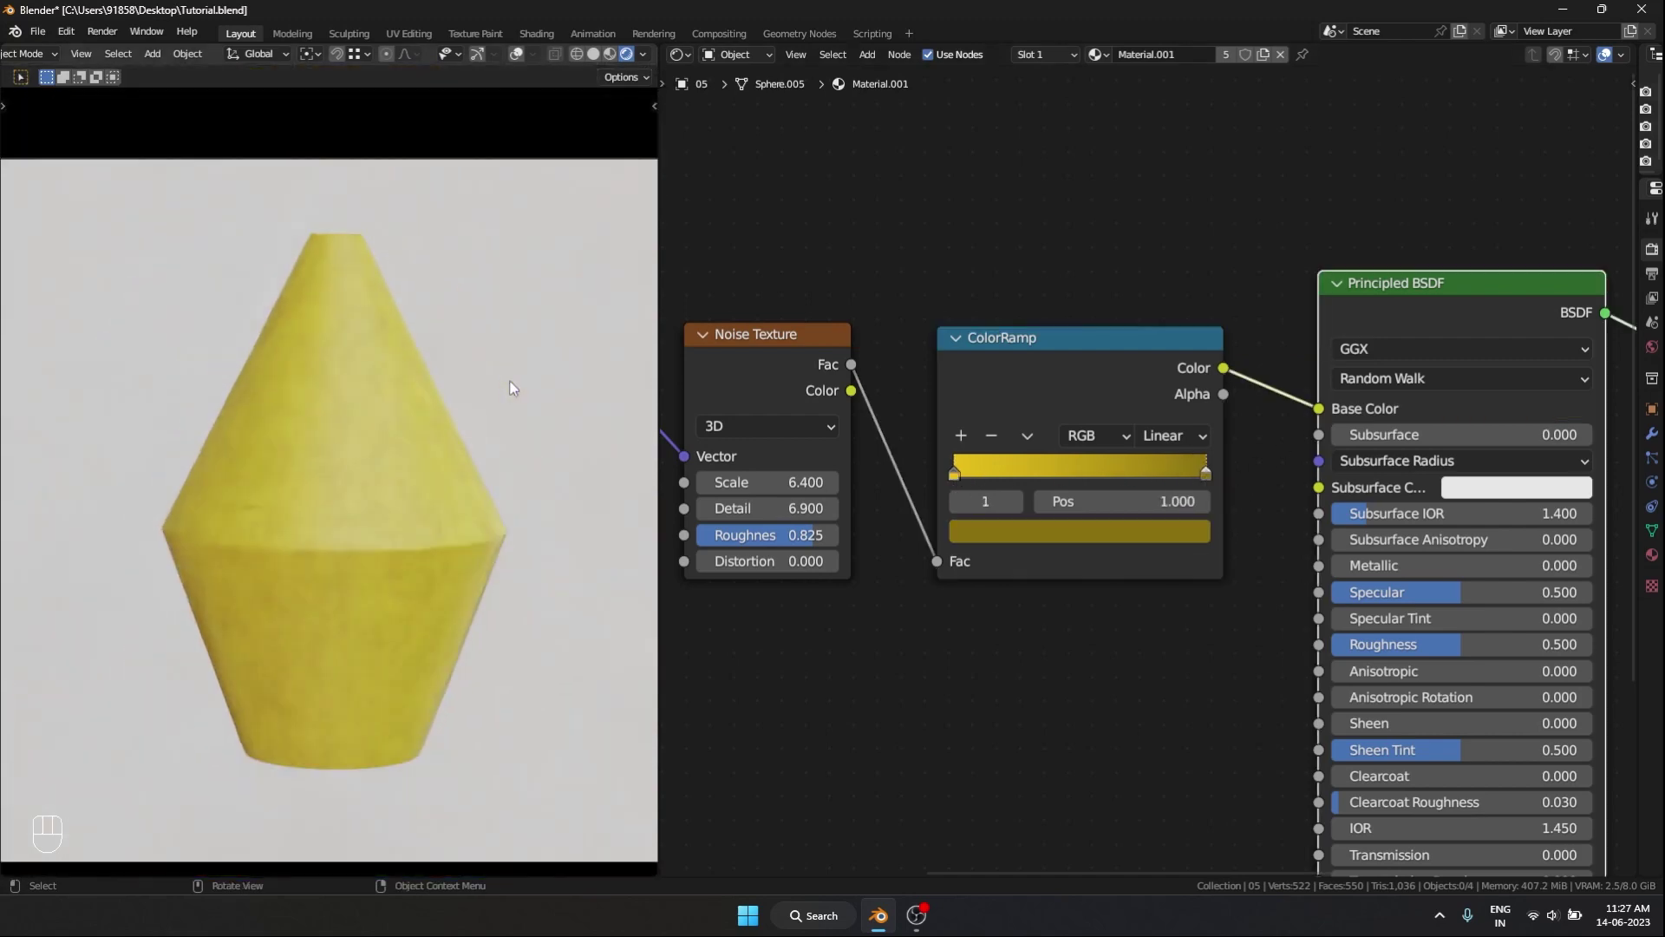
pyautogui.scroll(3, 447, 417)
# - Save Tutorial.blend and pan the node tree up and left
pyautogui.hotkey('ctrl', 's')
pyautogui.scroll(5, 462, 553)
pyautogui.scroll(-3, 464, 552)
pyautogui.scroll(-2, 464, 553)
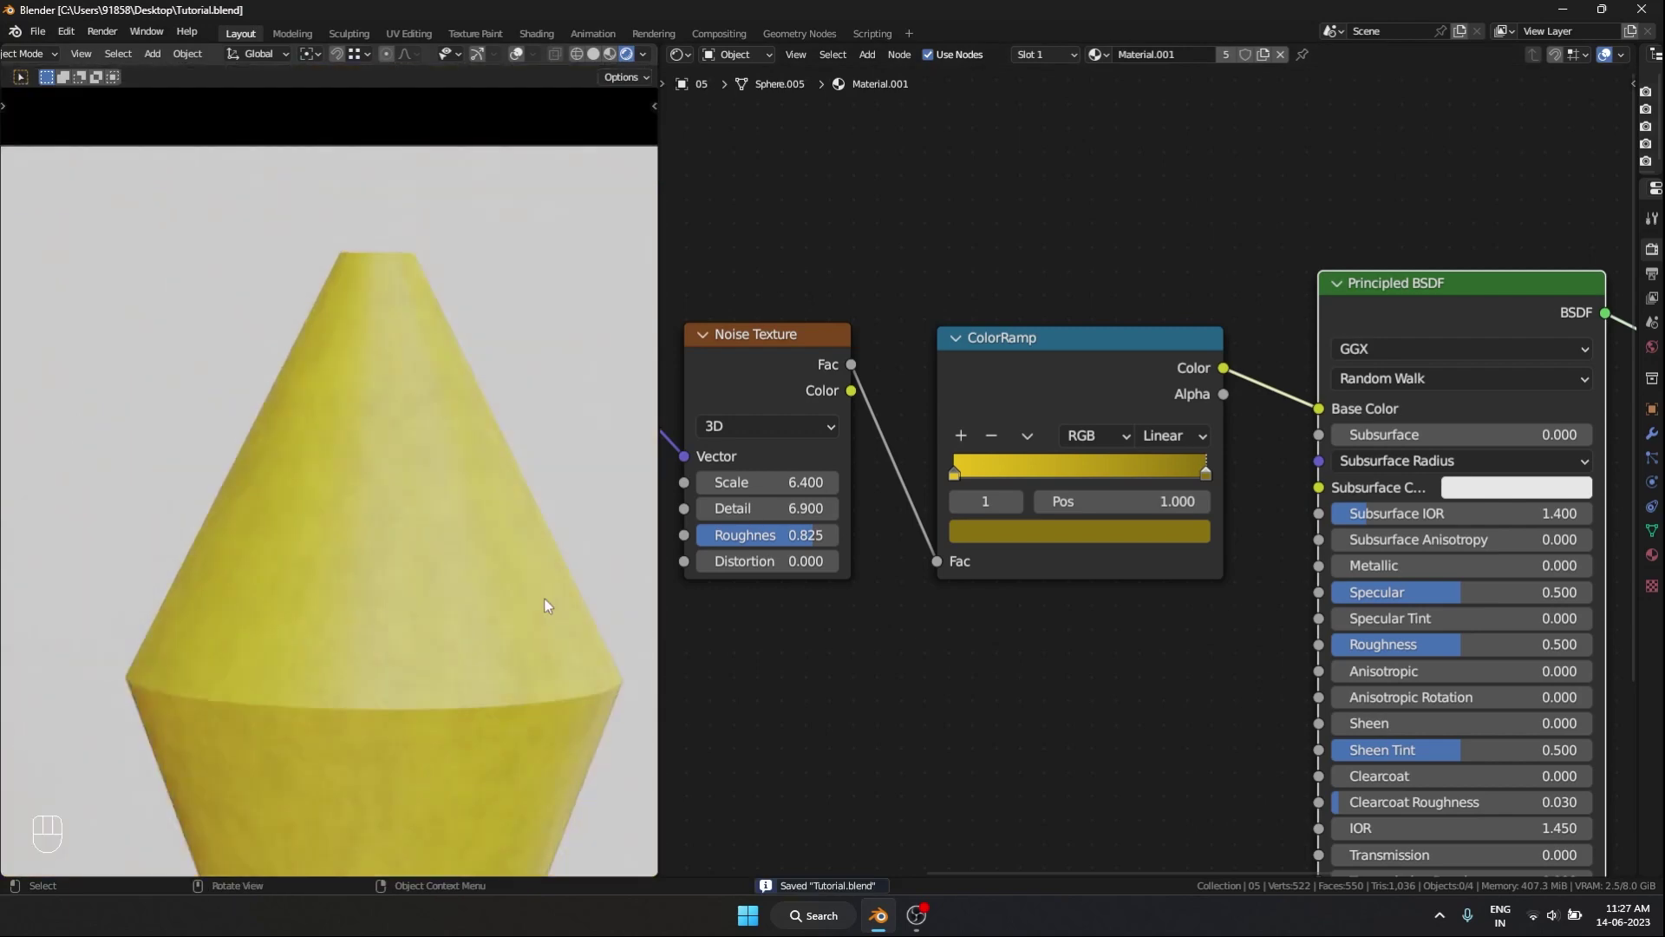
pyautogui.keyDown('shift'); pyautogui.moveTo(948, 740); pyautogui.dragTo(881, 671, button='middle'); pyautogui.keyUp('shift')
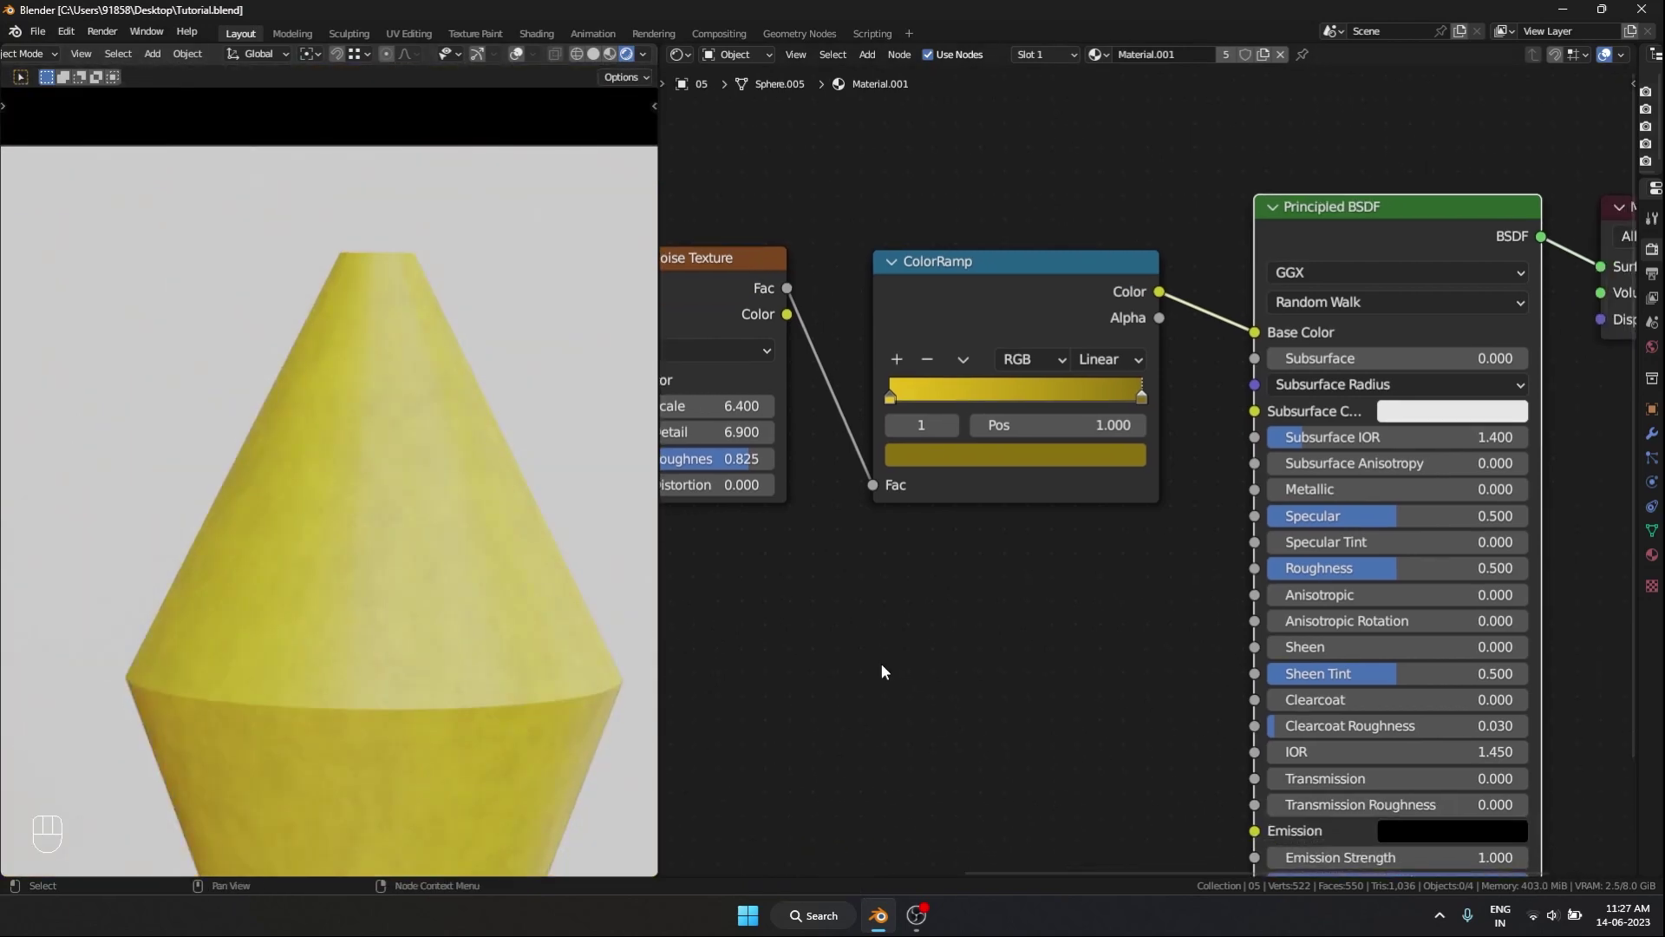
# - Add a Bump node below the ramp and feed the noise texture into its Height
pyautogui.hotkey('shift', 'a')
pyautogui.click(996, 558)
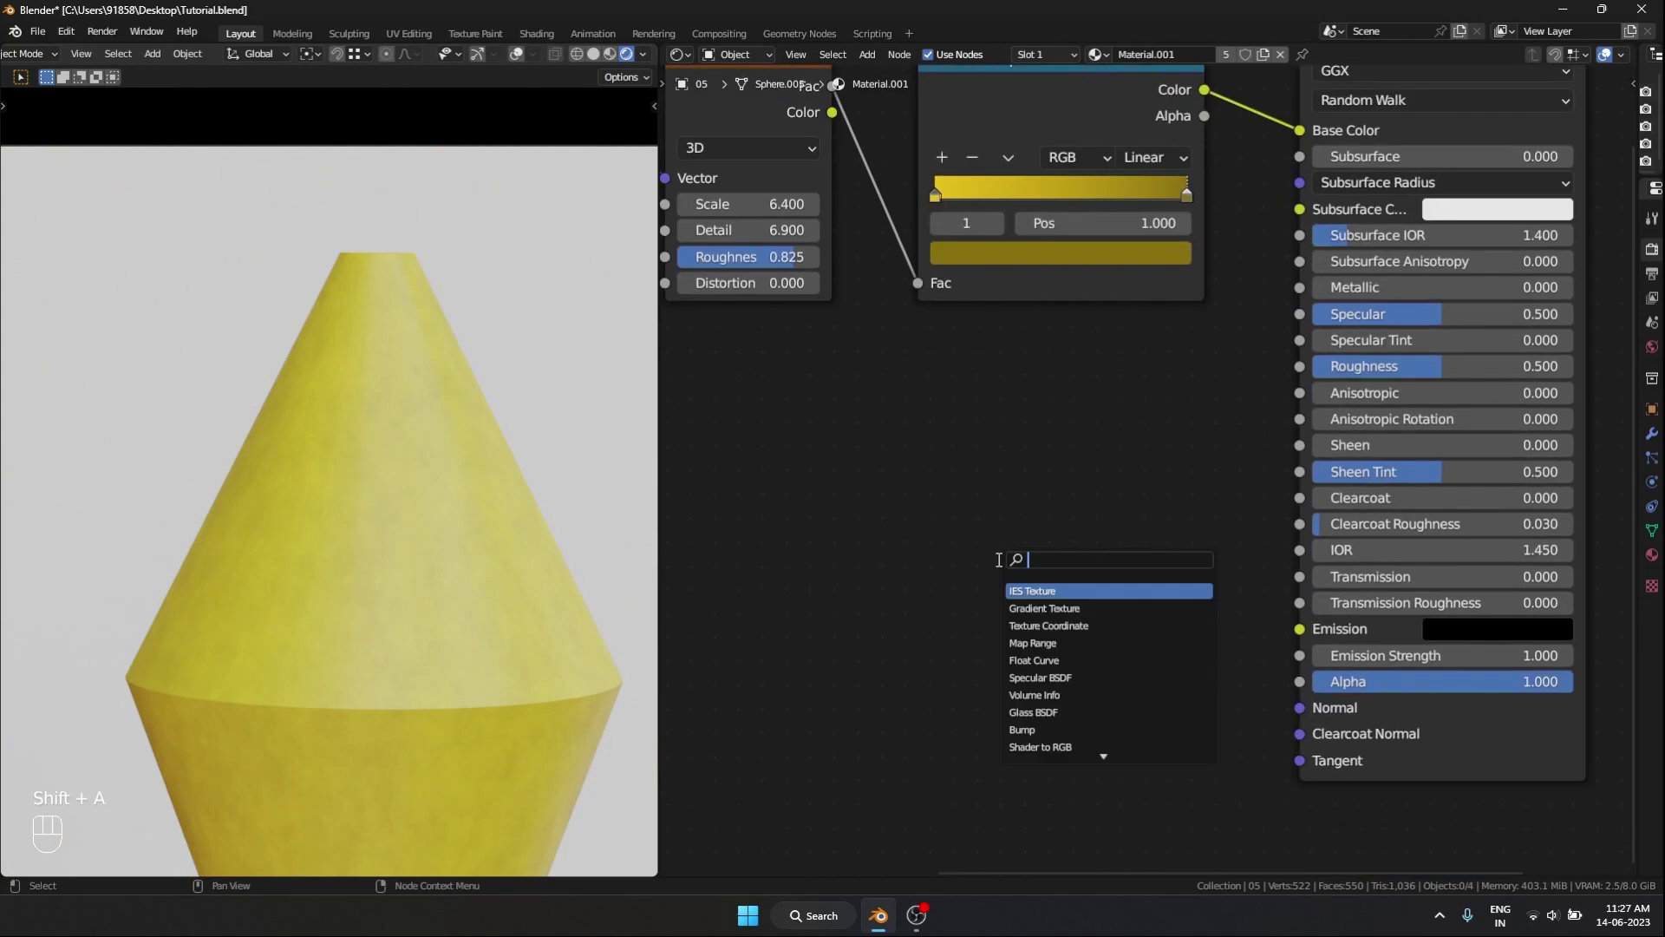
pyautogui.write('bump')
pyautogui.click(1059, 596)
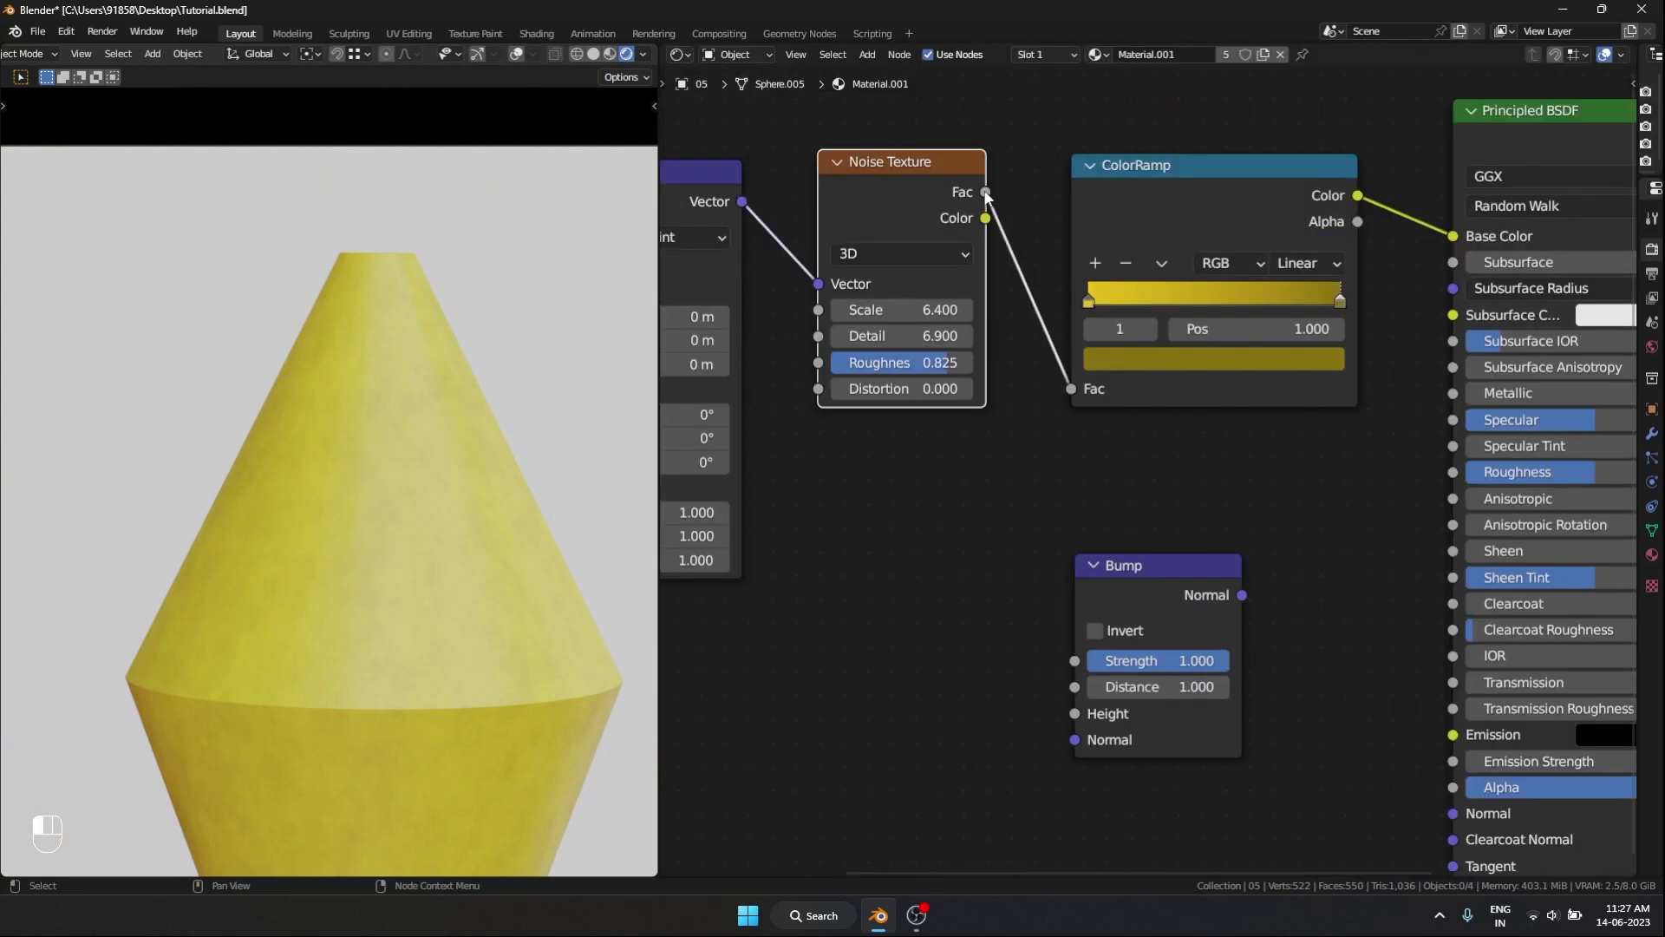
pyautogui.moveTo(985, 217); pyautogui.dragTo(1075, 714)
# - Connect Bump Normal to the shader Normal at strength 0.092 and slightly raise roughness
pyautogui.moveTo(1212, 591); pyautogui.dragTo(999, 445, button='middle')
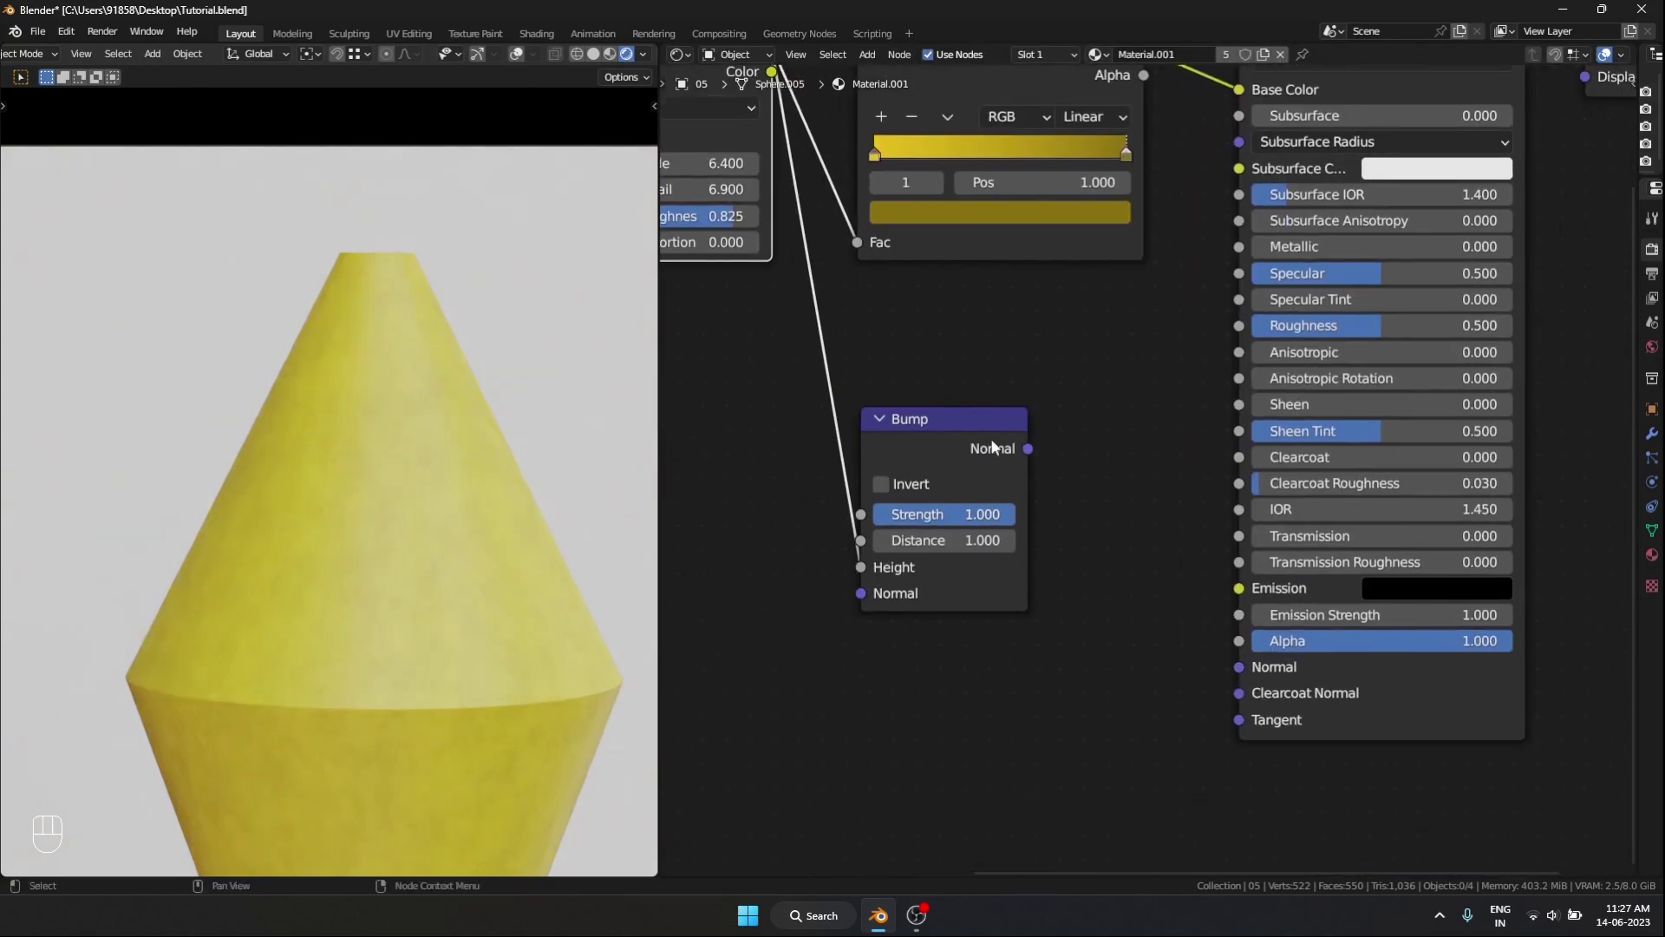
pyautogui.moveTo(1028, 448); pyautogui.dragTo(1238, 667)
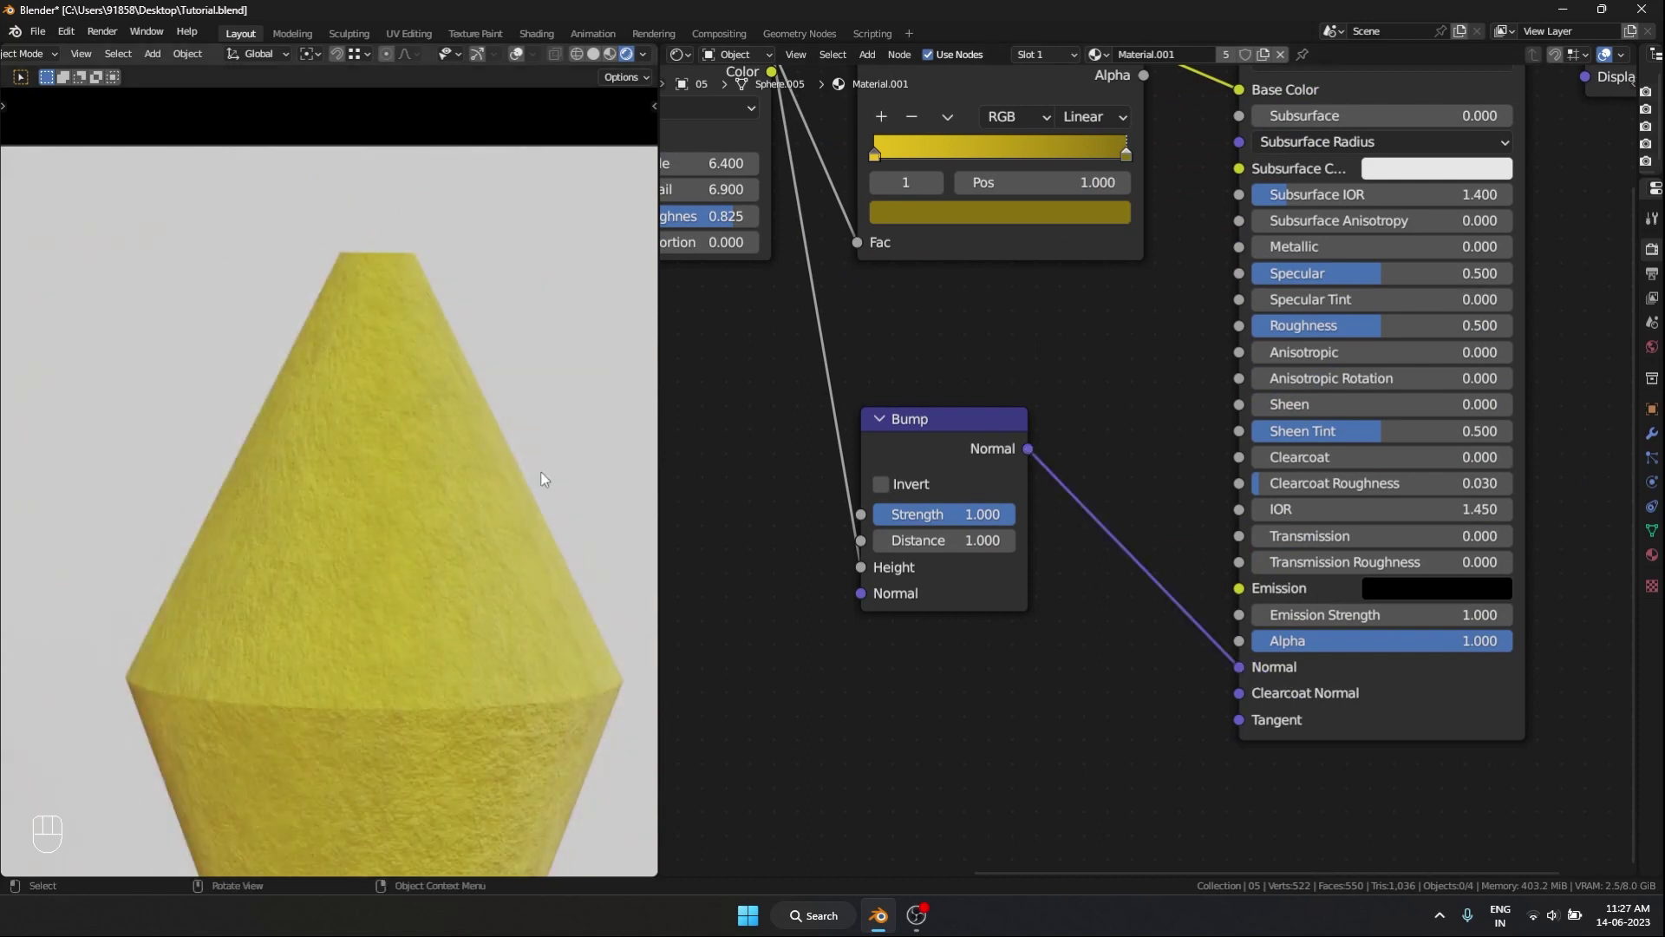
pyautogui.scroll(2, 542, 478)
pyautogui.scroll(3, 561, 519)
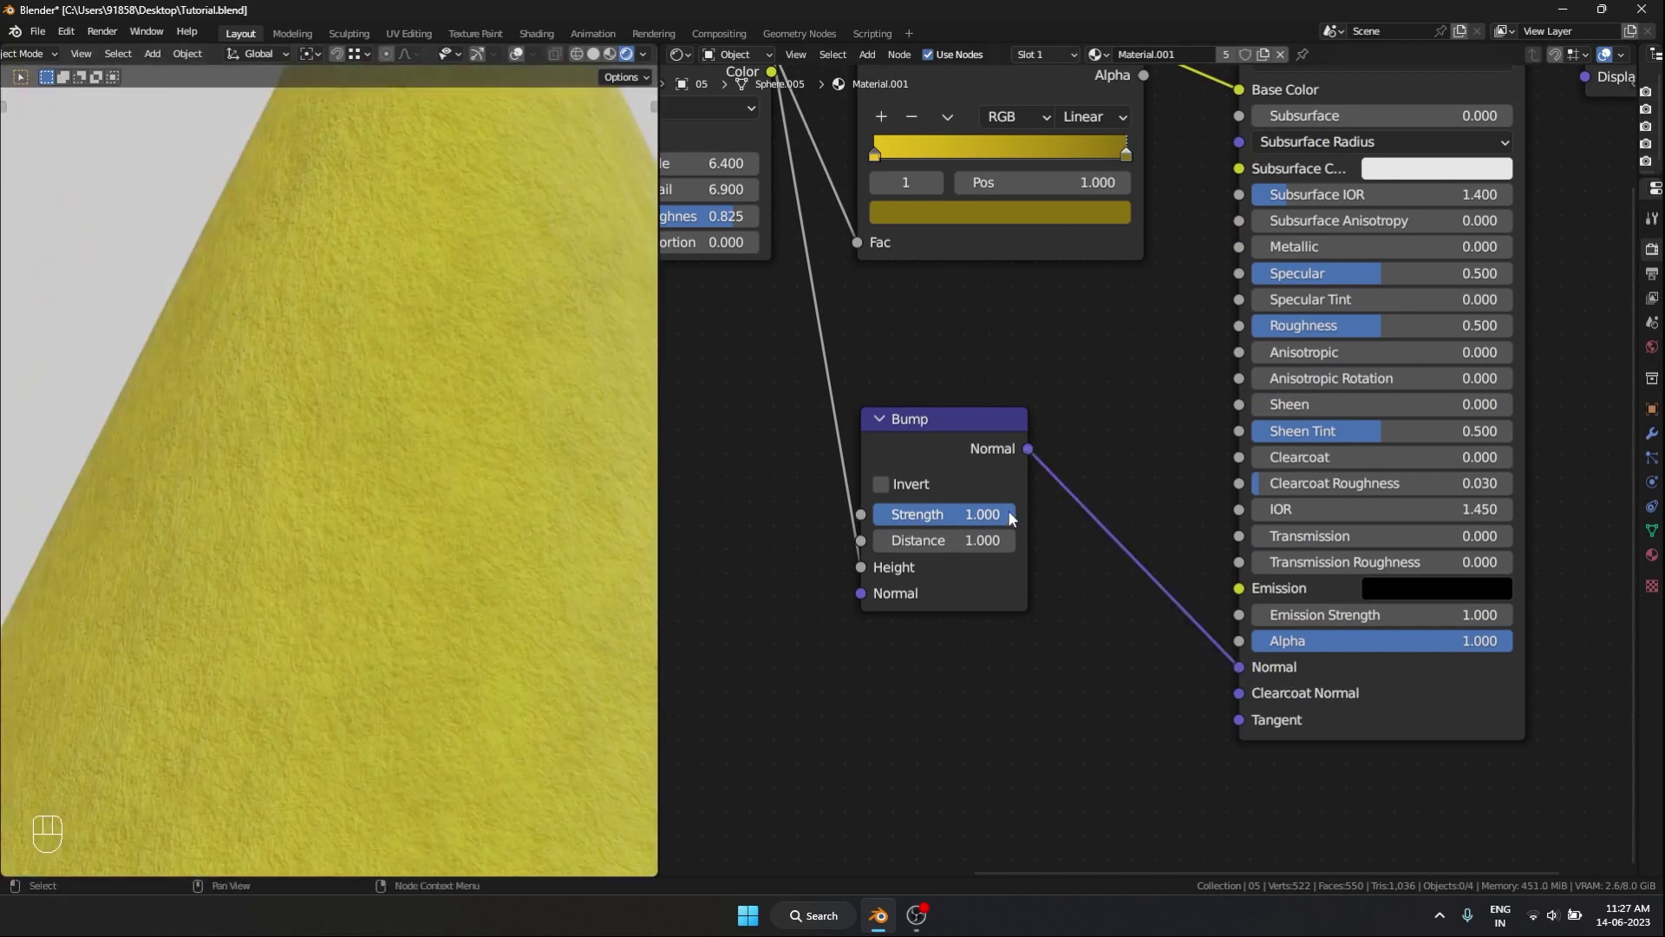
pyautogui.moveTo(1007, 518); pyautogui.dragTo(970, 520)
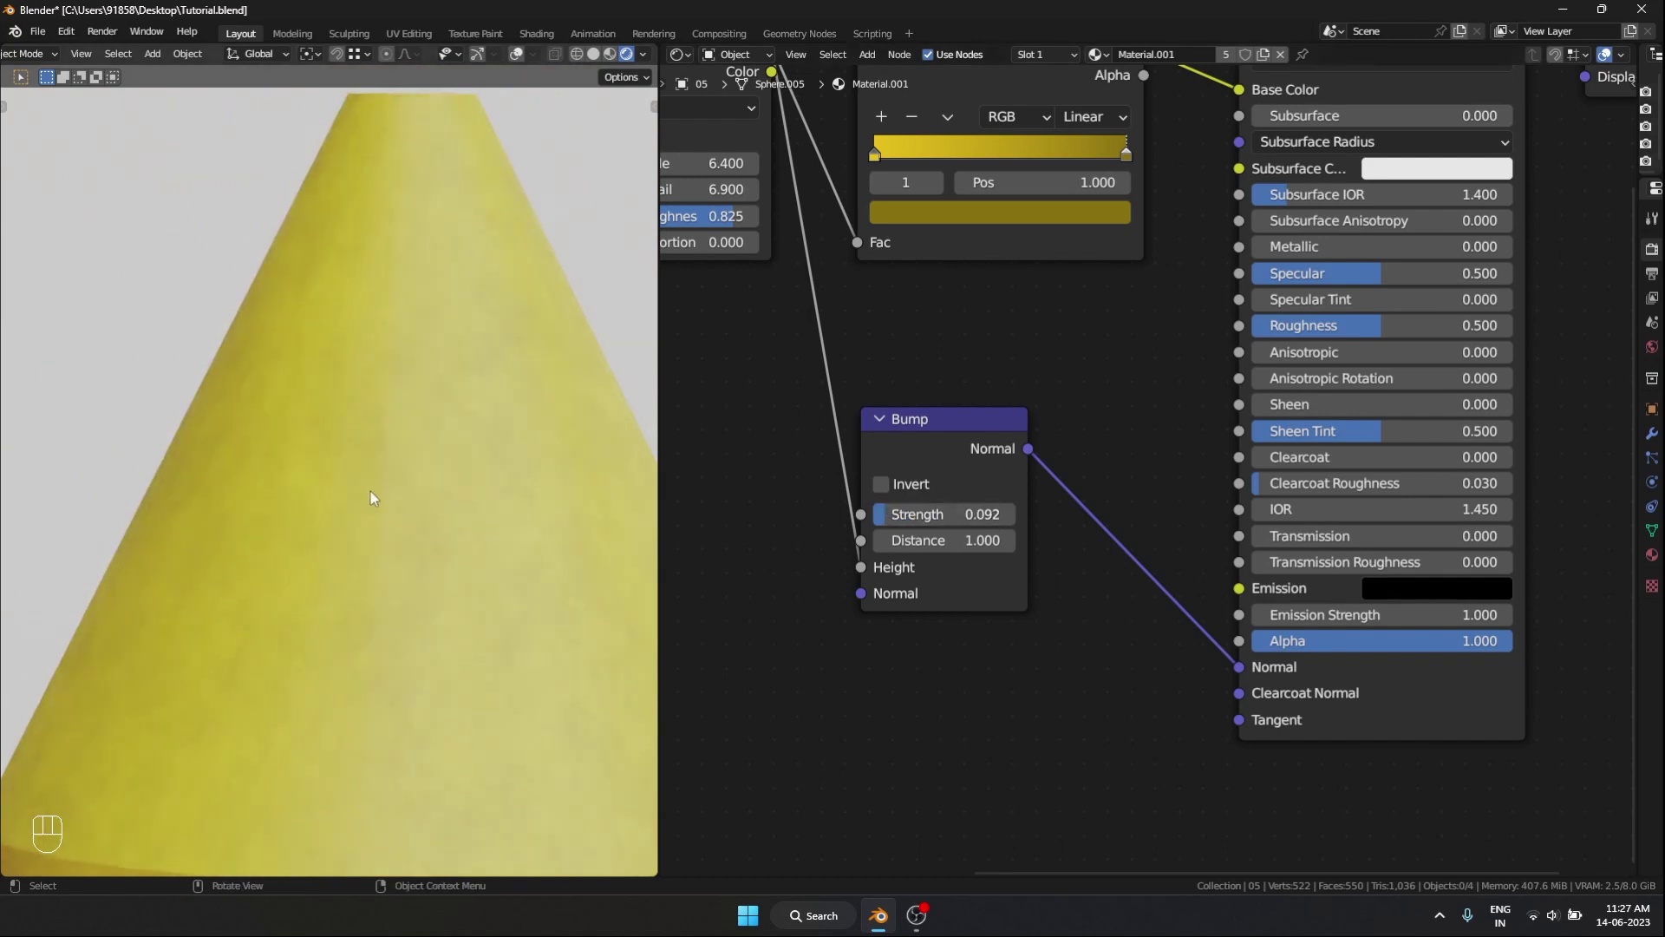
pyautogui.scroll(-4, 517, 477)
pyautogui.moveTo(1401, 326); pyautogui.dragTo(1422, 326)
pyautogui.press('Home')
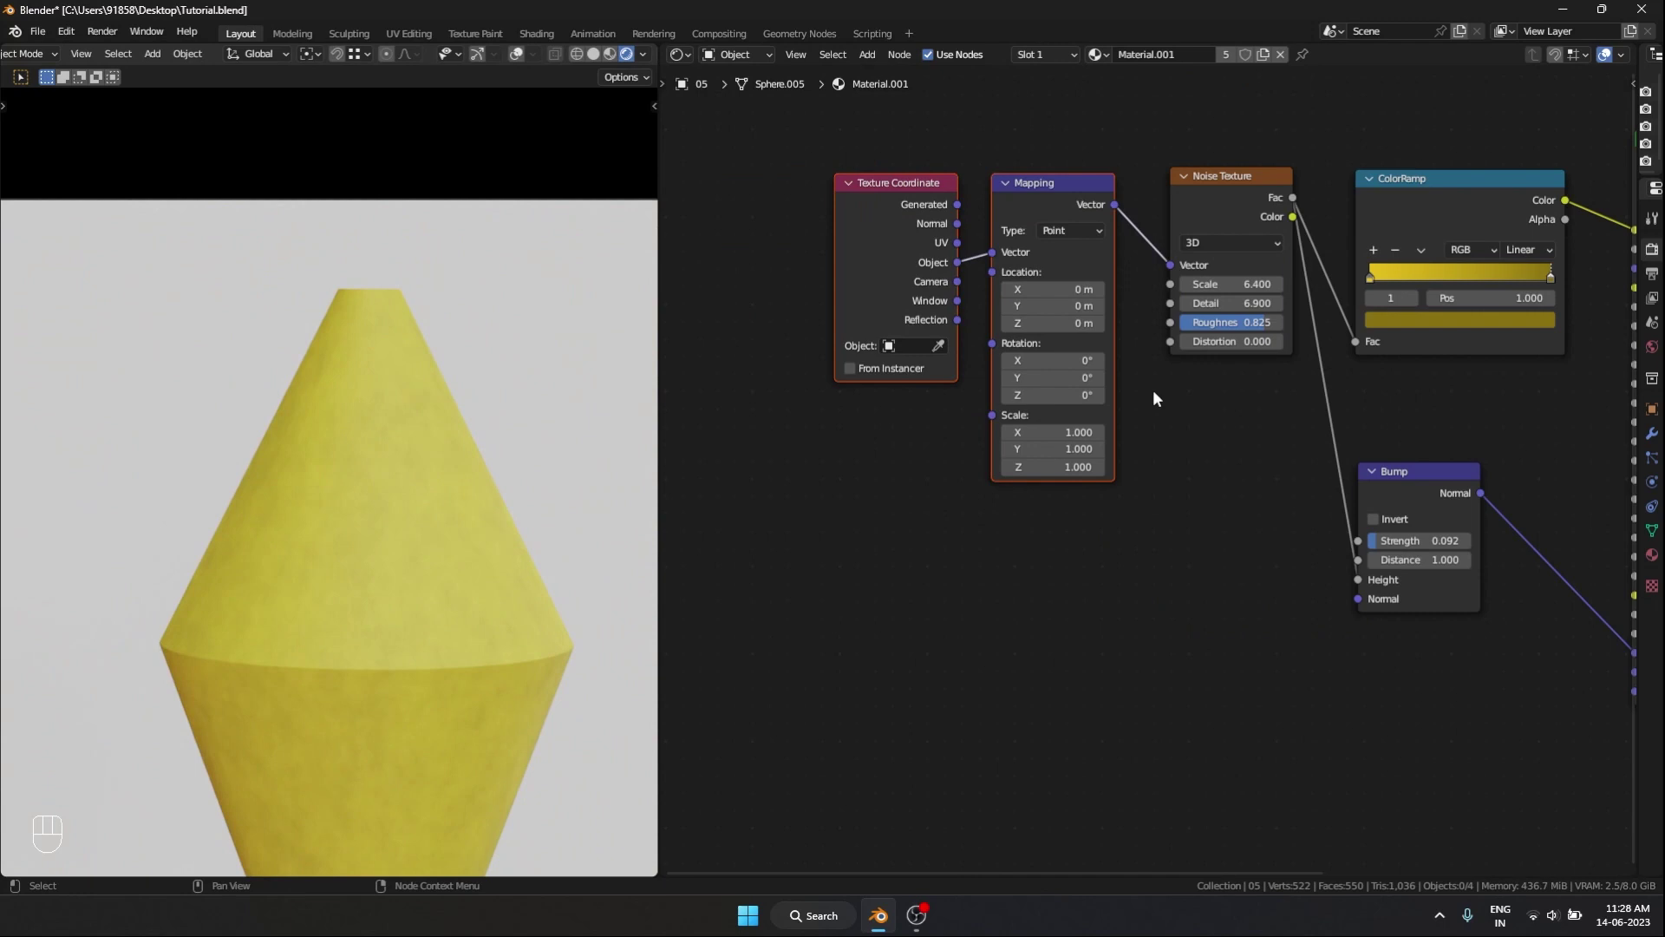
# - Duplicate the Noise Texture, feed it the mapping vector, and set Detail 0, Roughness 0.392
pyautogui.moveTo(1294, 216)
pyautogui.keyDown('ctrl'); pyautogui.mouseDown()
pyautogui.moveTo(1292, 197)
pyautogui.moveTo(1107, 203)
pyautogui.mouseUp(); pyautogui.keyUp('ctrl')
pyautogui.click(1101, 194)
pyautogui.hotkey('shift', 'd')
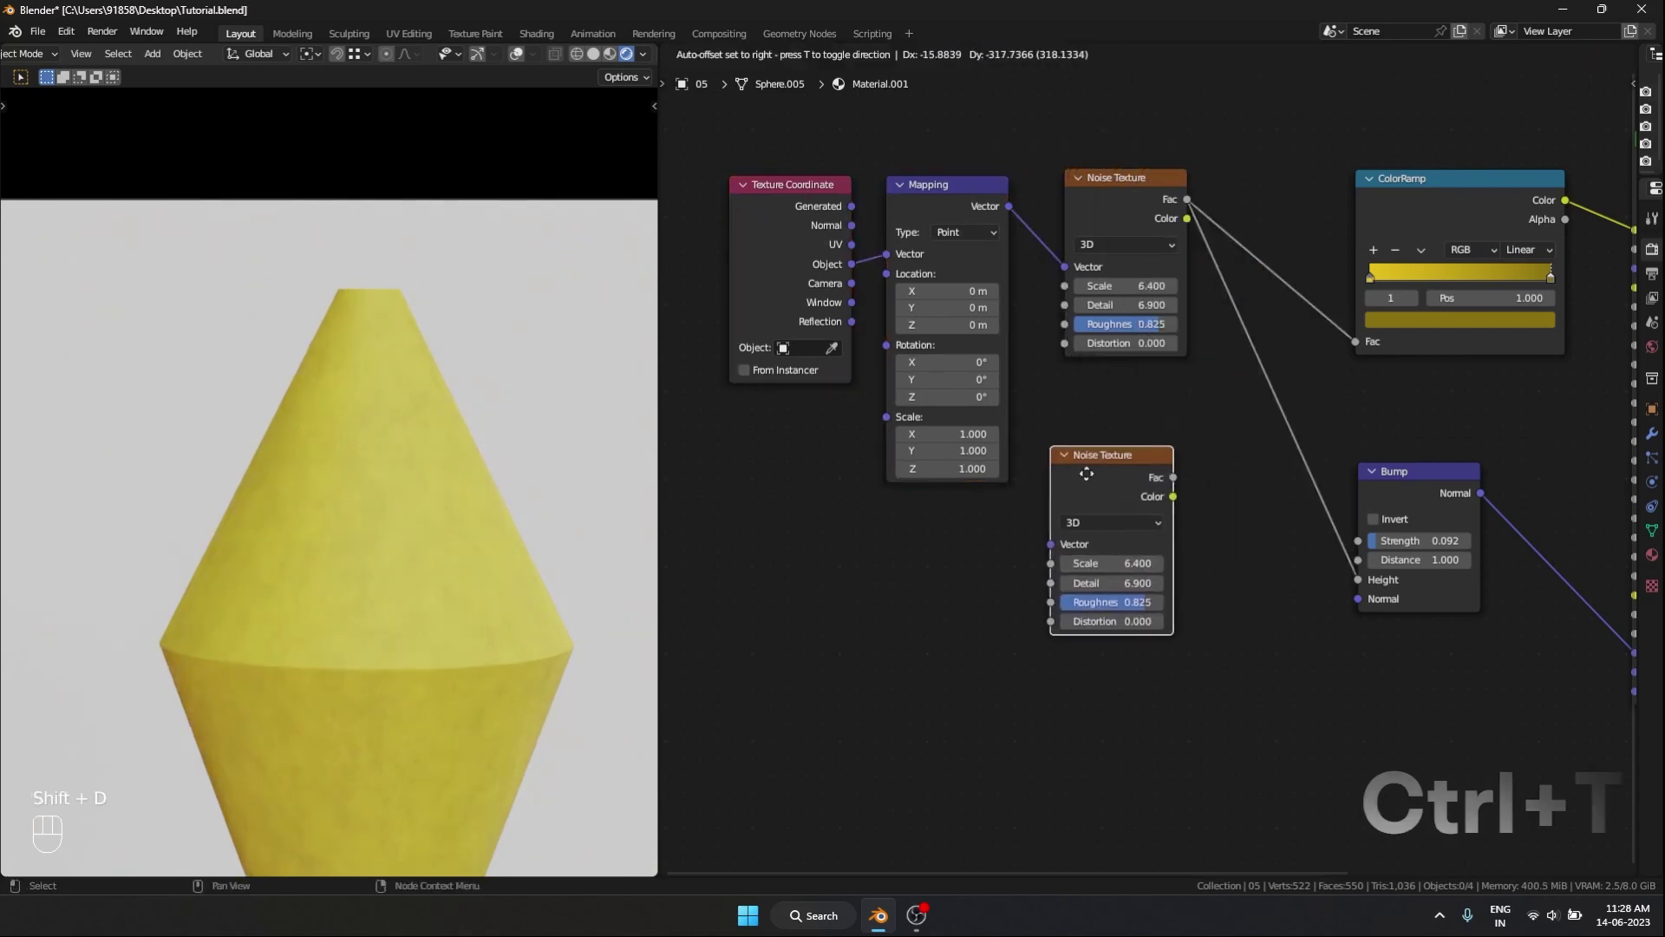
pyautogui.click(1087, 474)
pyautogui.click(1128, 371)
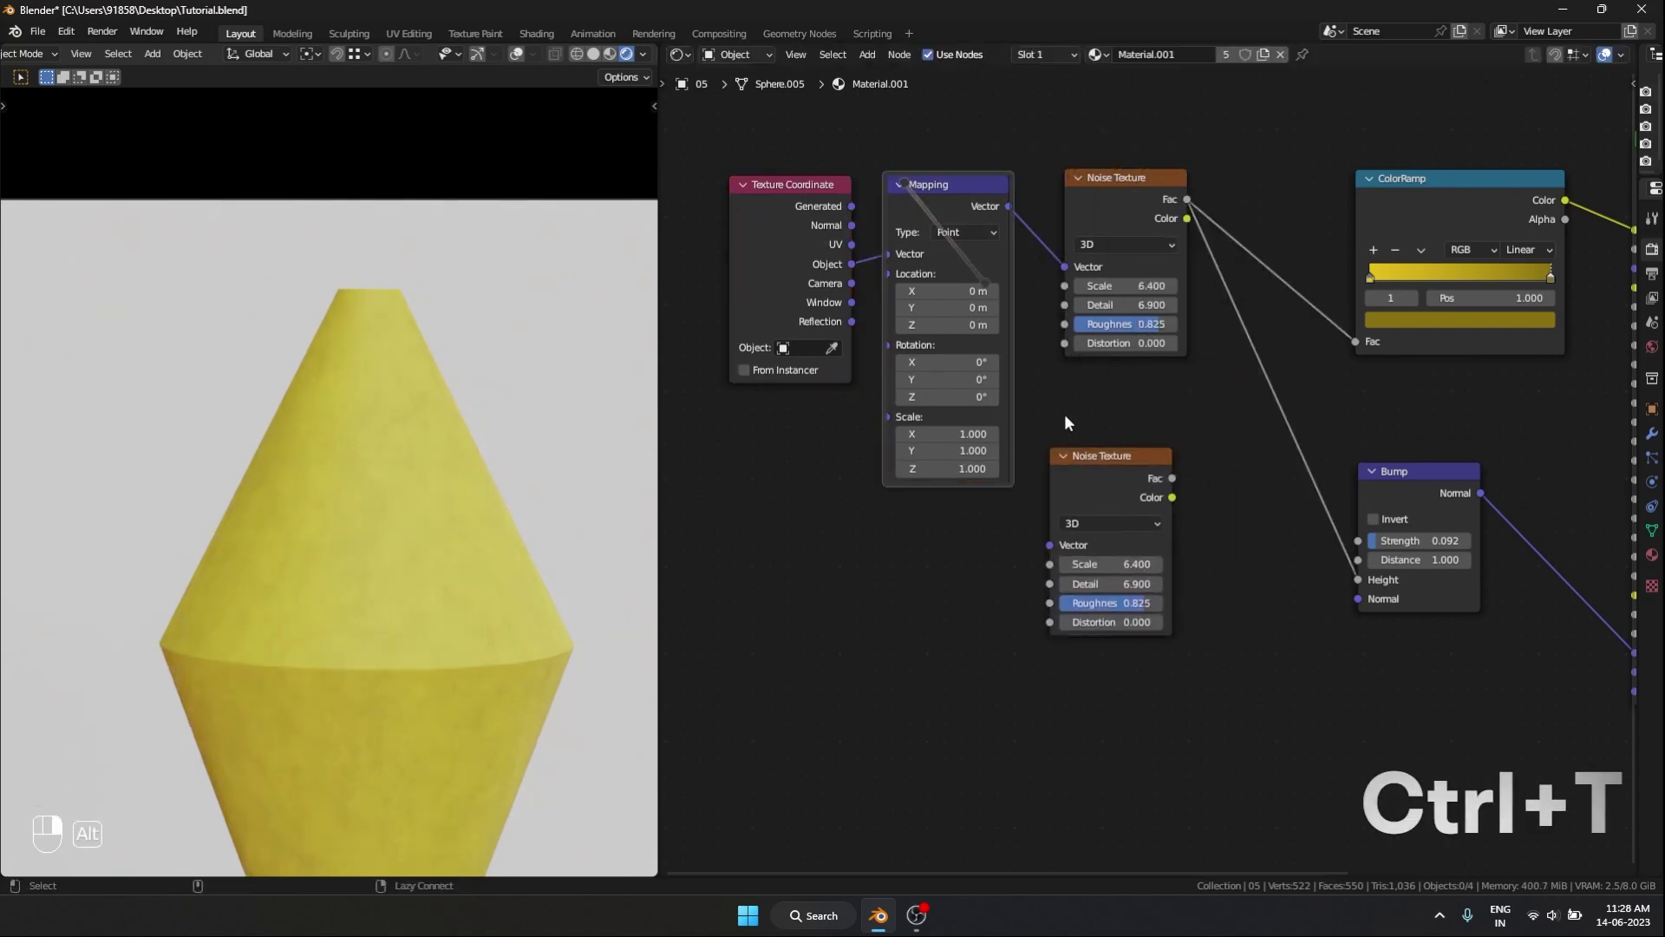
pyautogui.keyDown('alt'); pyautogui.moveTo(906, 202); pyautogui.dragTo(1105, 488, button='right'); pyautogui.keyUp('alt')
pyautogui.scroll(3, 1104, 488)
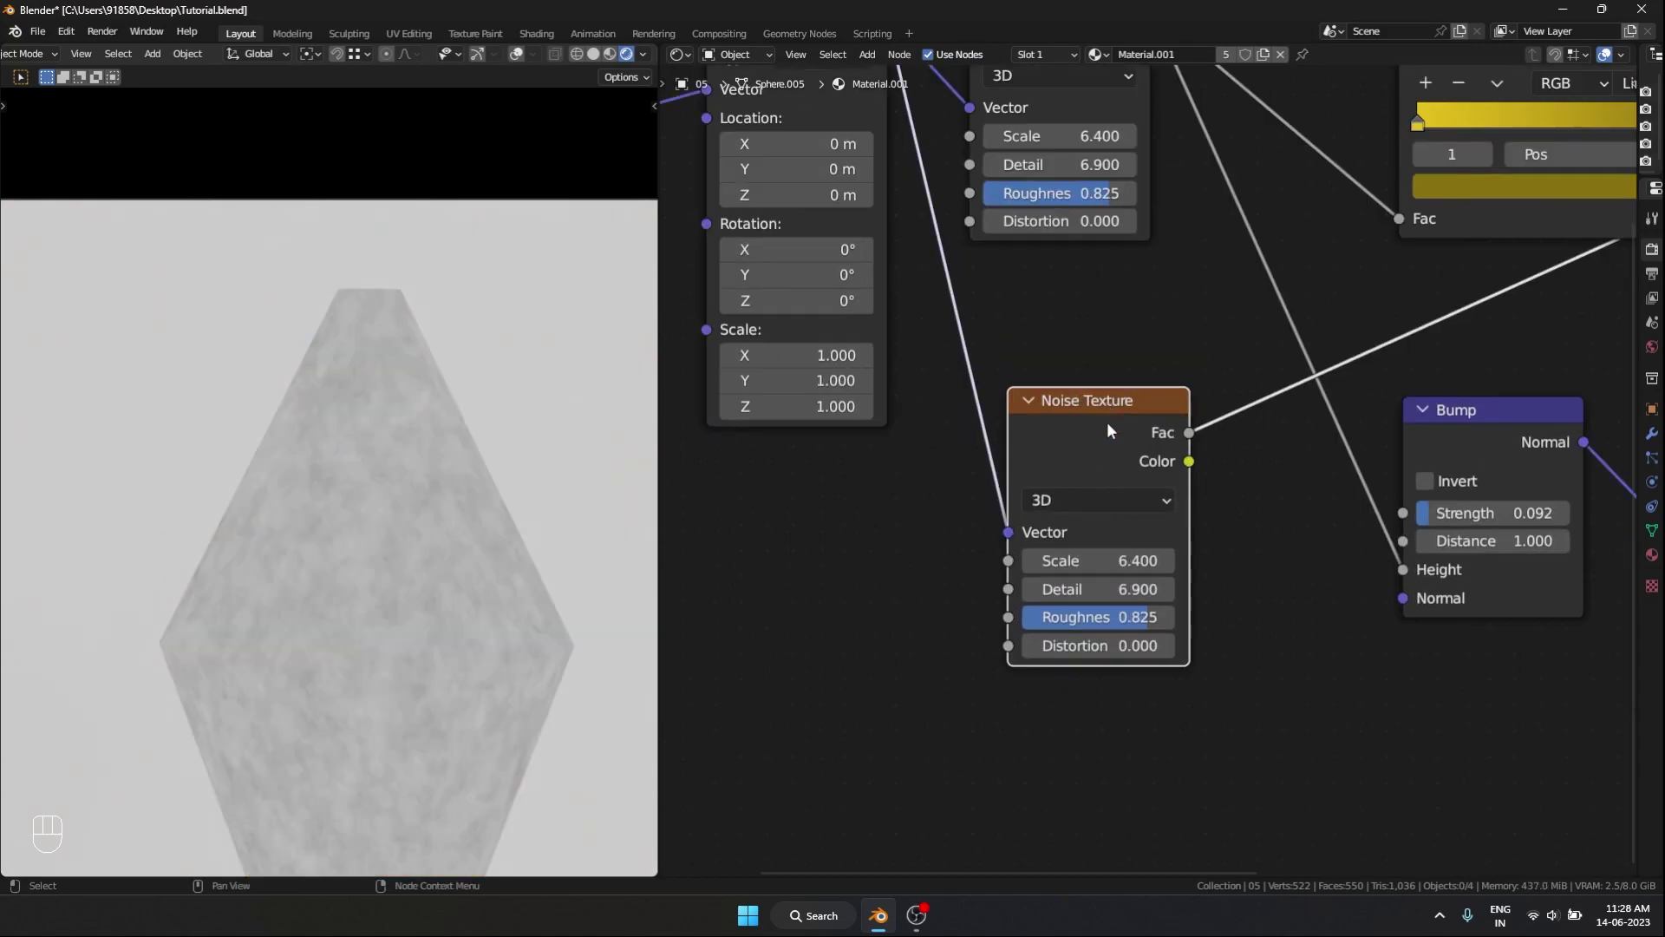
pyautogui.scroll(2, 1106, 423)
pyautogui.moveTo(1037, 488)
pyautogui.mouseDown()
pyautogui.moveTo(990, 488)
pyautogui.moveTo(911, 452)
pyautogui.mouseUp()
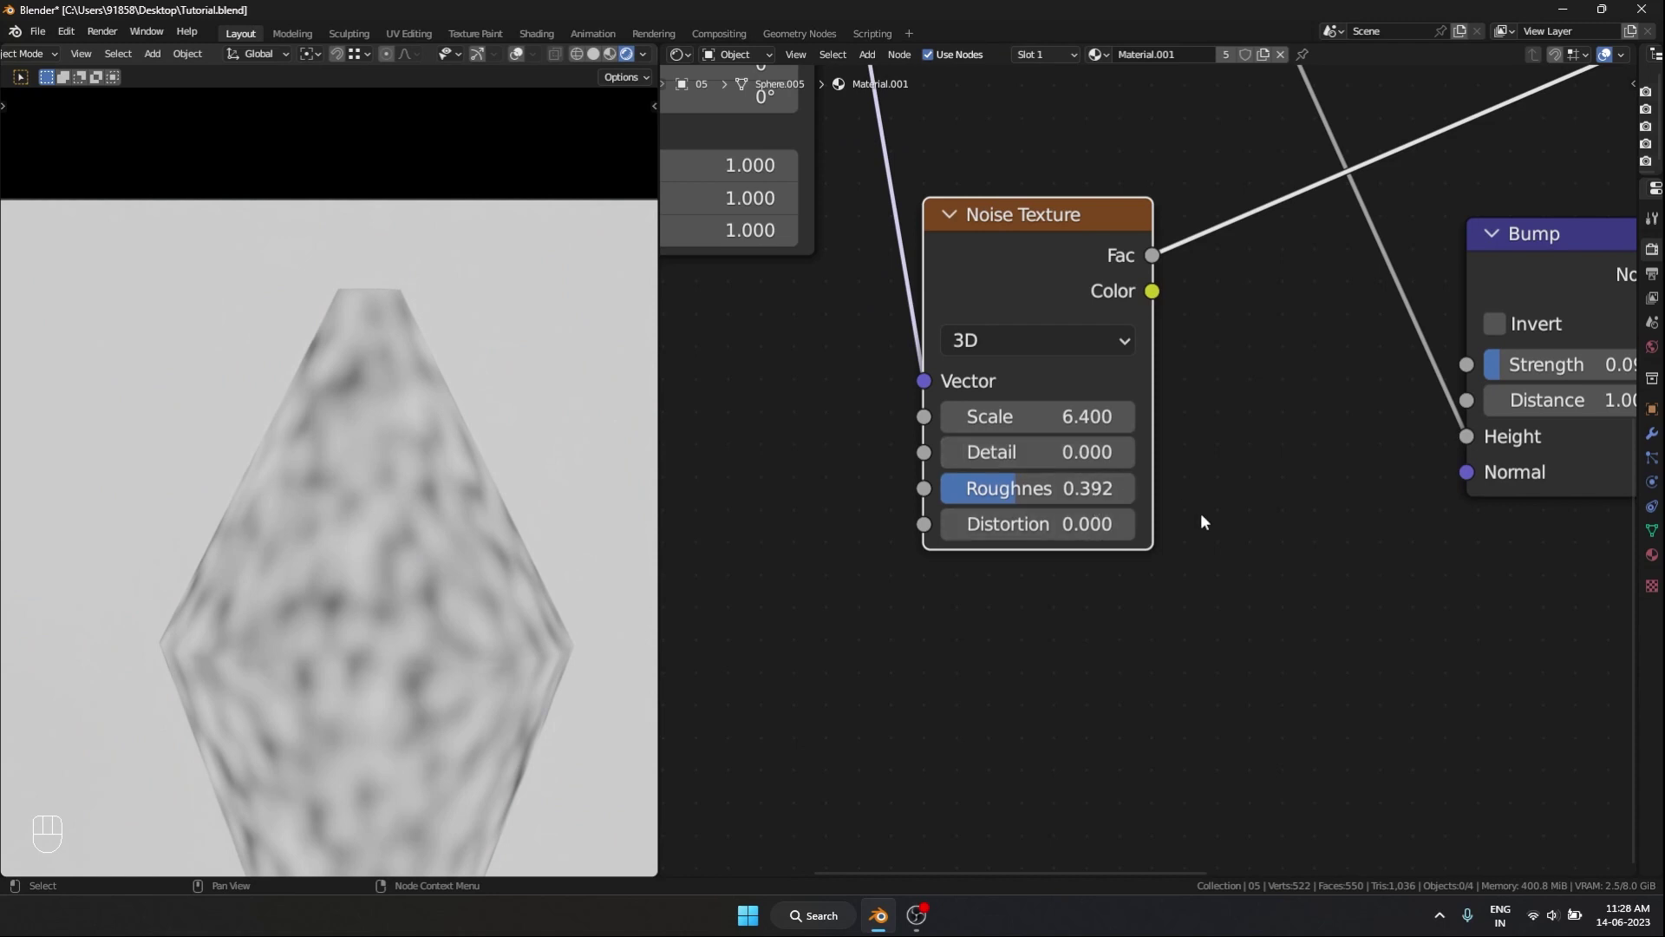
pyautogui.scroll(-2, 1202, 514)
# - Insert a sharp black-white ColorRamp after the new noise and set its Scale to 9.5
pyautogui.hotkey('shift', 'a')
pyautogui.write('c')
pyautogui.click(1135, 457)
pyautogui.click(1172, 377)
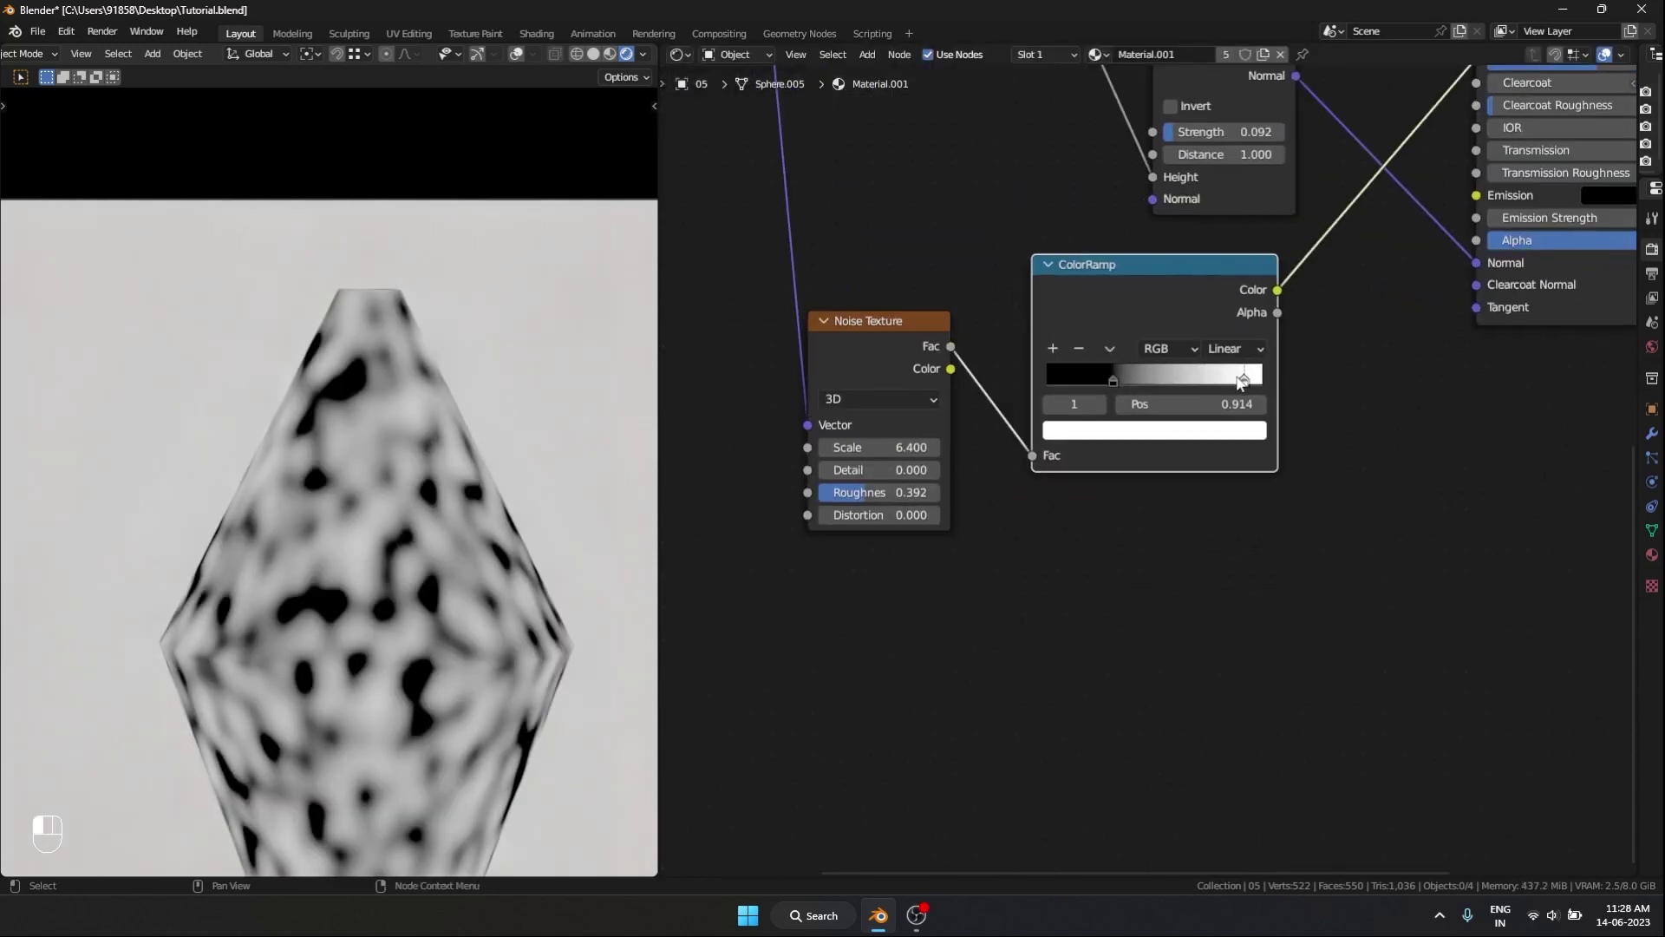
pyautogui.moveTo(1236, 376); pyautogui.dragTo(1107, 381)
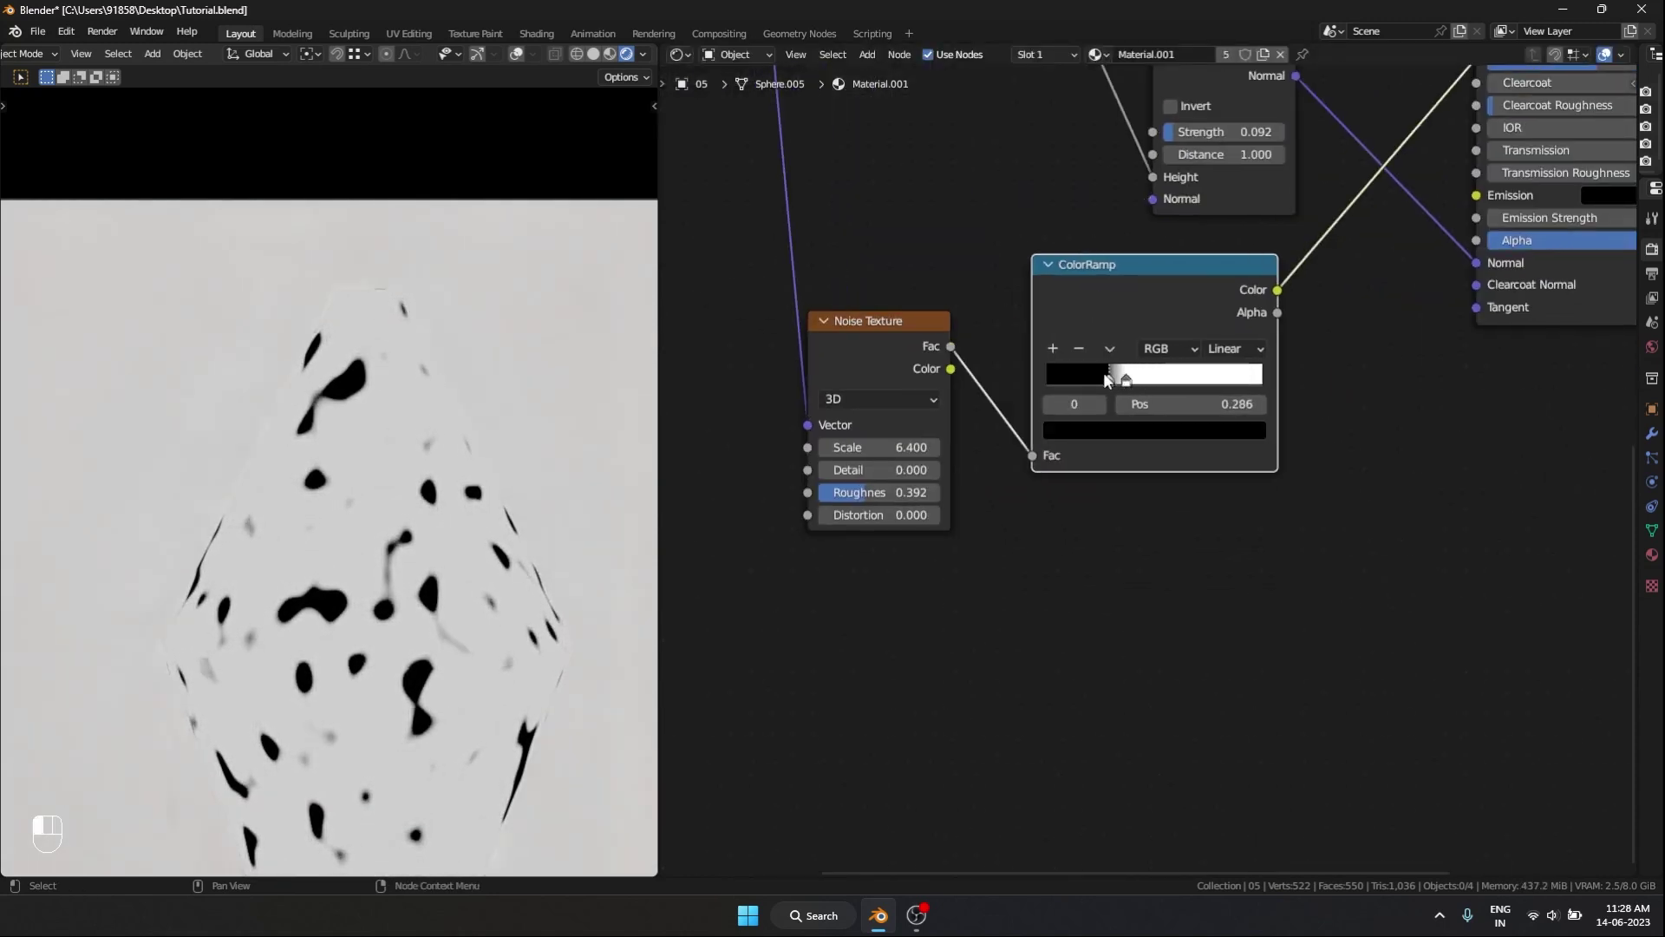
pyautogui.moveTo(911, 446)
pyautogui.mouseDown()
pyautogui.moveTo(989, 446)
pyautogui.moveTo(950, 446)
pyautogui.mouseUp()
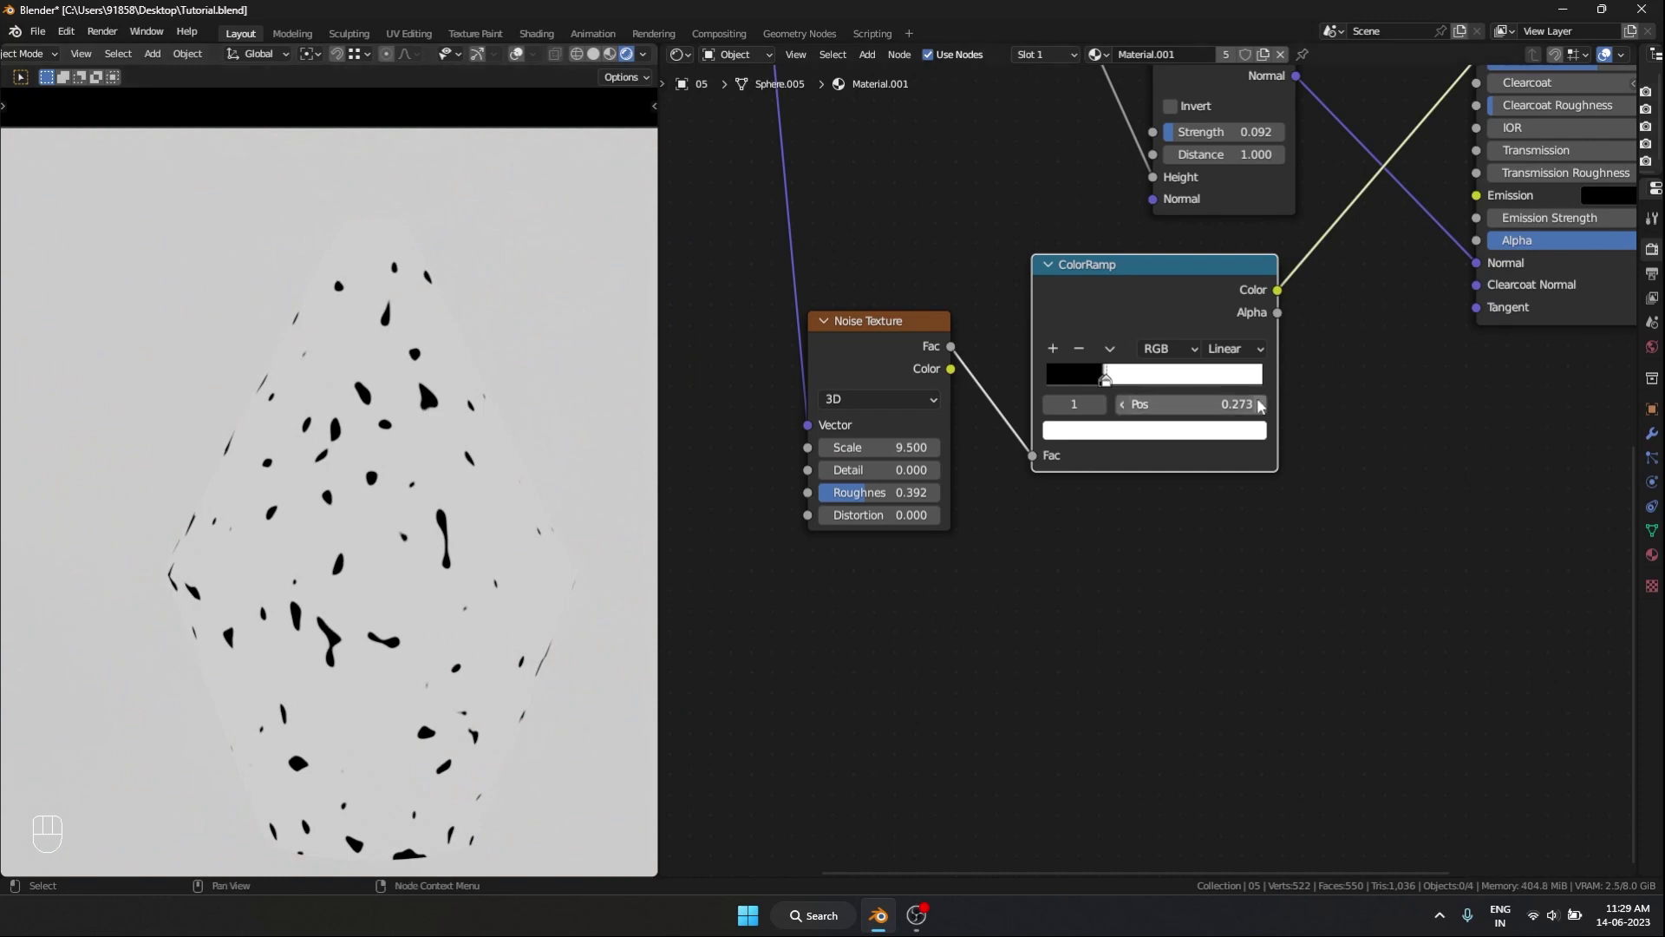
pyautogui.scroll(-2, 1191, 188)
# - Insert a duplicate Bump node on the Normal link, fed by the speckle ramp, with Strength 1.0
pyautogui.moveTo(1191, 188); pyautogui.dragTo(1145, 193)
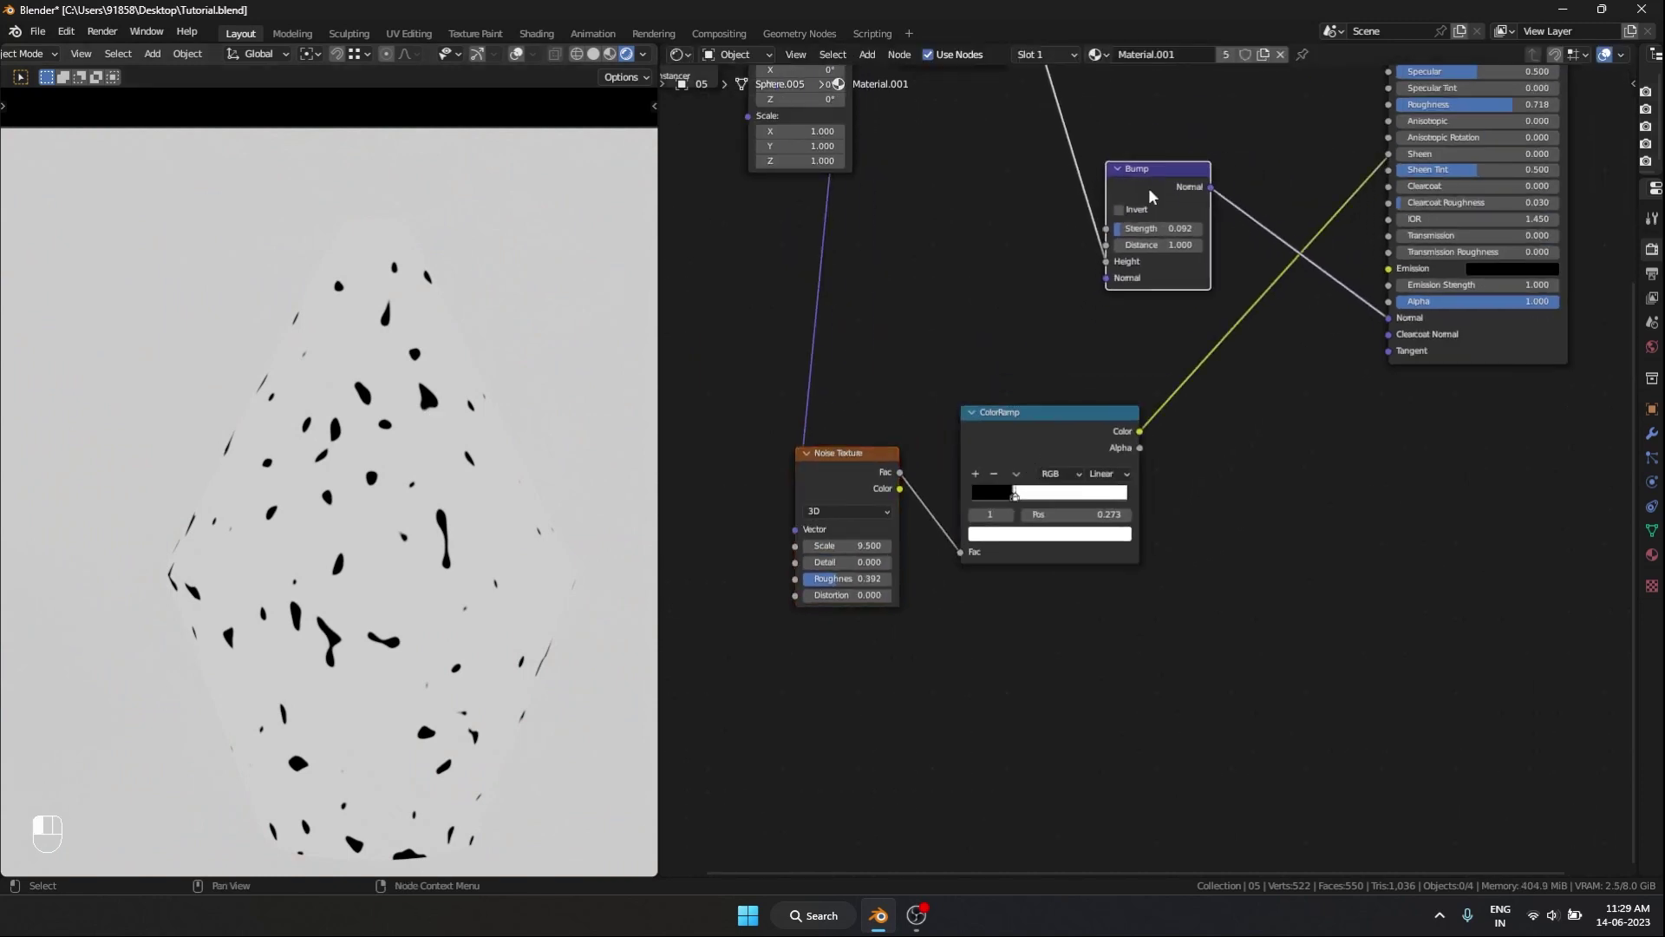
pyautogui.hotkey('shift', 'd')
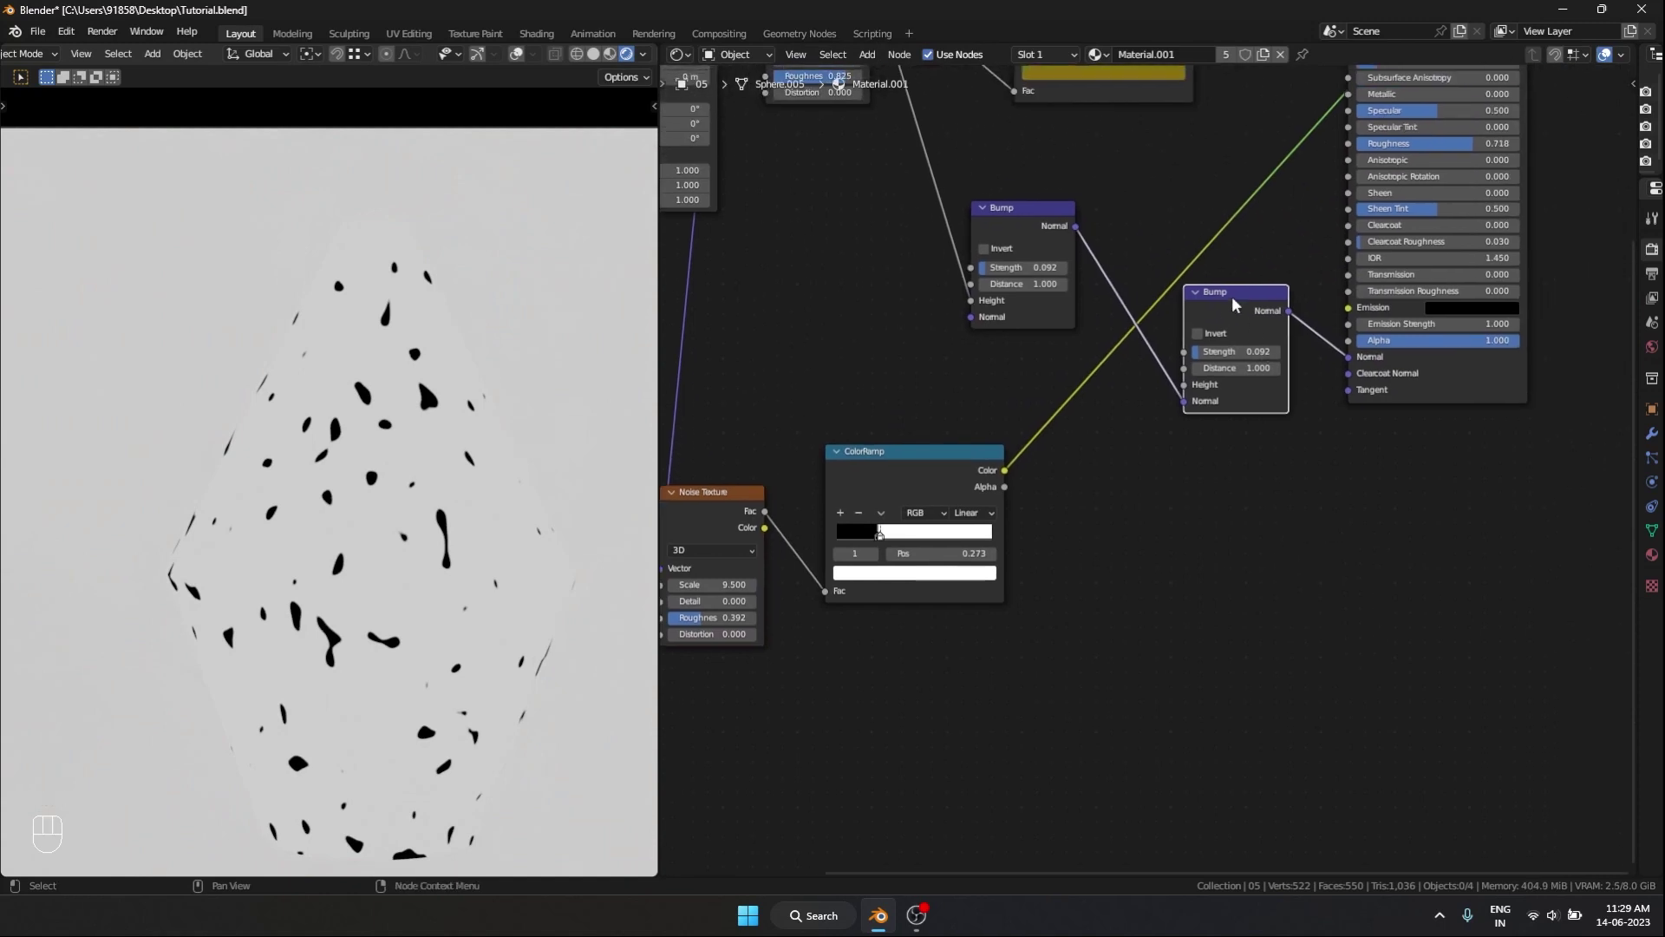
pyautogui.click(1231, 354)
pyautogui.moveTo(1018, 467); pyautogui.dragTo(1131, 253)
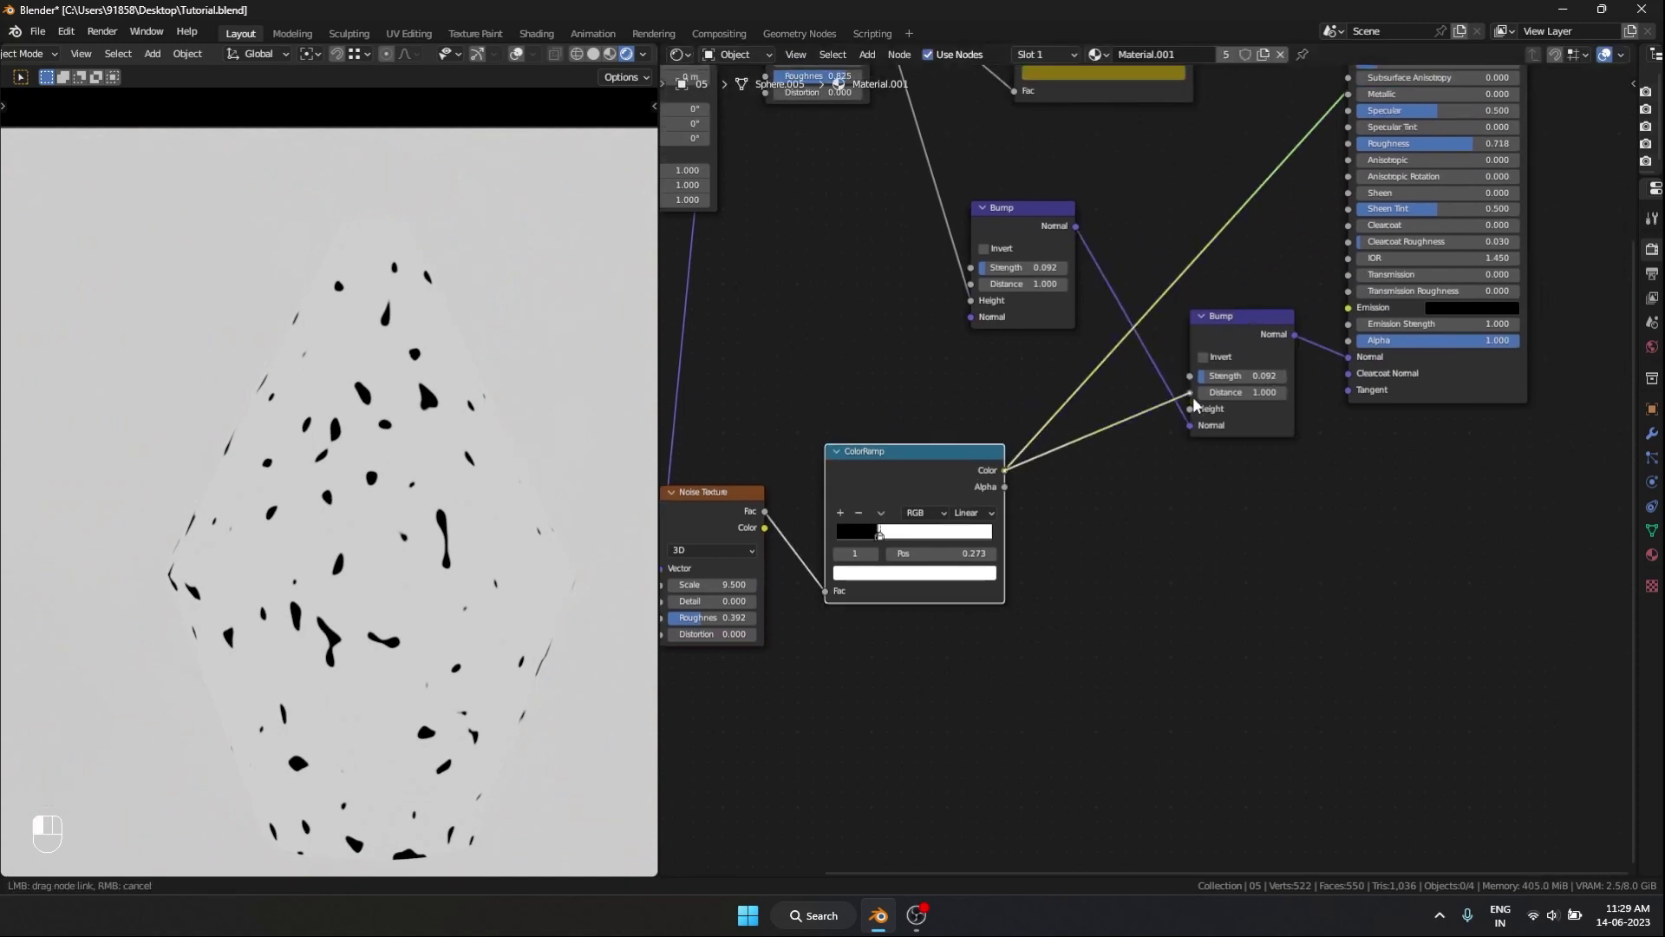
pyautogui.moveTo(1198, 400); pyautogui.dragTo(1194, 408)
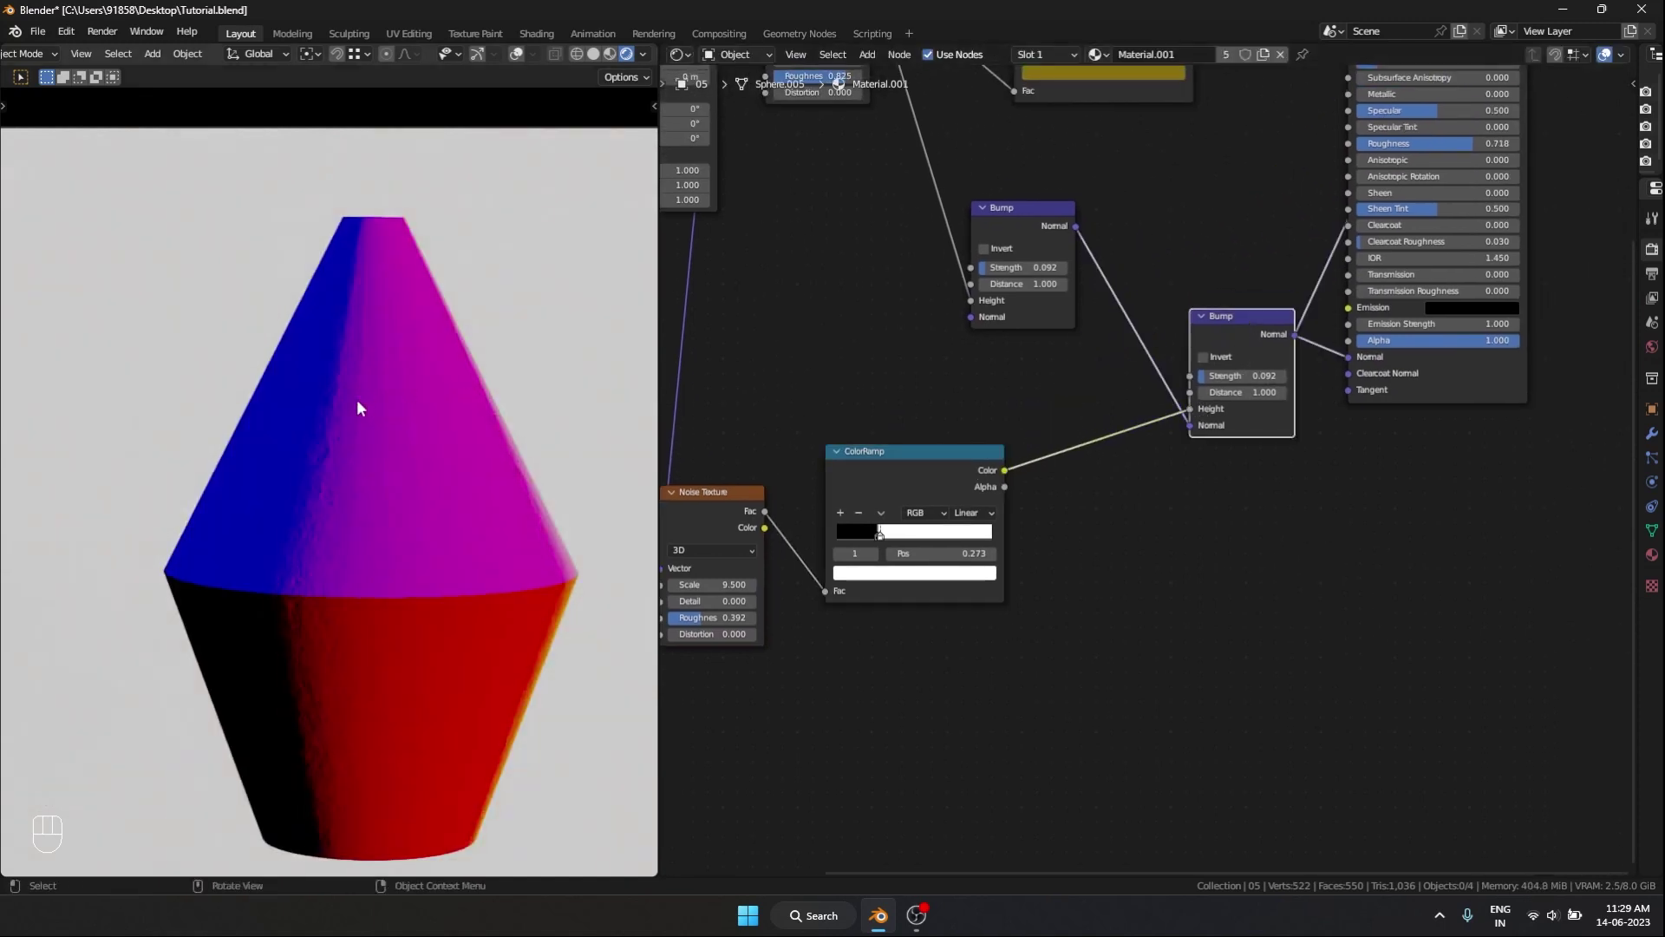
pyautogui.scroll(5, 359, 410)
pyautogui.moveTo(1210, 377)
pyautogui.mouseDown()
pyautogui.moveTo(1249, 377)
pyautogui.moveTo(1221, 376)
pyautogui.mouseUp()
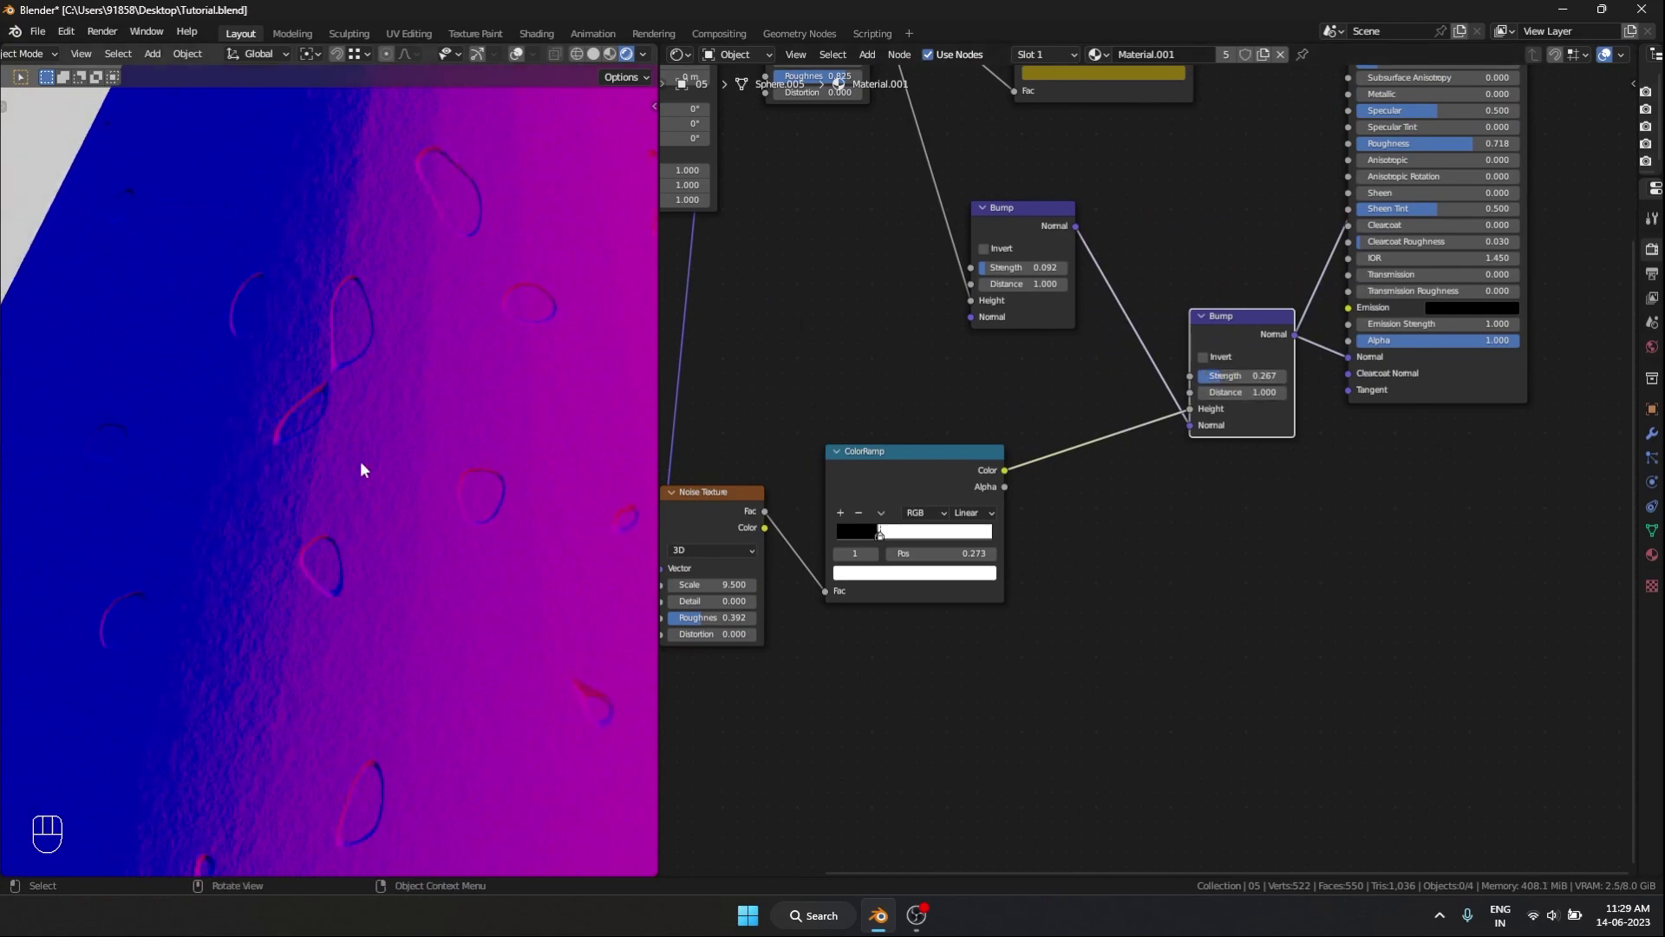
pyautogui.scroll(-5, 361, 461)
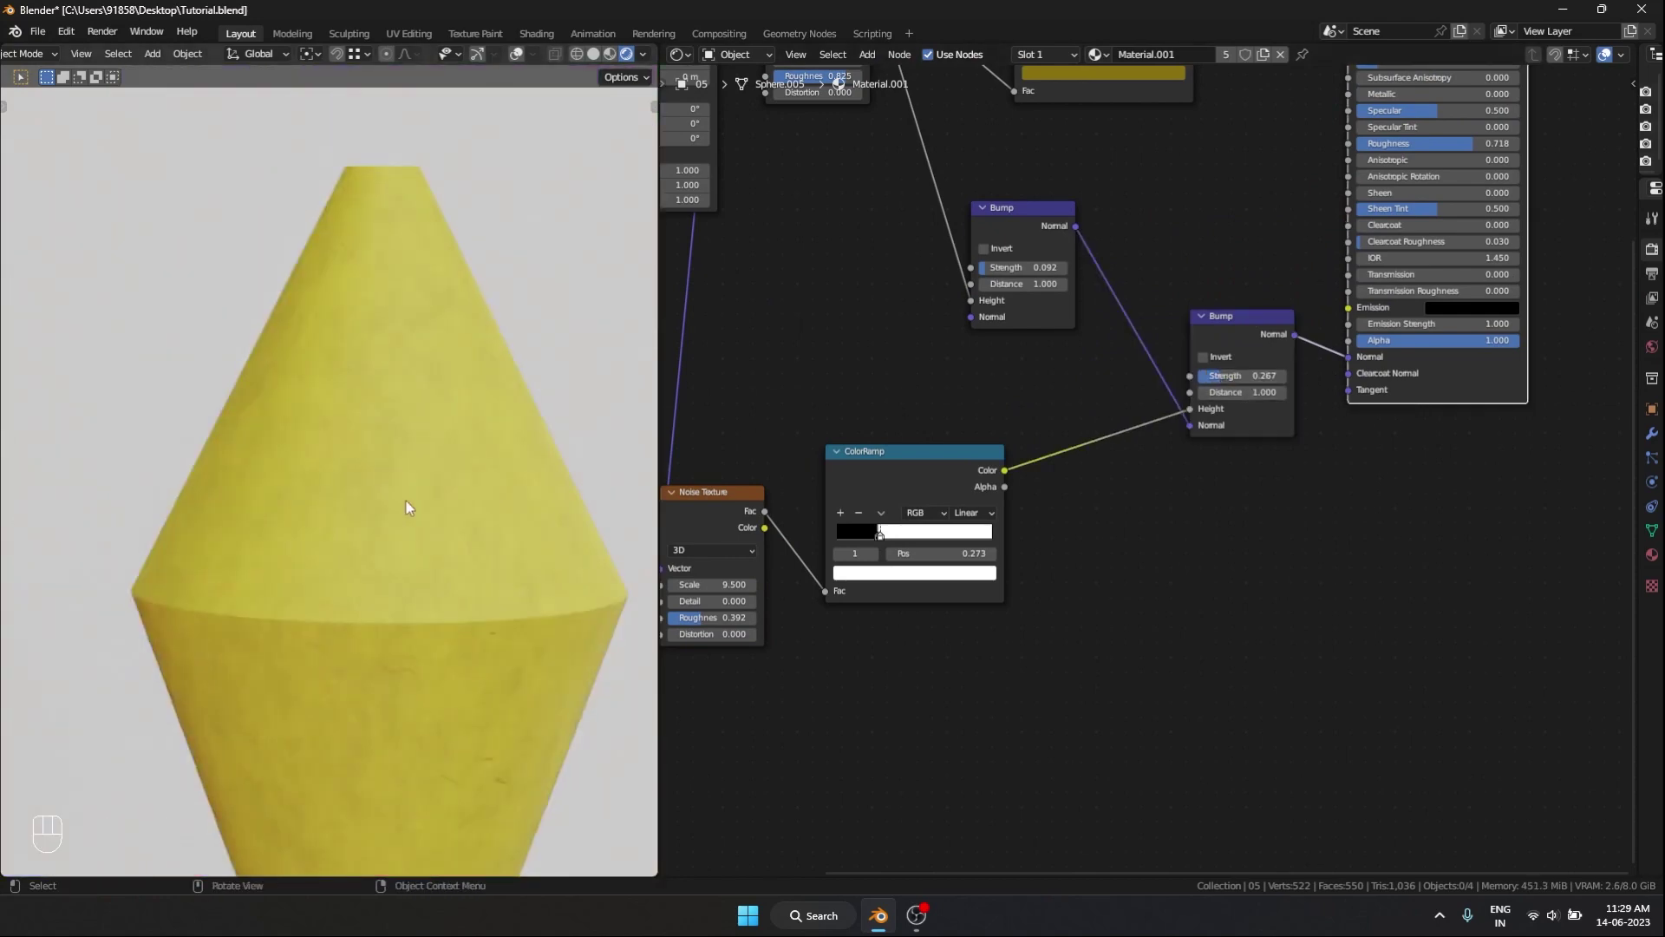
pyautogui.moveTo(1221, 378); pyautogui.dragTo(1288, 378)
pyautogui.scroll(-2, 430, 707)
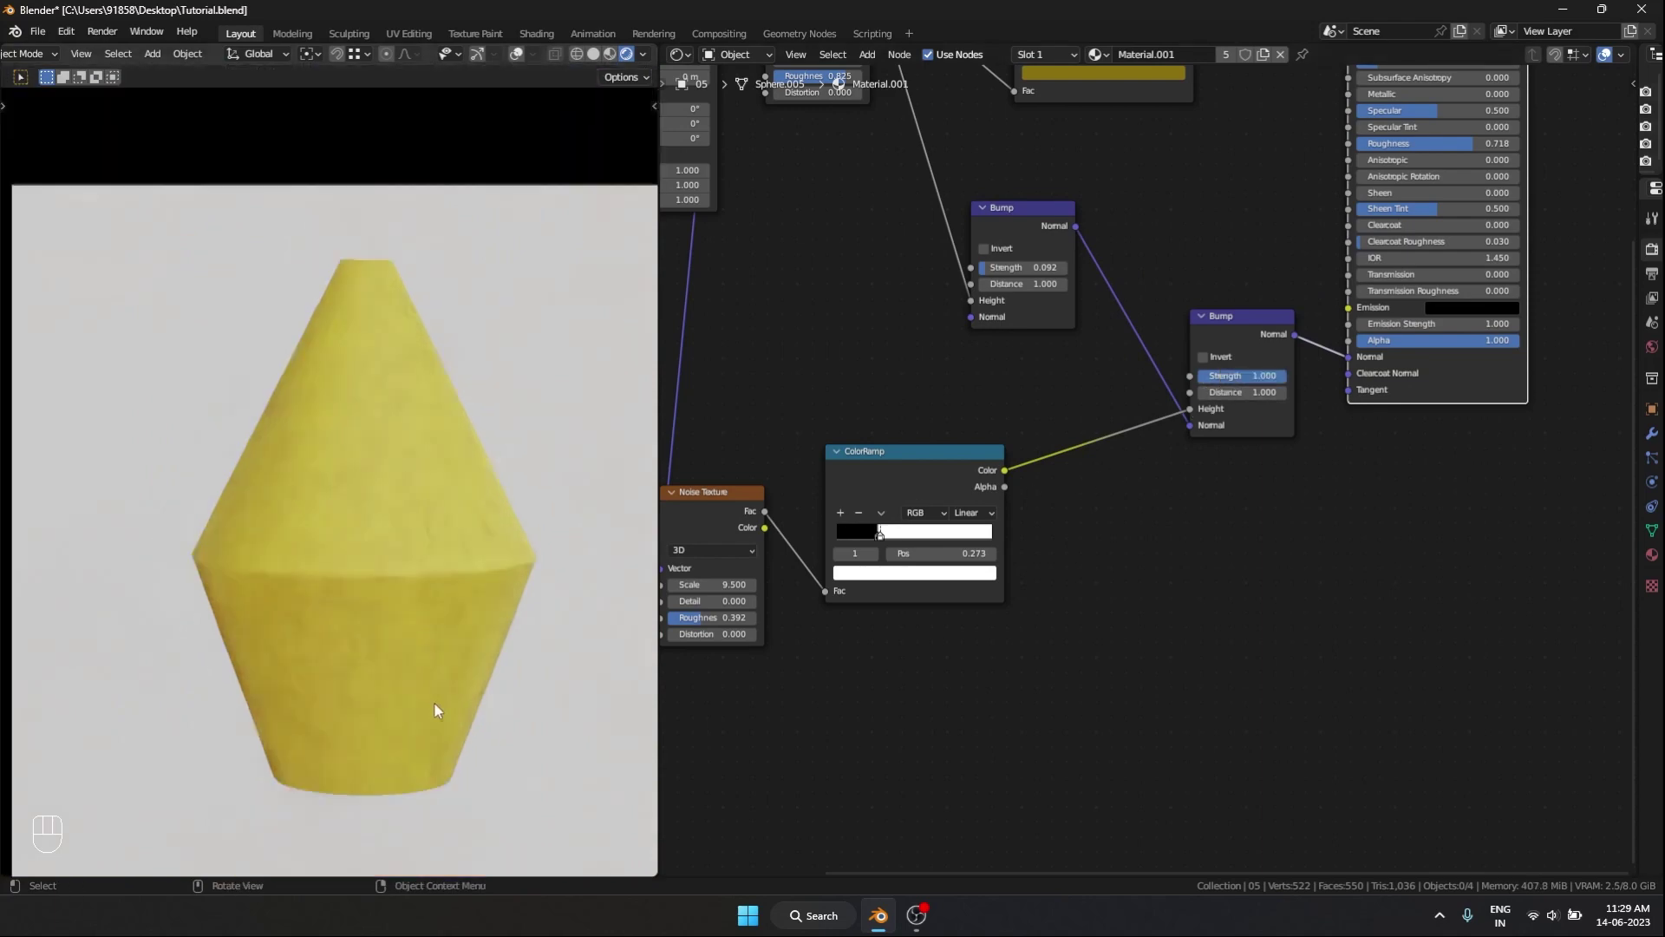
pyautogui.scroll(4, 982, 621)
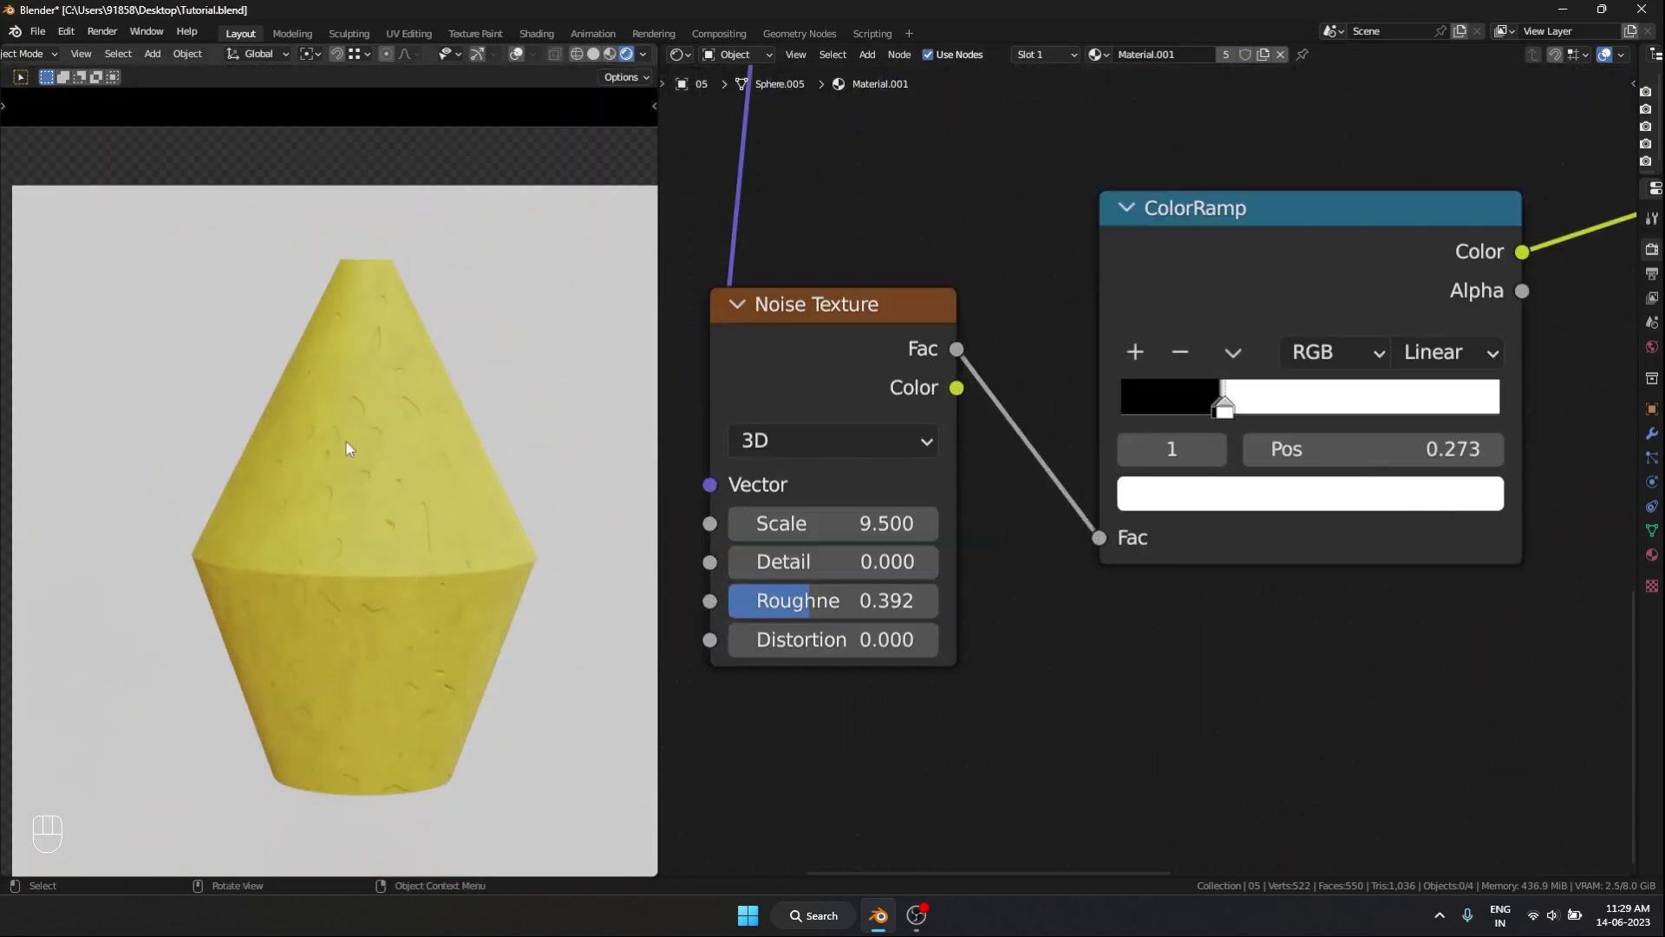
pyautogui.scroll(3, 346, 446)
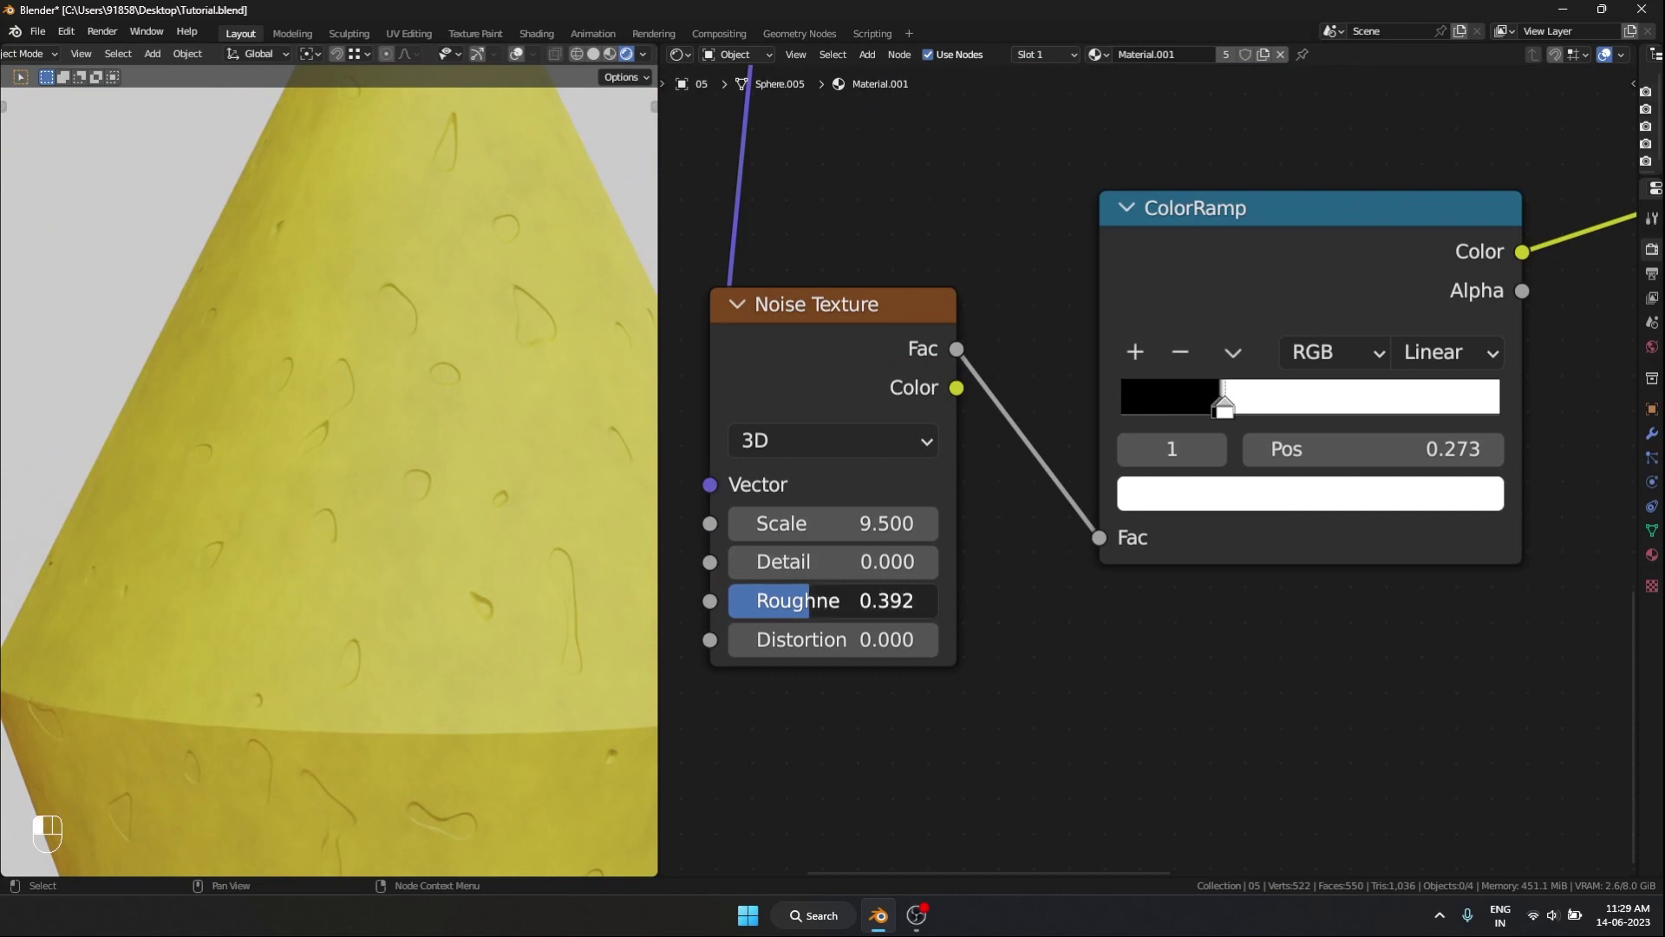
# - Raise the dent noise roughness to 0.658, move the black ramp stop to 0.318, and preview
pyautogui.moveTo(800, 599)
pyautogui.mouseDown()
pyautogui.moveTo(884, 562)
pyautogui.moveTo(866, 562)
pyautogui.moveTo(885, 523)
pyautogui.moveTo(866, 523)
pyautogui.mouseUp()
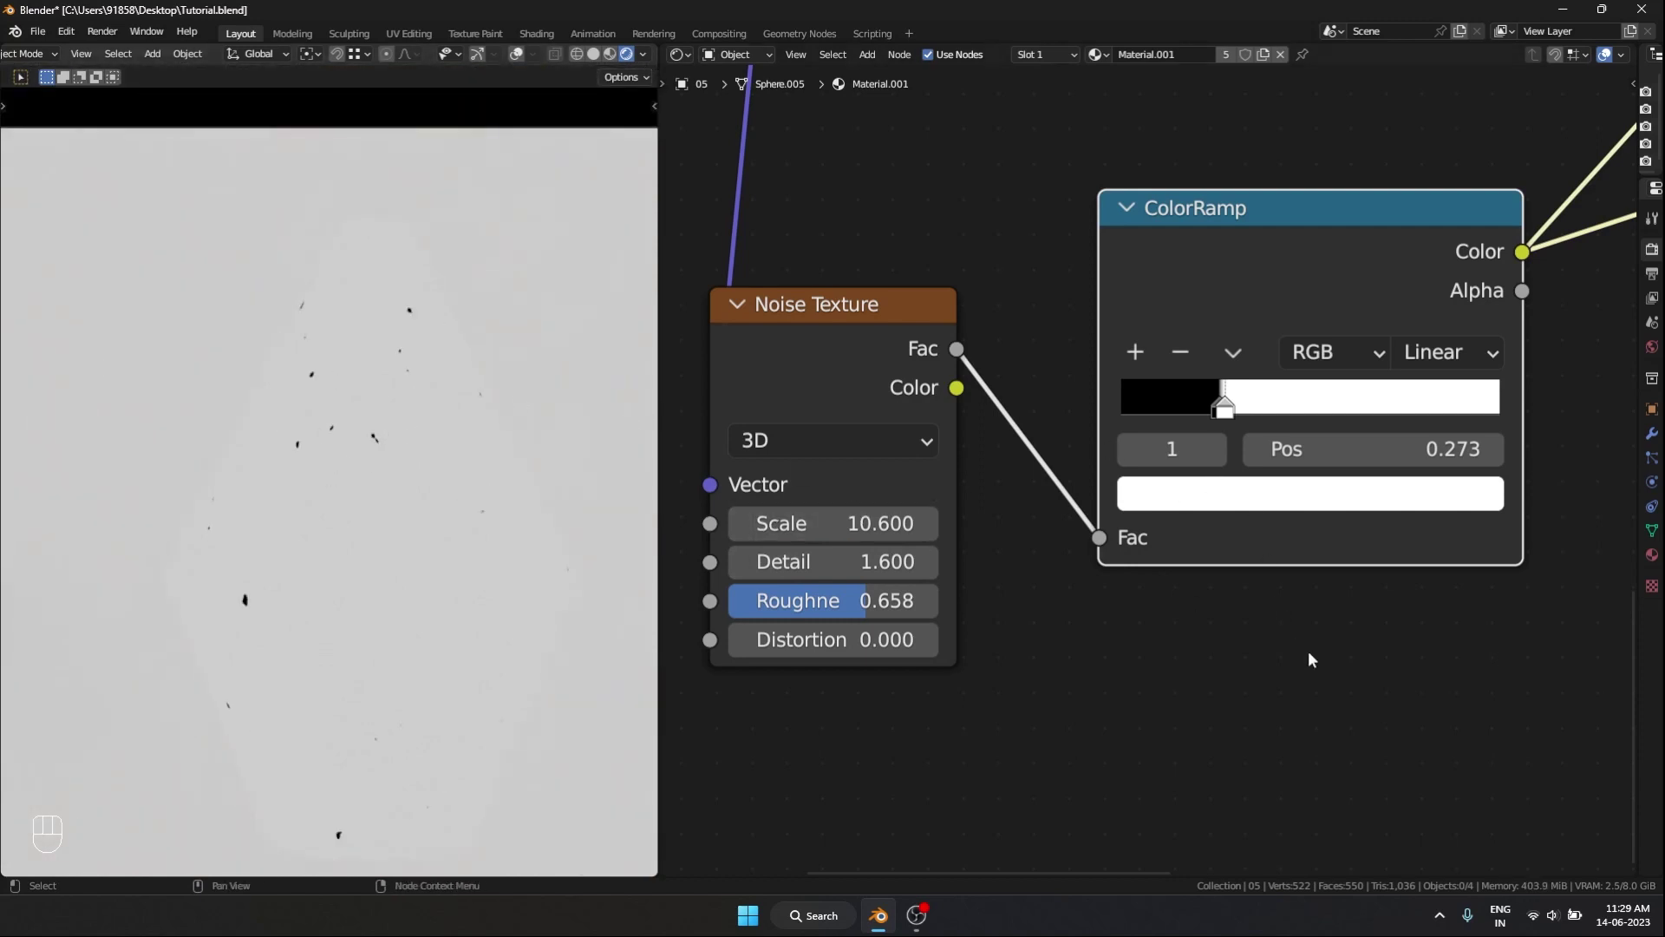
pyautogui.moveTo(1325, 651); pyautogui.dragTo(1225, 664, button='middle')
pyautogui.moveTo(1126, 420); pyautogui.dragTo(1158, 425)
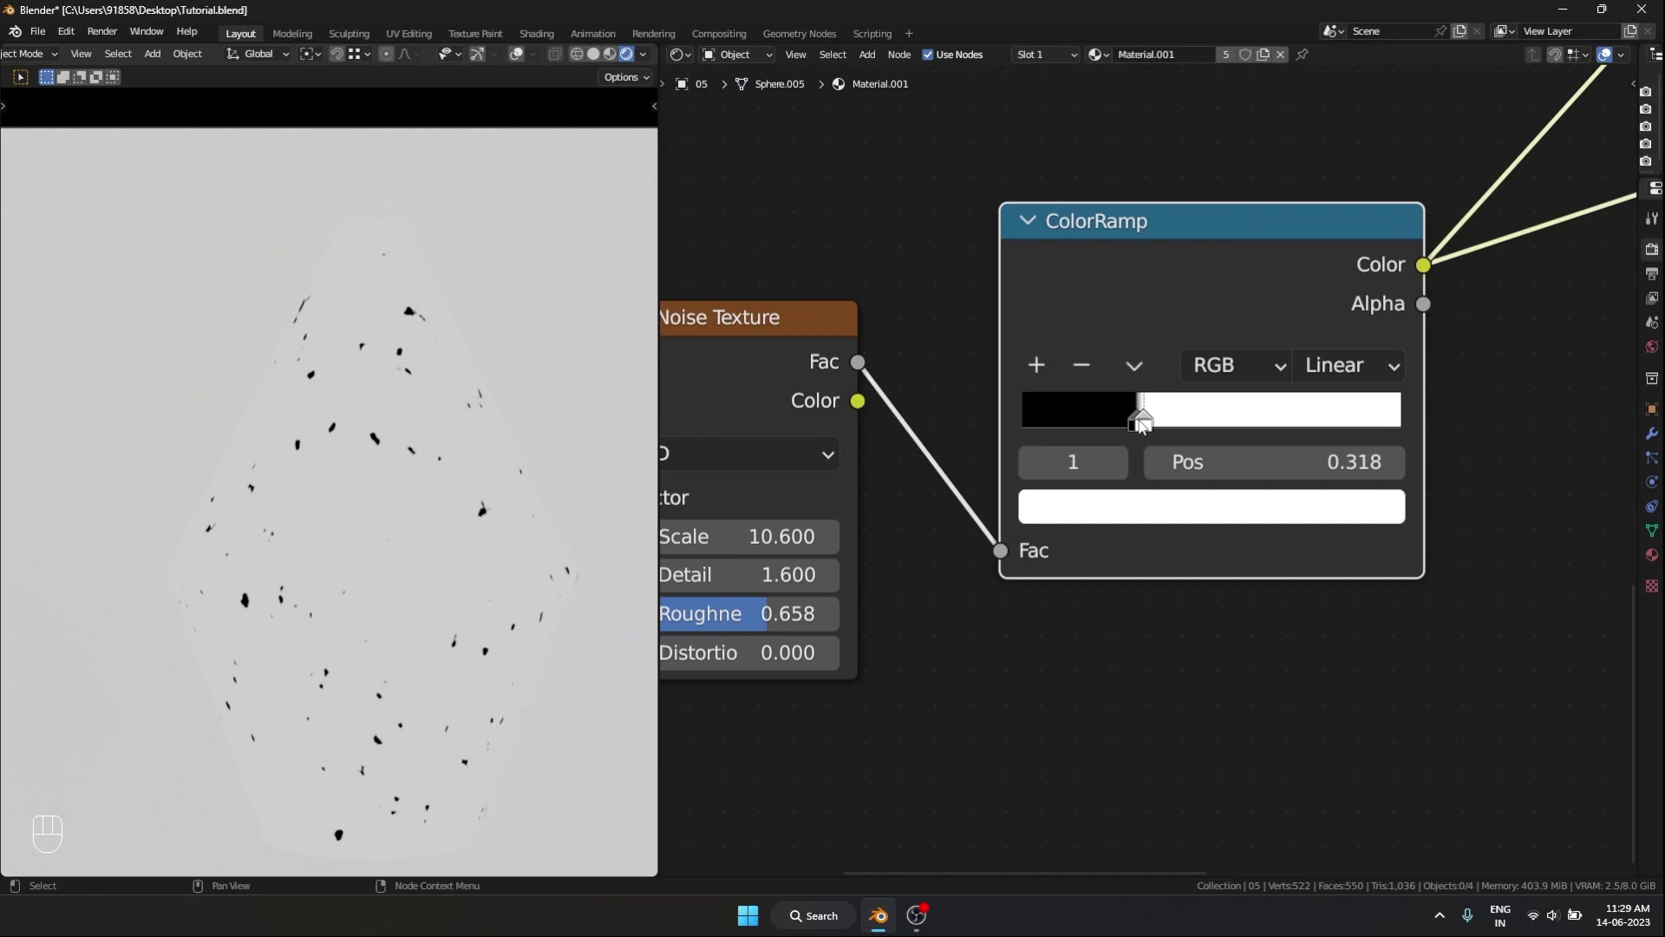
pyautogui.scroll(-3, 1142, 420)
pyautogui.moveTo(972, 568); pyautogui.dragTo(1176, 573, button='middle')
pyautogui.scroll(2, 1170, 537)
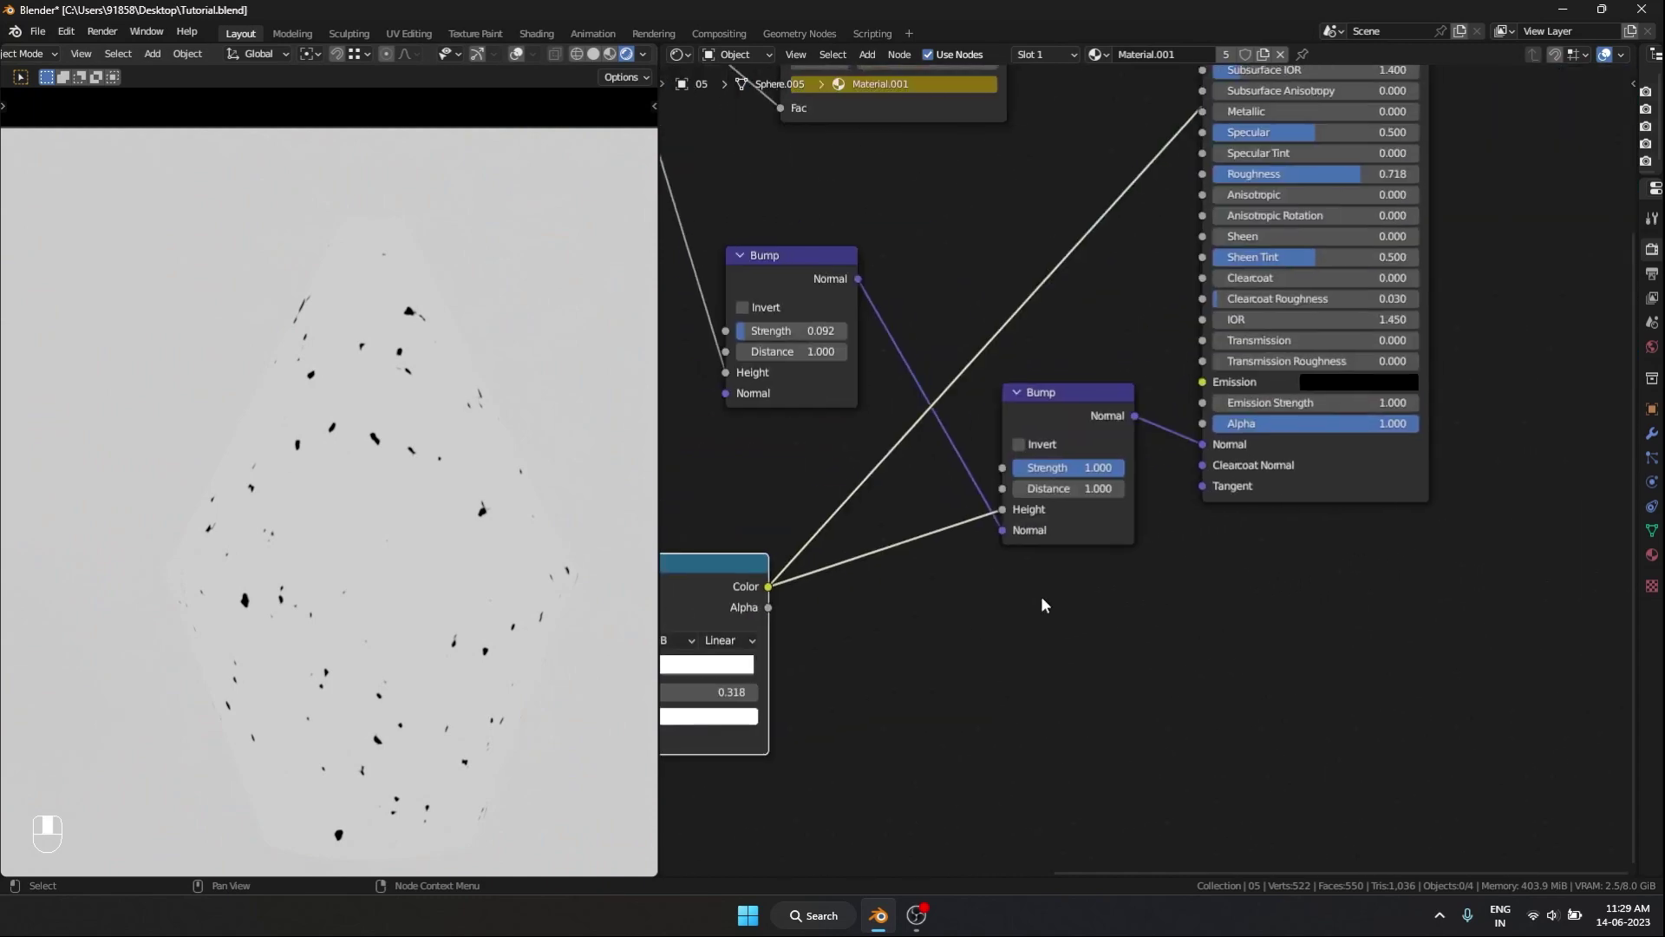
pyautogui.hotkey('shift', 'space')
pyautogui.hotkey('shift', 'space')
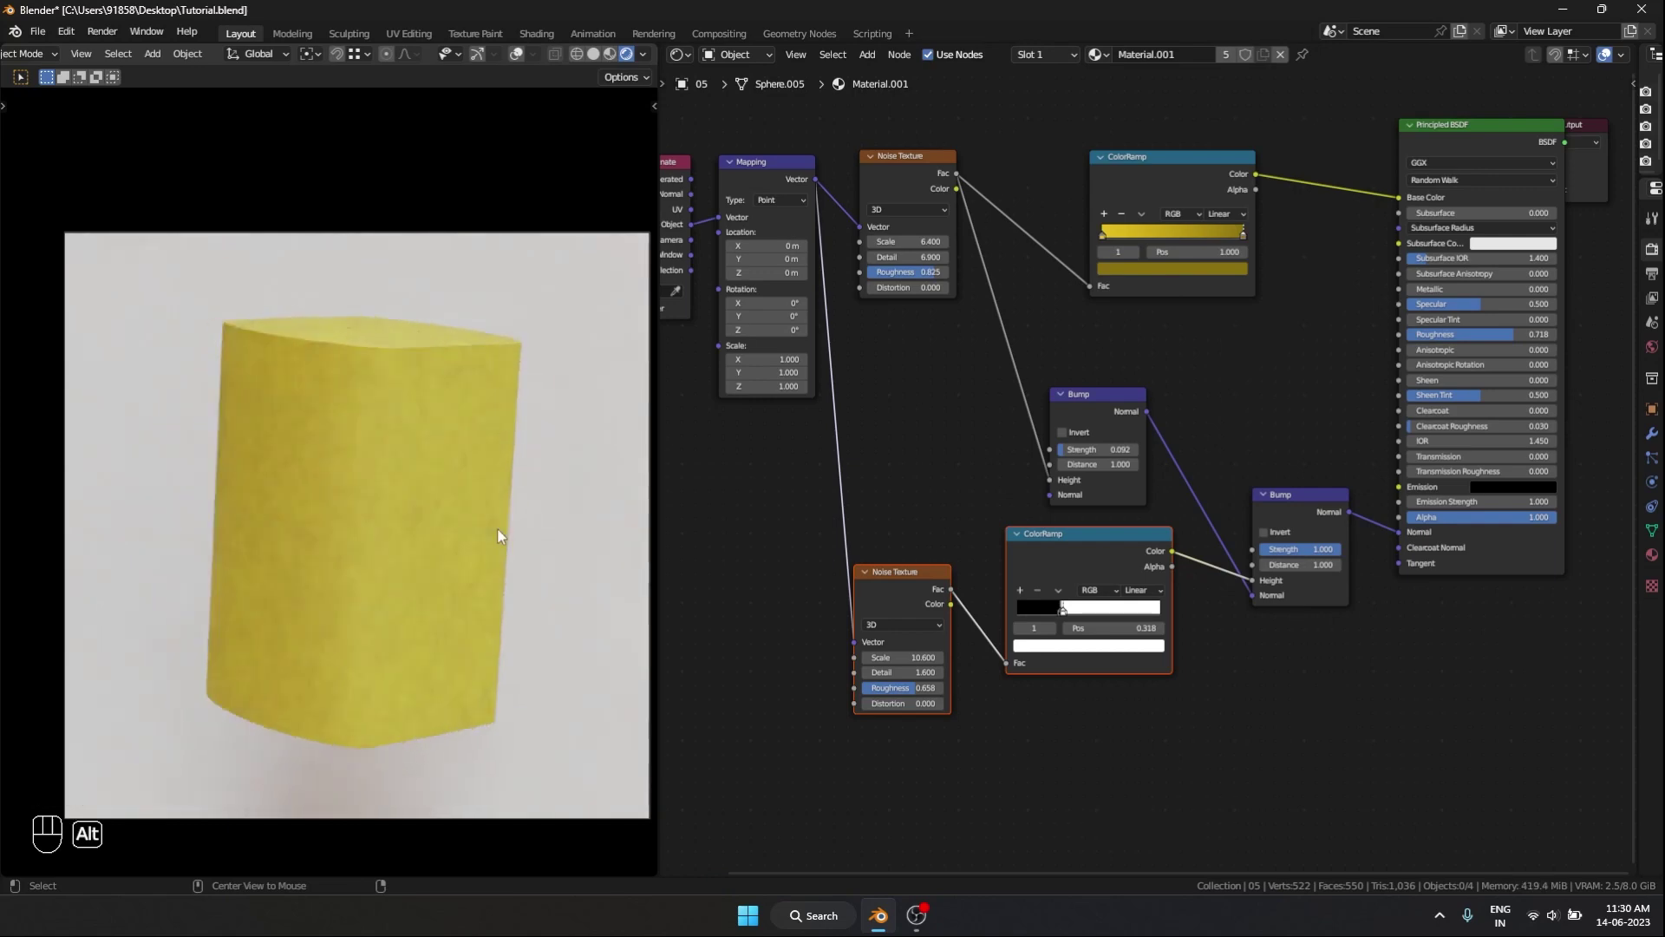
pyautogui.scroll(-1, 1204, 249)
pyautogui.scroll(1, 1026, 220)
# - Spread the Bump, Principled BSDF and Material Output nodes apart to tidy the layout
pyautogui.moveTo(1147, 446)
pyautogui.mouseDown()
pyautogui.moveTo(1320, 461)
pyautogui.moveTo(1332, 733)
pyautogui.mouseUp()
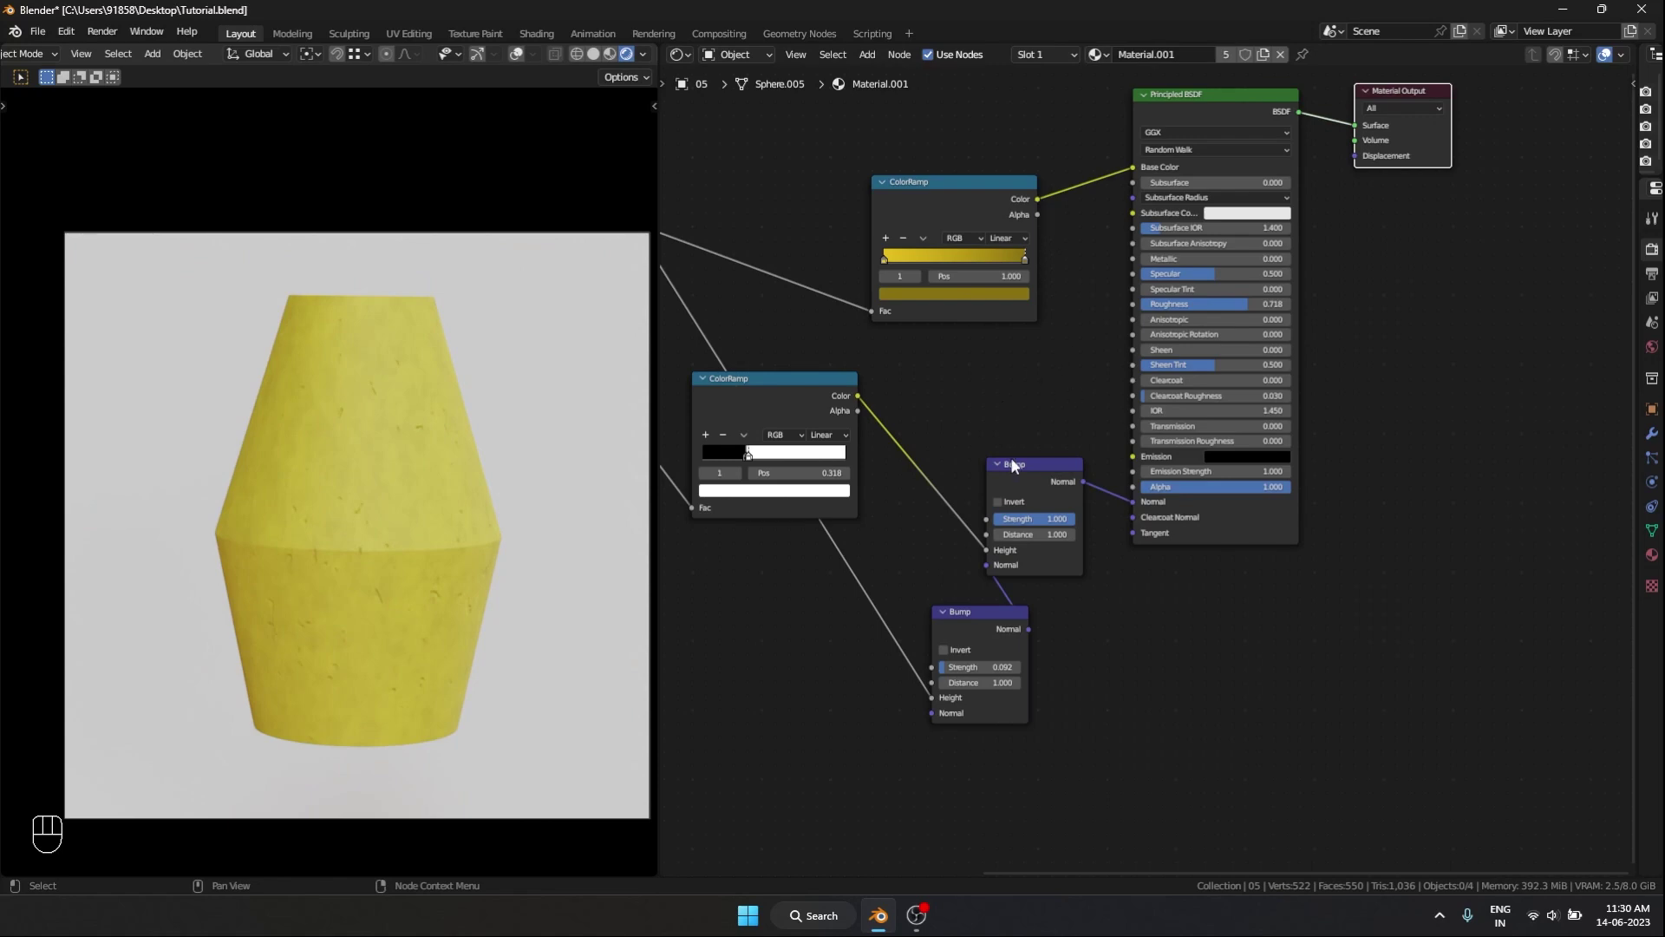
pyautogui.moveTo(1237, 551); pyautogui.dragTo(1431, 79)
pyautogui.moveTo(1223, 96); pyautogui.dragTo(1341, 117)
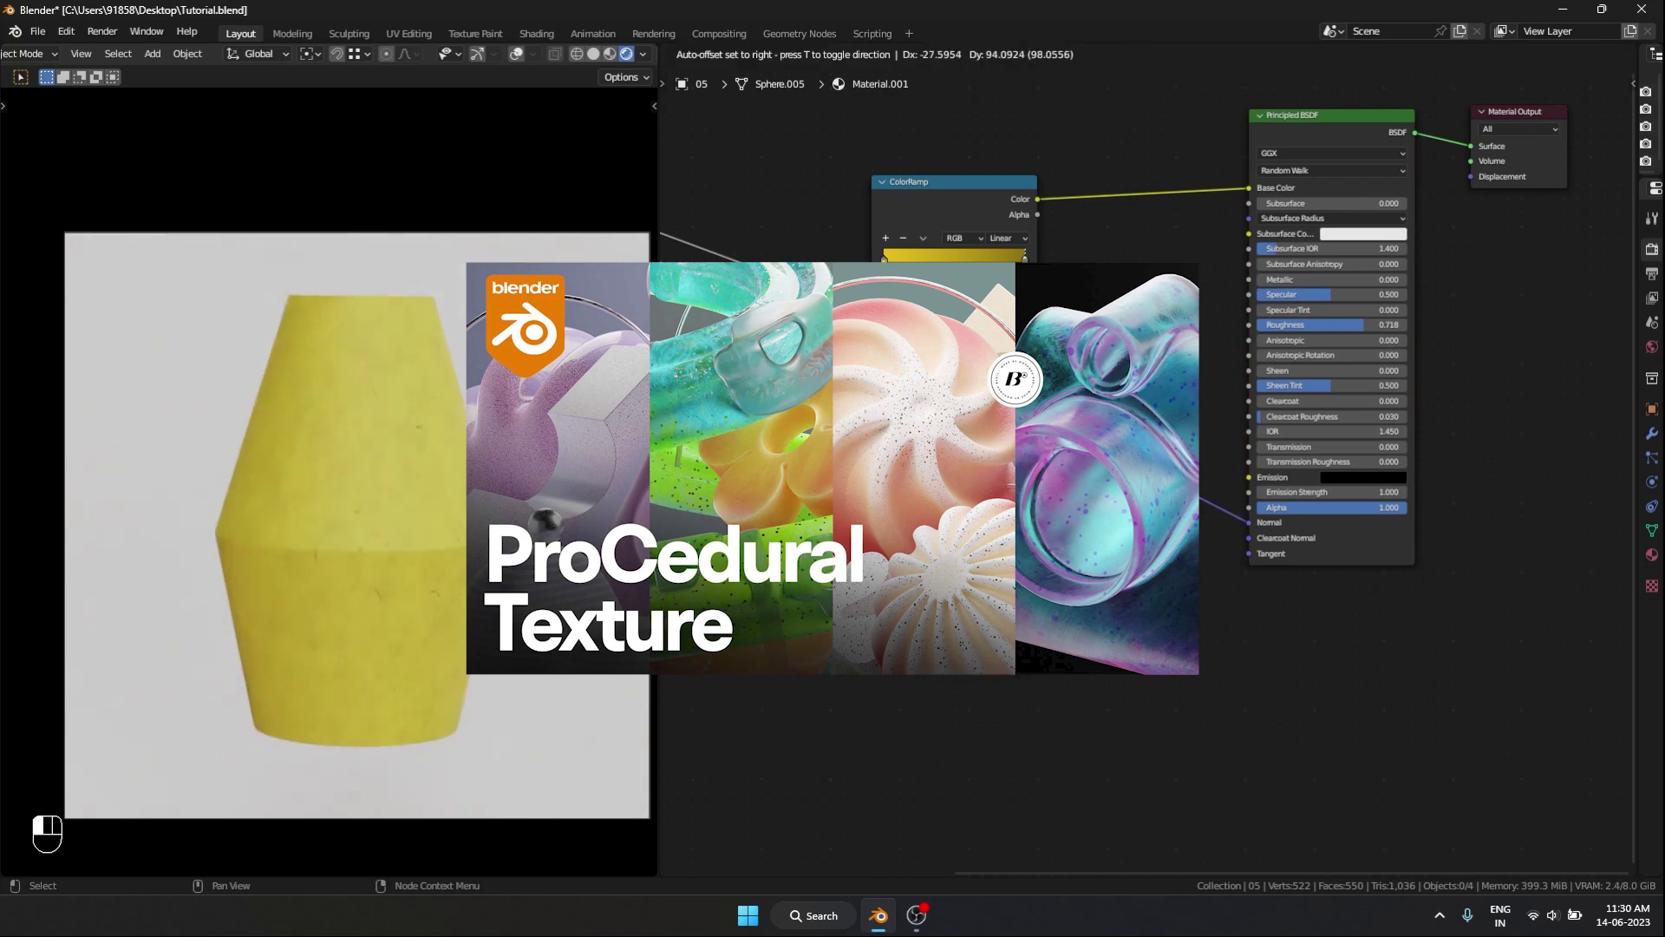
pyautogui.moveTo(1003, 541); pyautogui.dragTo(1136, 540, button='middle')
# - Select the background plane and give it a new material with a light cyan base colour
pyautogui.click(513, 430)
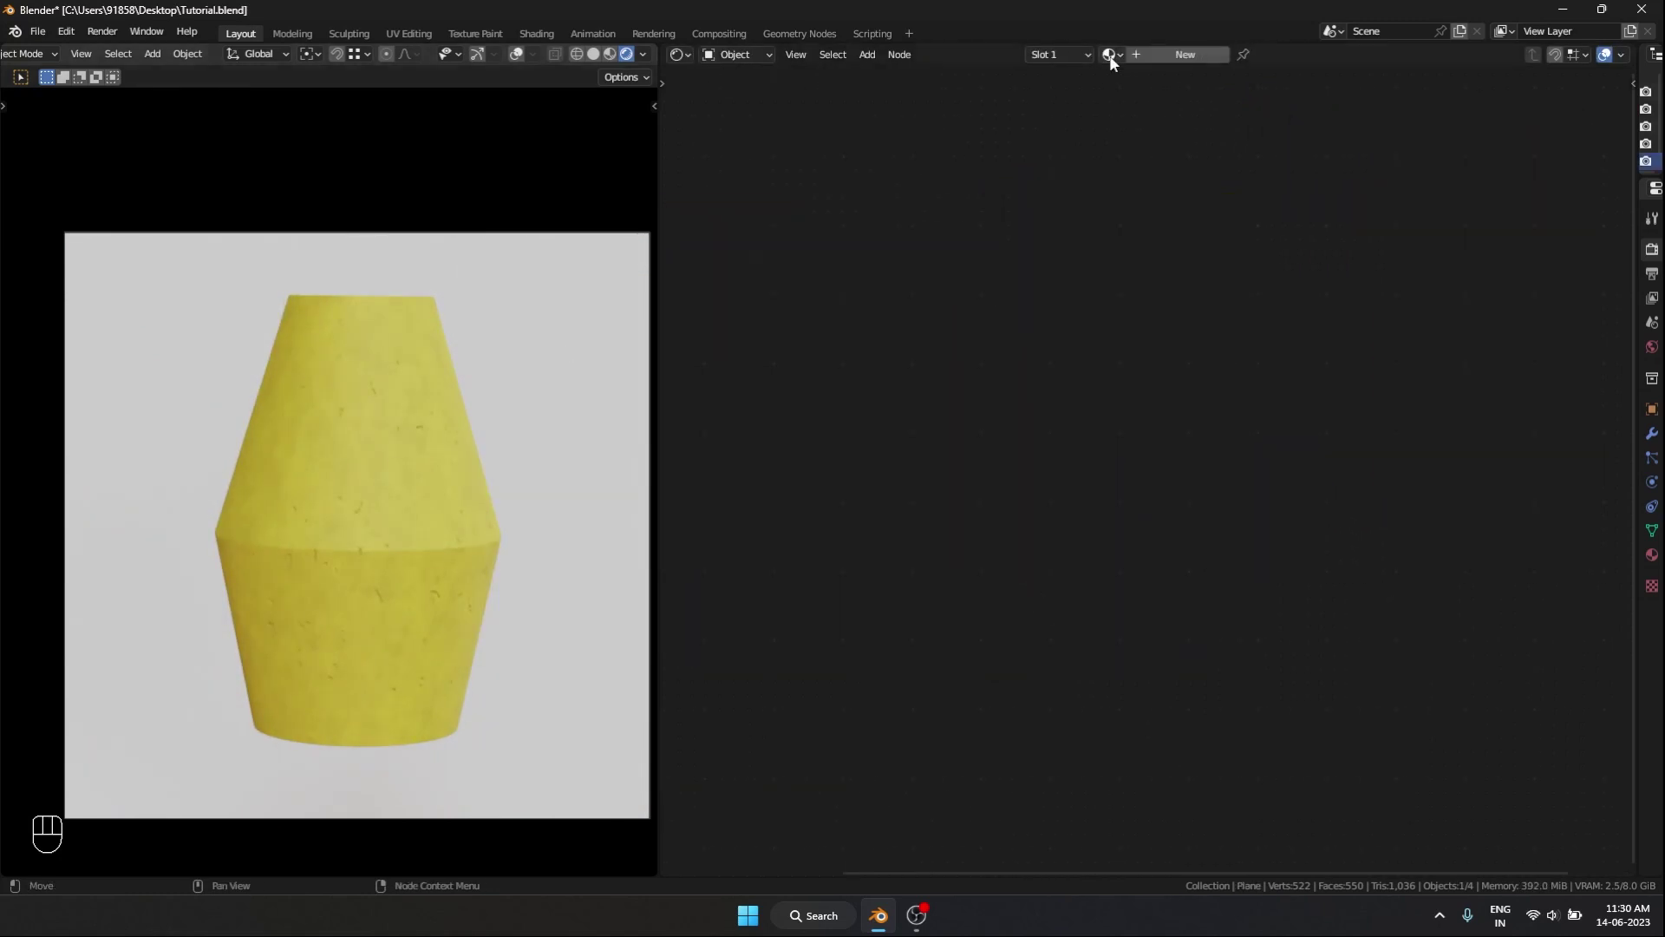
pyautogui.click(1144, 53)
pyautogui.scroll(2, 1139, 511)
pyautogui.click(956, 331)
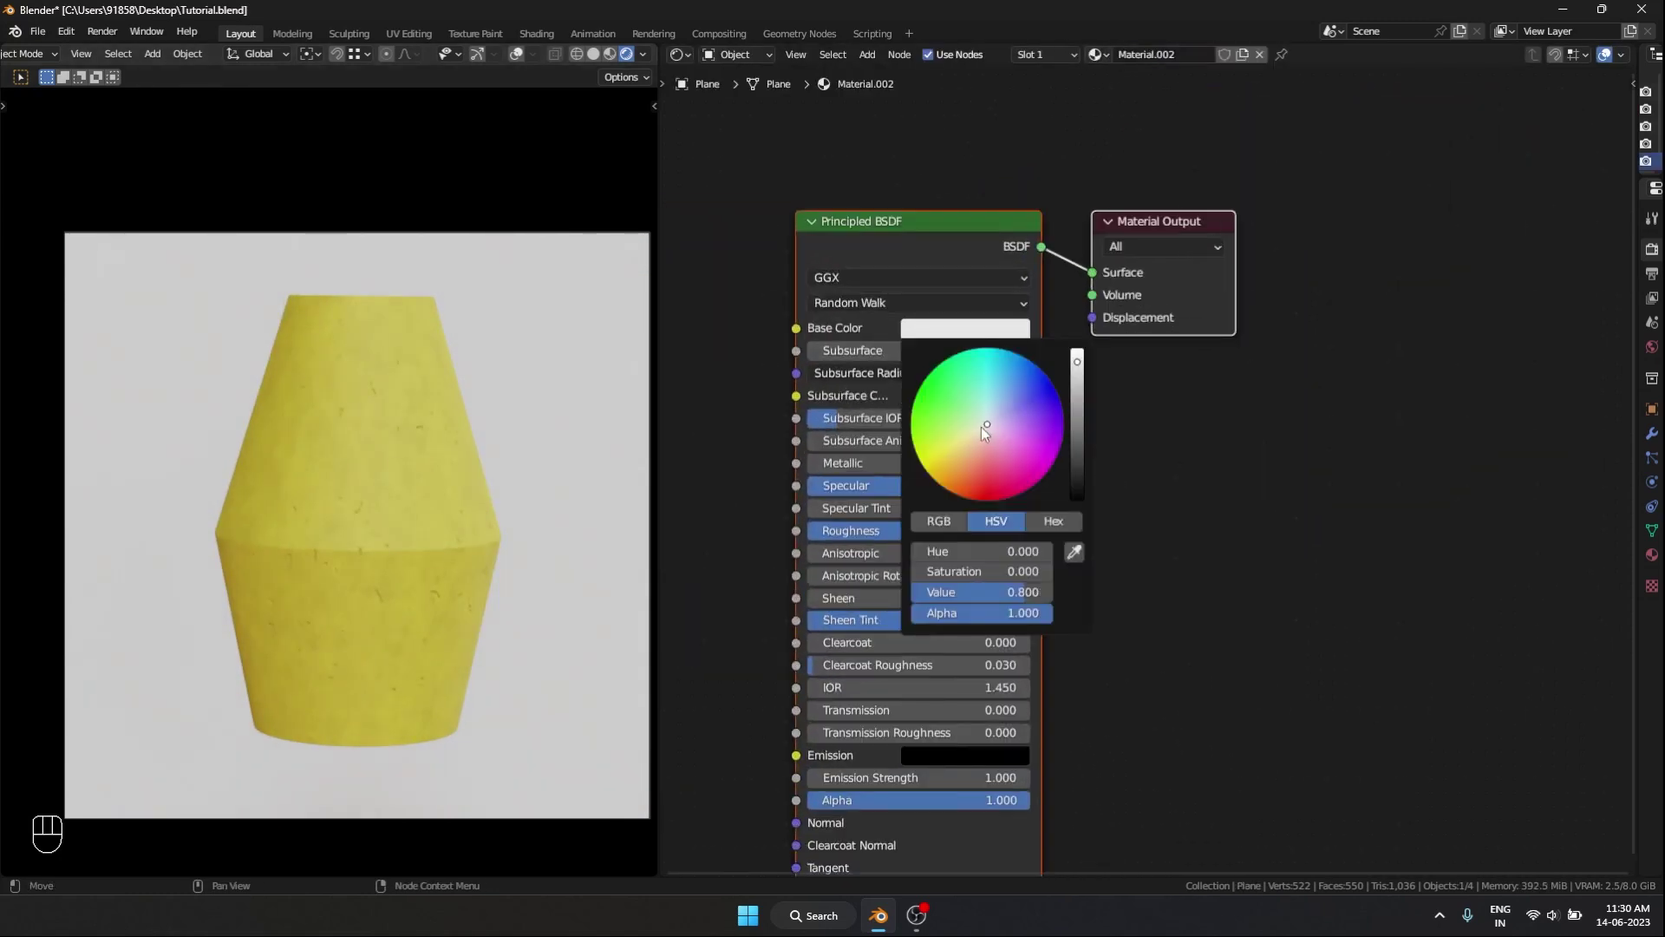
pyautogui.moveTo(985, 430); pyautogui.dragTo(986, 402)
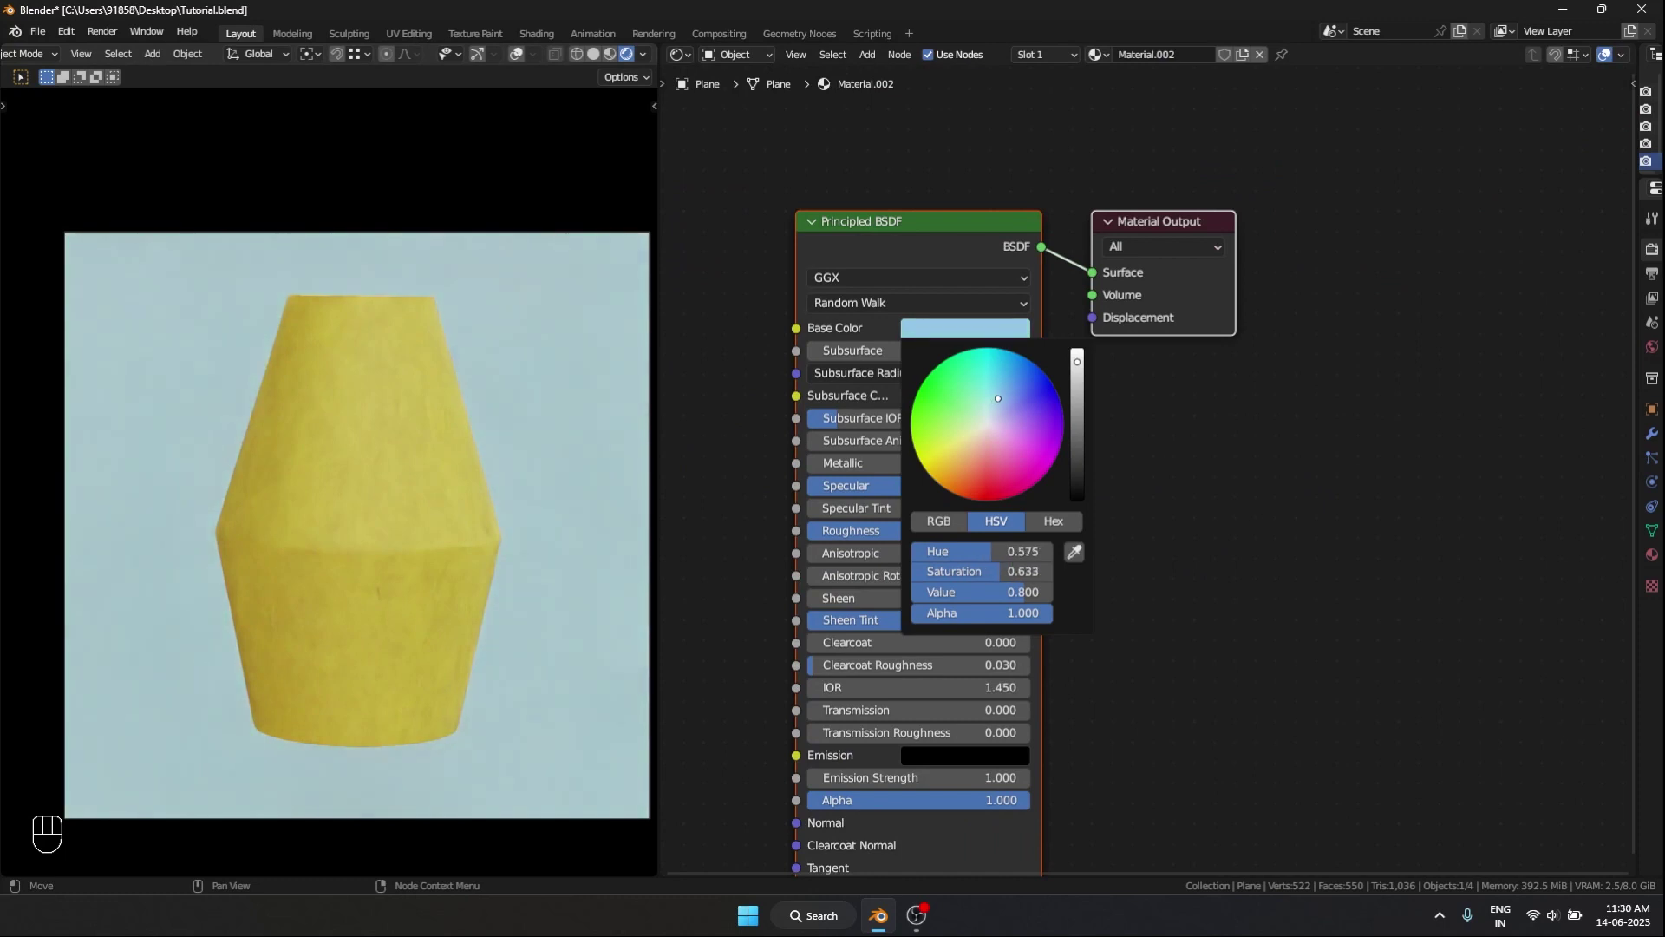
# - Switch the editor area over to the world lighting node tree
pyautogui.hotkey('shift', 'F5')
pyautogui.hotkey('shift', 'F5')
pyautogui.hotkey('shift', 'e')
pyautogui.hotkey('shift', 'F3')
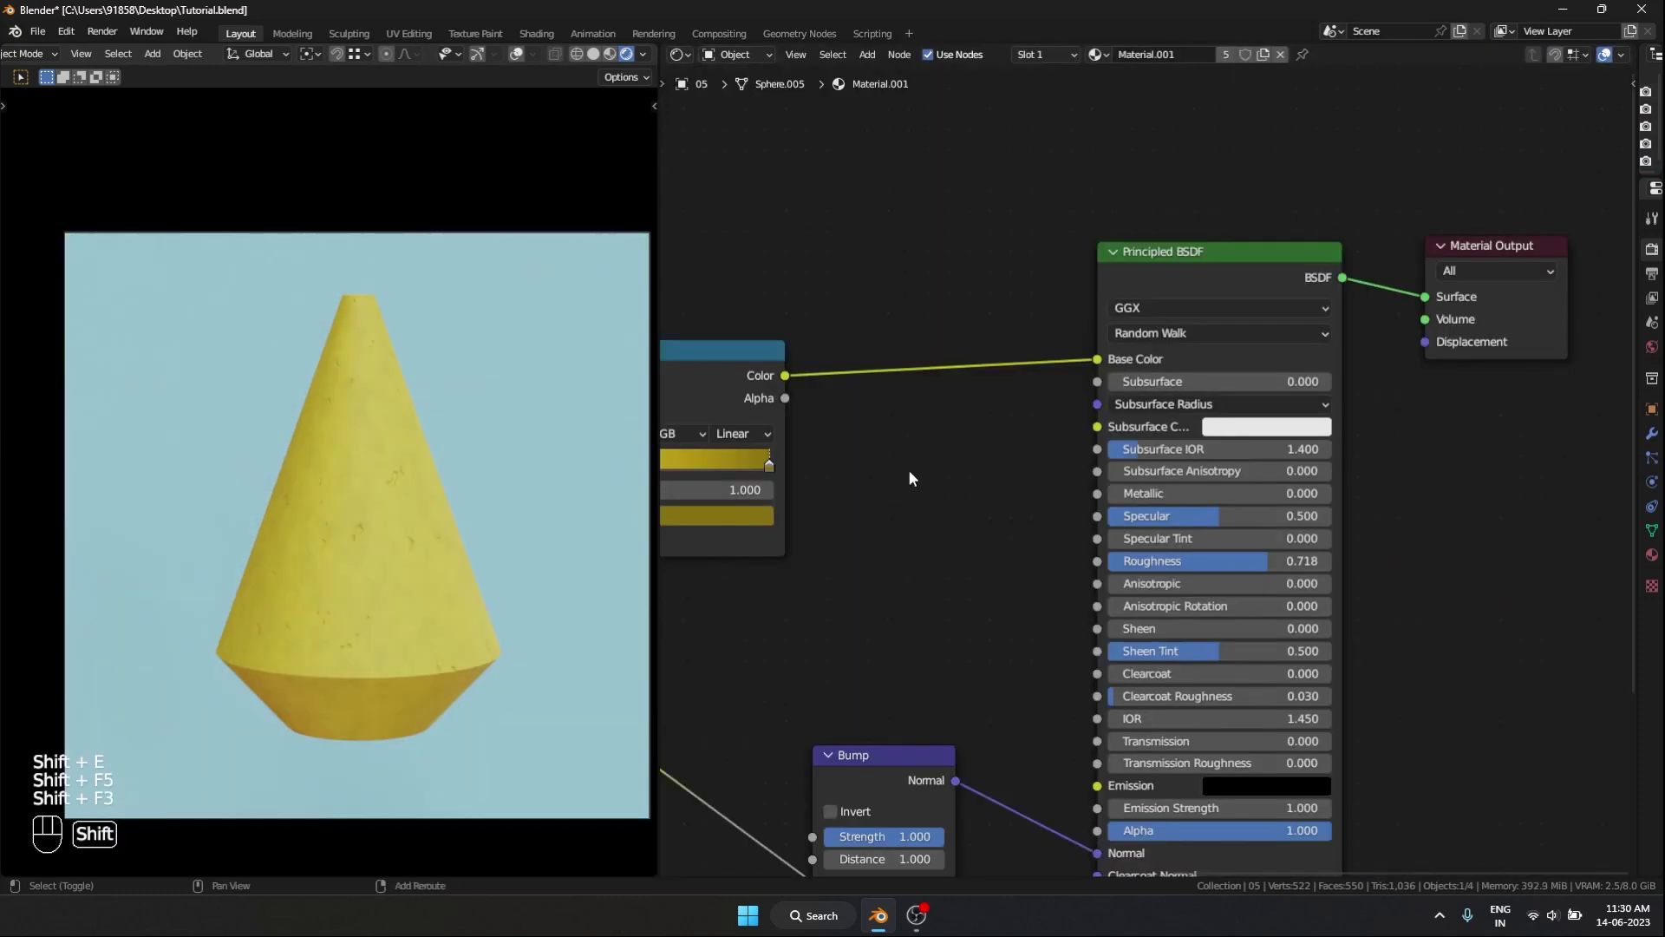
# - Set the world Mapping node's Z rotation to -48.8° and preview the morph animation
pyautogui.click(736, 54)
pyautogui.click(748, 105)
pyautogui.moveTo(768, 573)
pyautogui.mouseDown()
pyautogui.moveTo(807, 573)
pyautogui.moveTo(729, 573)
pyautogui.mouseUp()
pyautogui.scroll(-4, 397, 546)
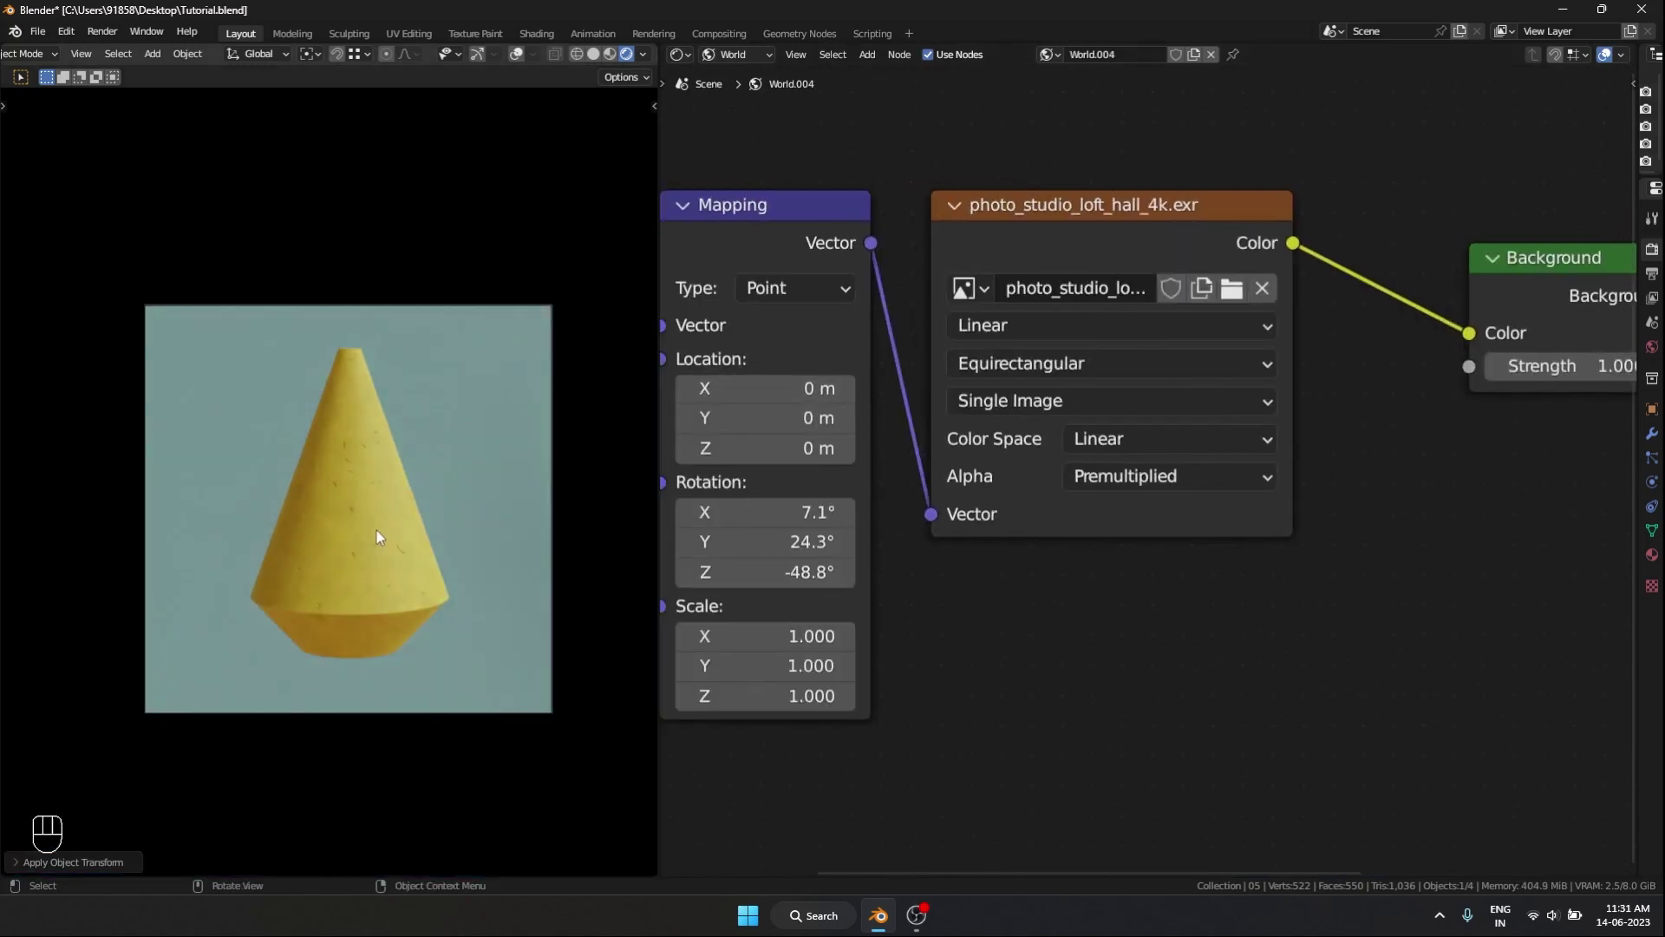
pyautogui.scroll(1, 378, 530)
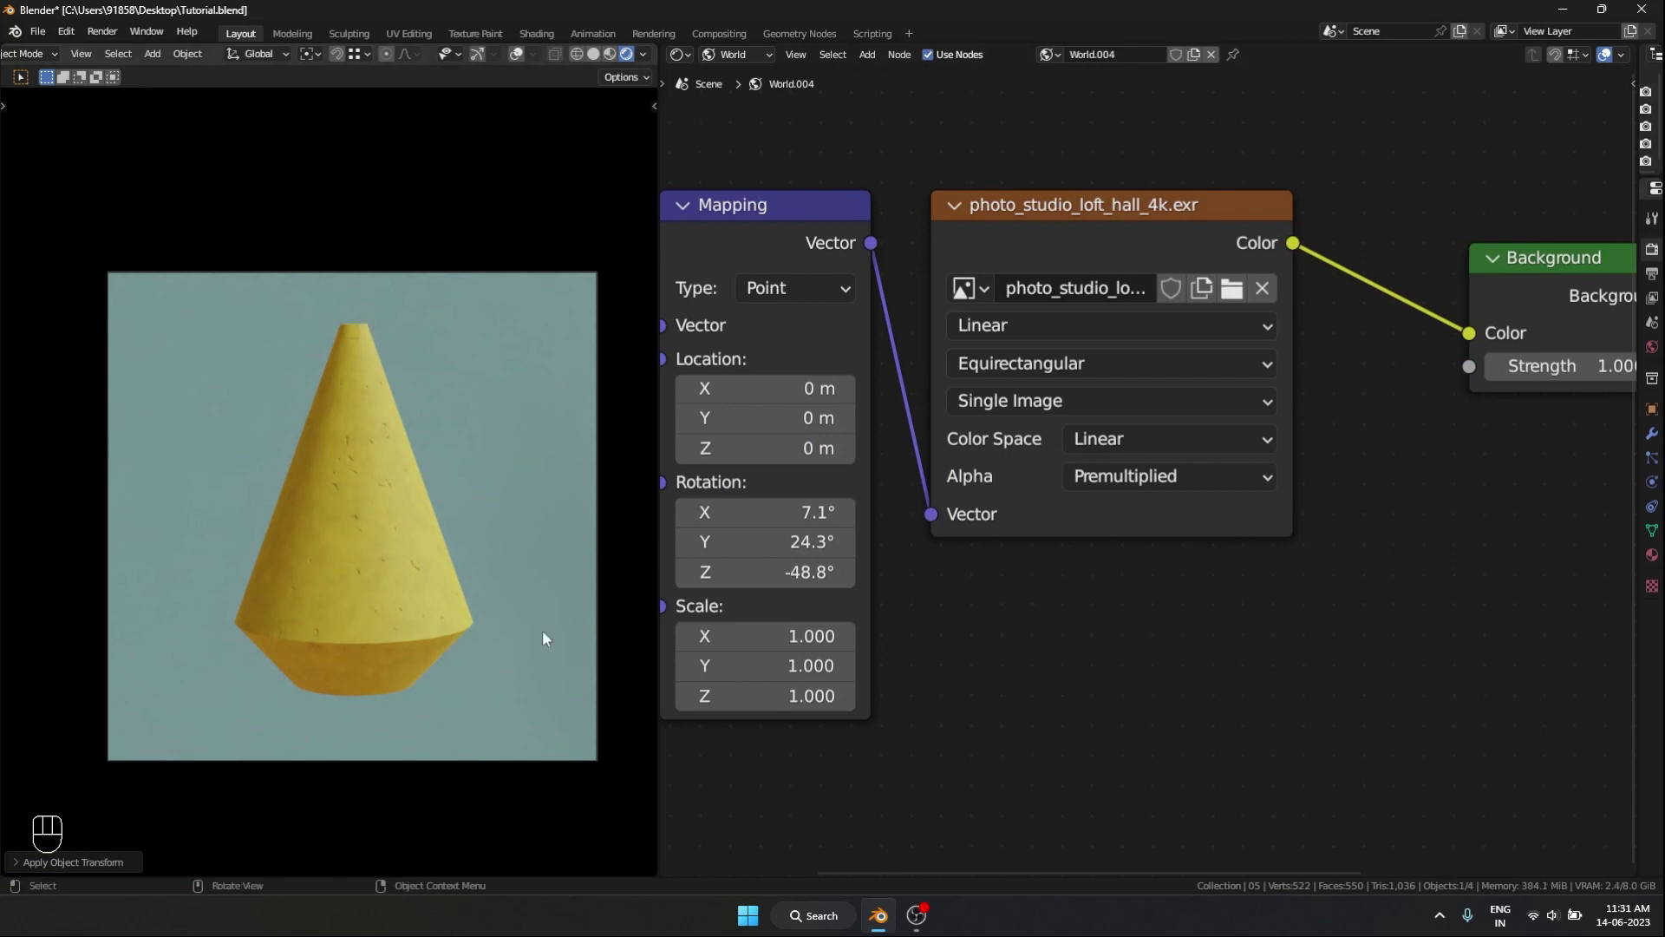
pyautogui.hotkey('shift', 'space')
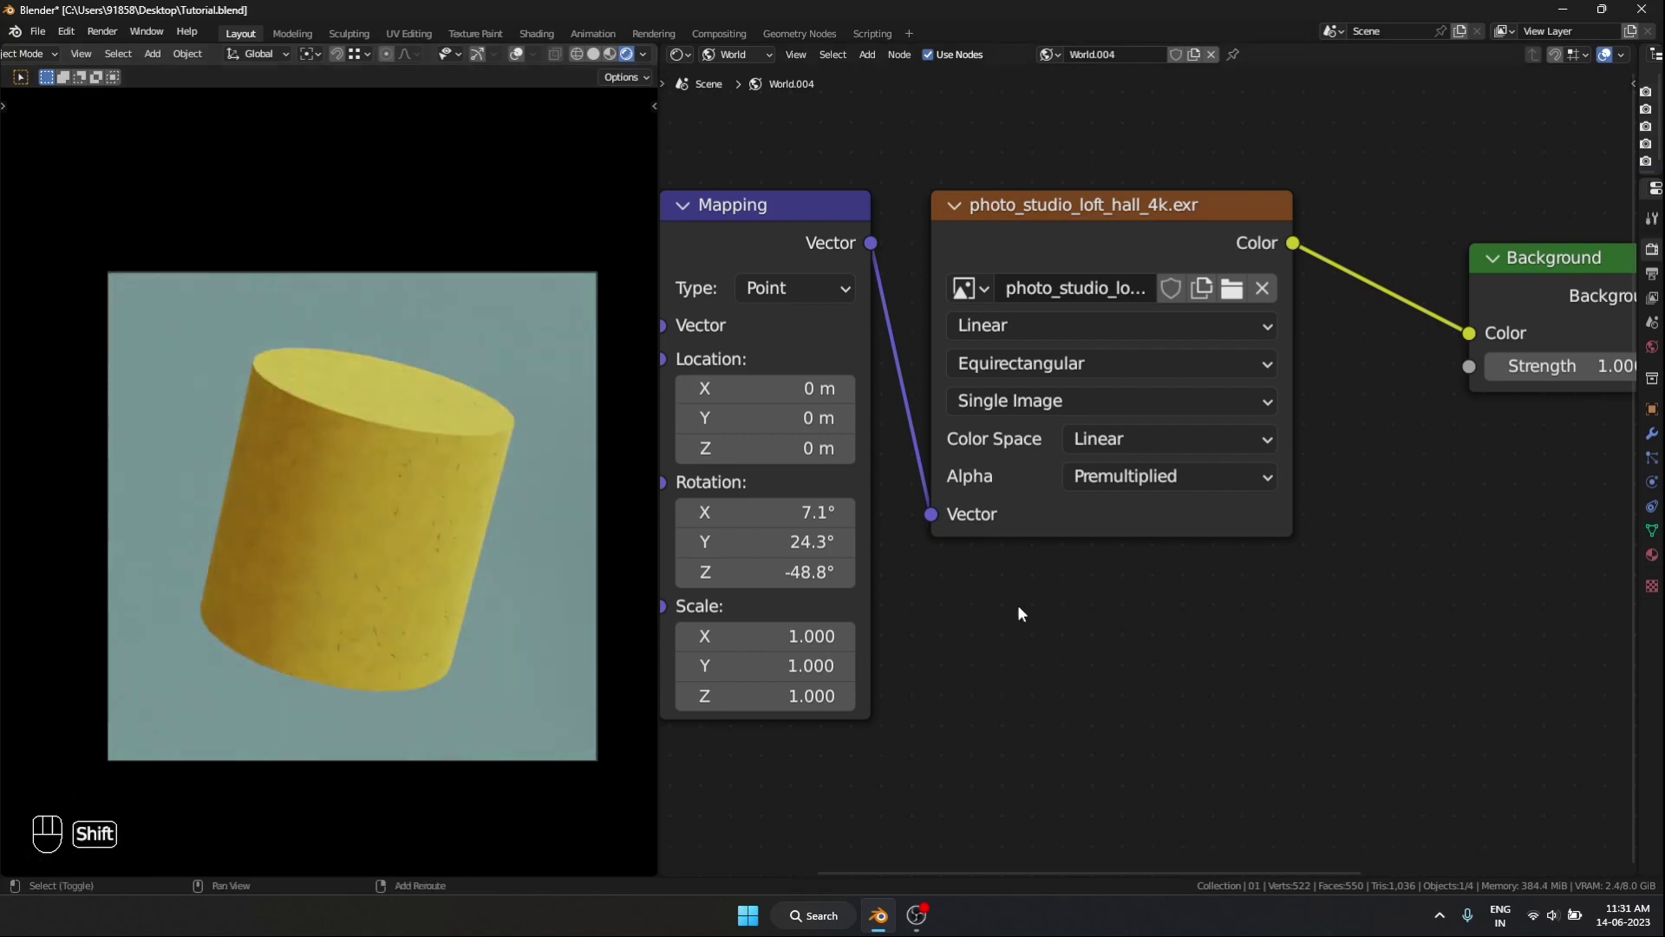
# - Tweak the HSV colour of a yellow ramp stop, then select the olive right stop at 1.0
pyautogui.hotkey('shift', 'e')
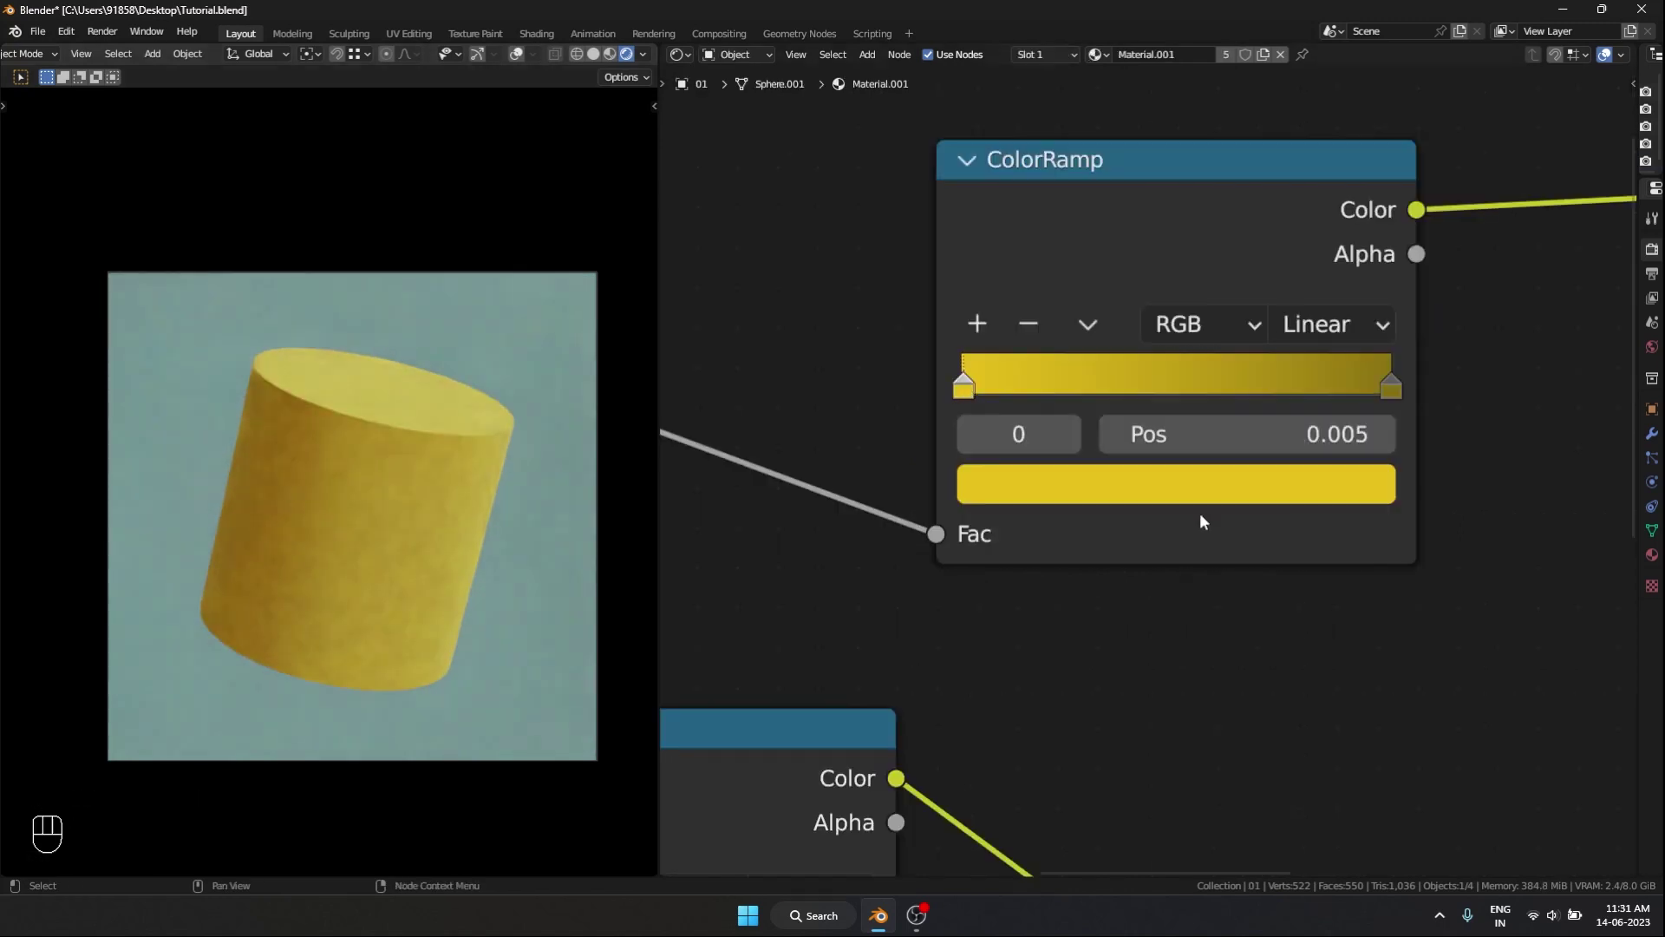
pyautogui.click(1200, 488)
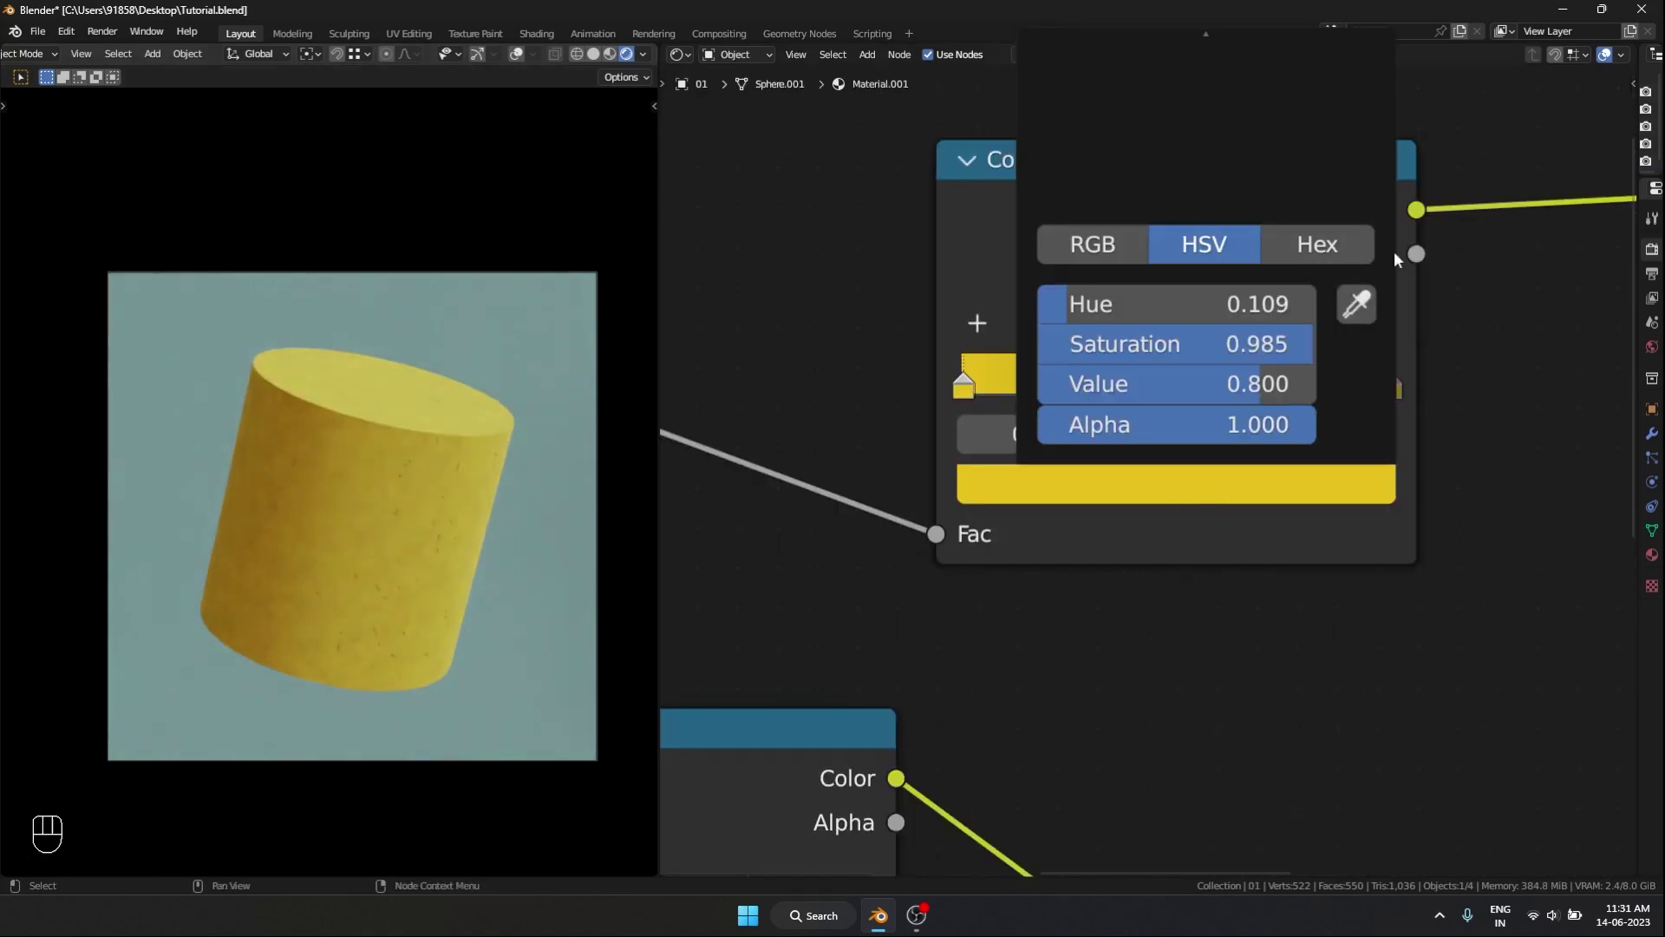
pyautogui.click(1204, 675)
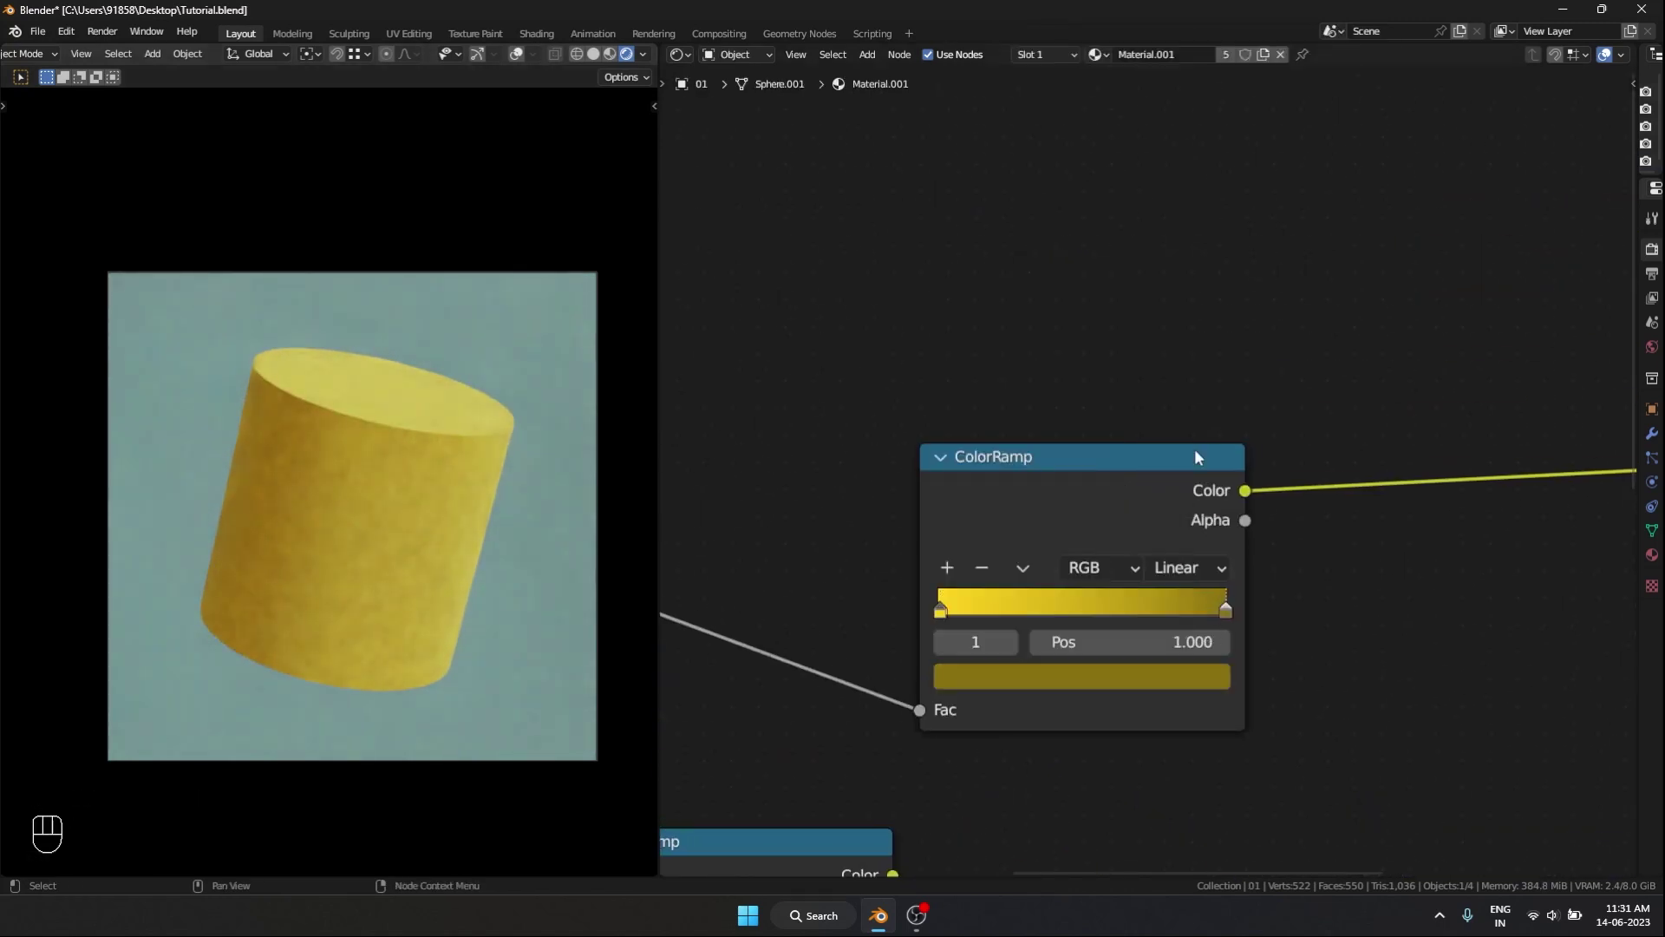